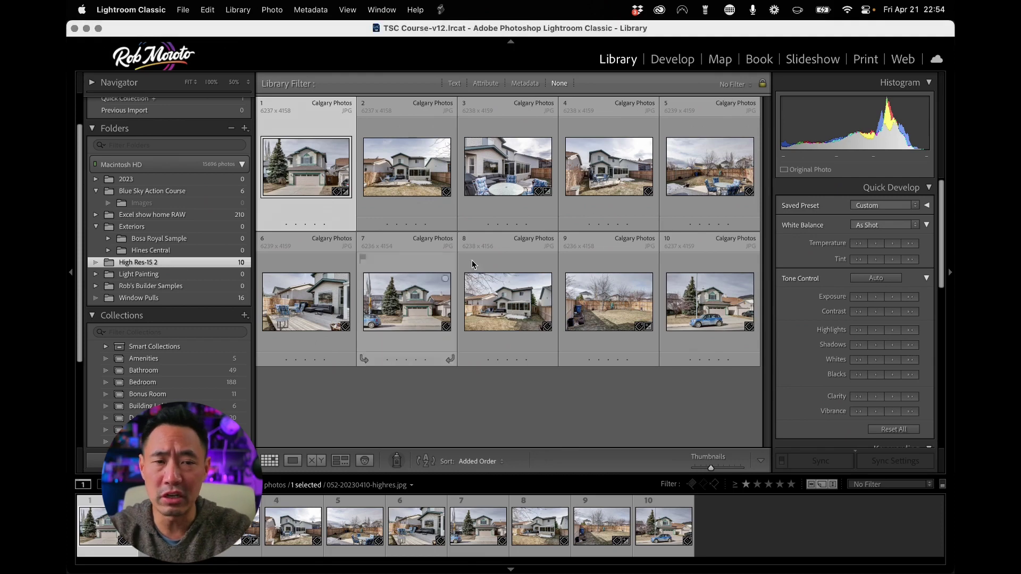
# Open all ten photos of the High Res-15 2 folder for editing in Adobe Photoshop 2023, using the Edit a Copy option.
pyautogui.press('super+a')
pyautogui.rightClick(686, 307)
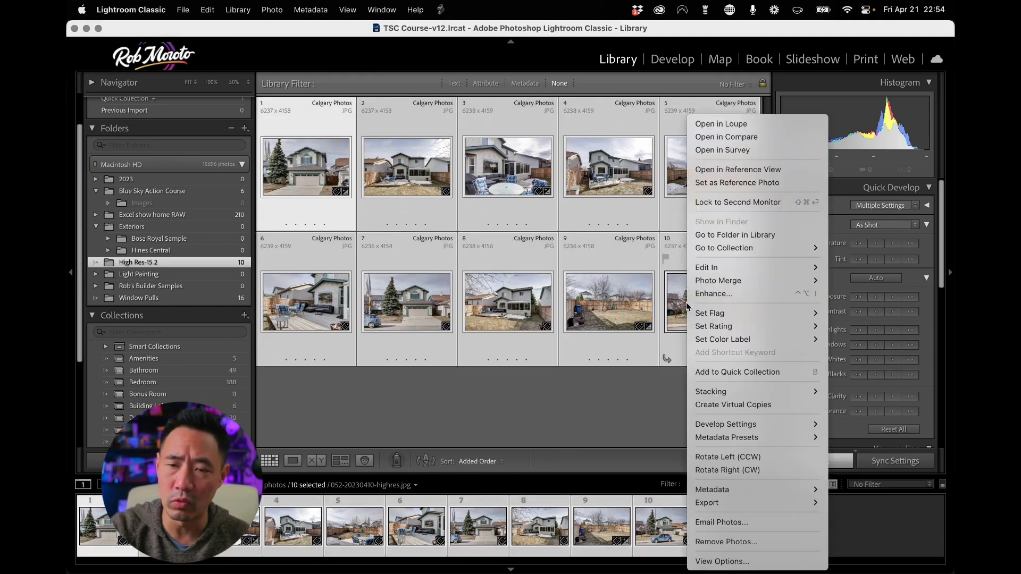
pyautogui.moveTo(717, 269)
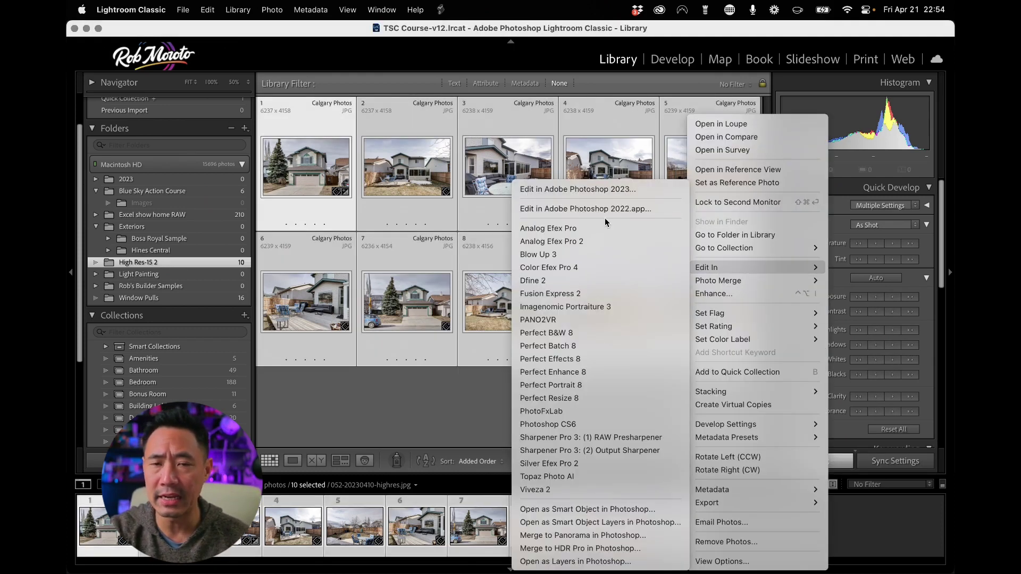
pyautogui.click(607, 190)
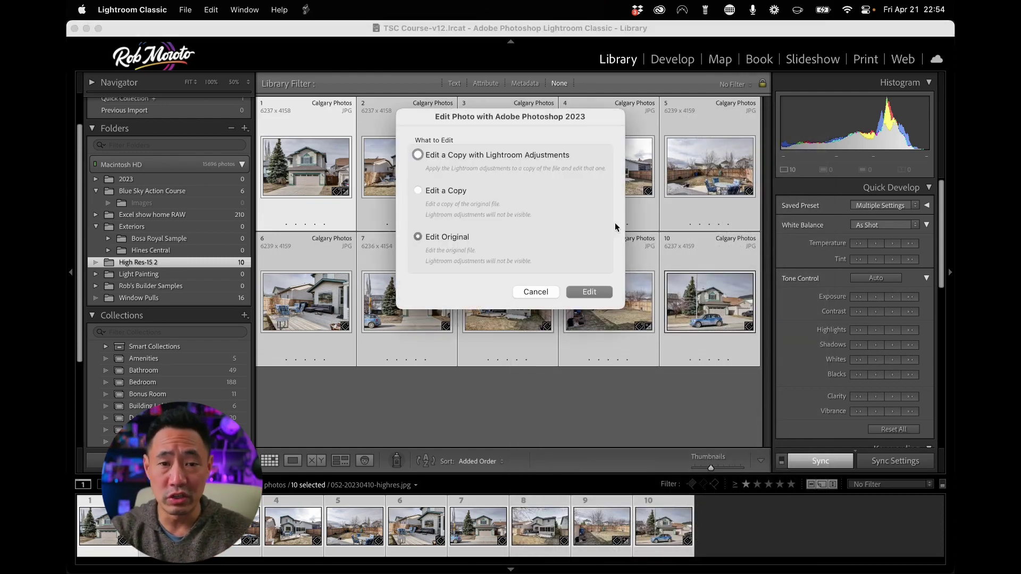
pyautogui.click(418, 191)
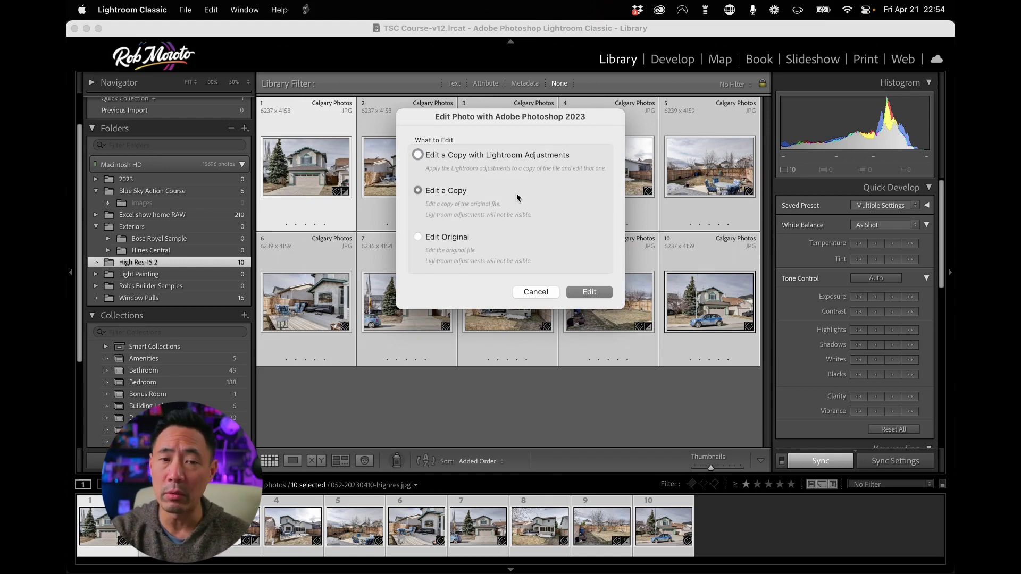
pyautogui.click(589, 293)
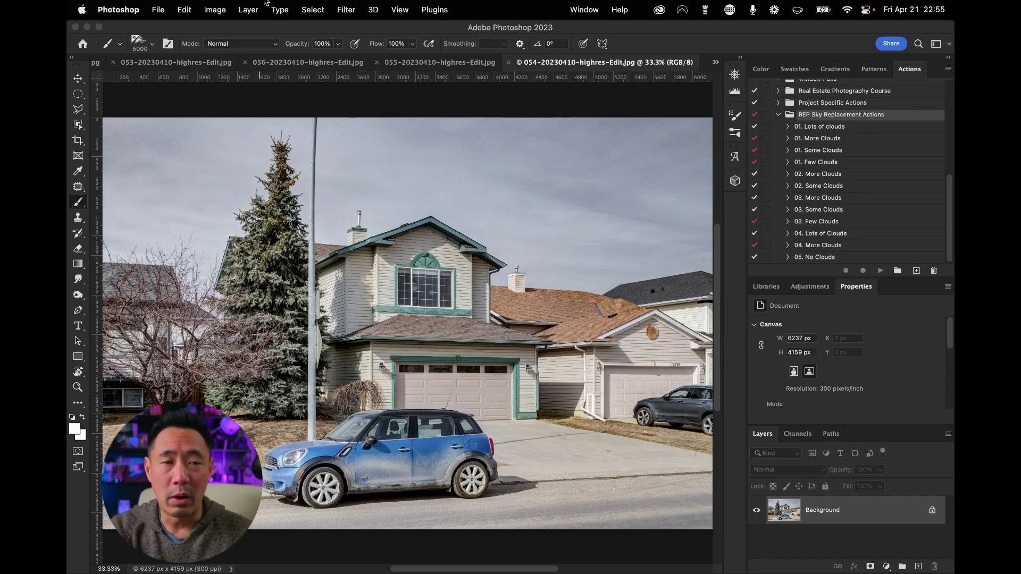
# Collapse the REP Sky Replacement Actions set and expand the Real Estate Photography Course action set.
pyautogui.click(779, 115)
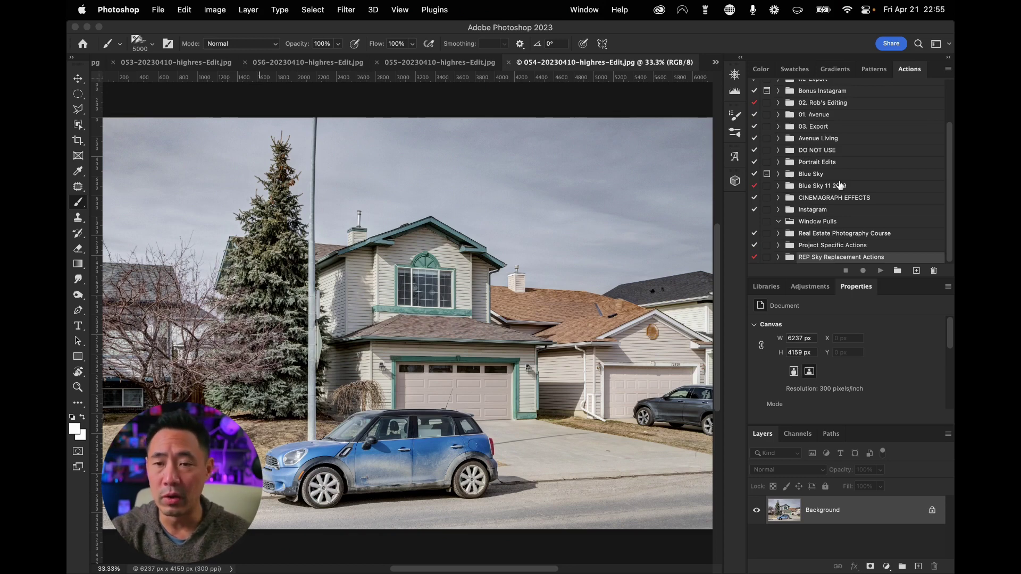
pyautogui.click(849, 234)
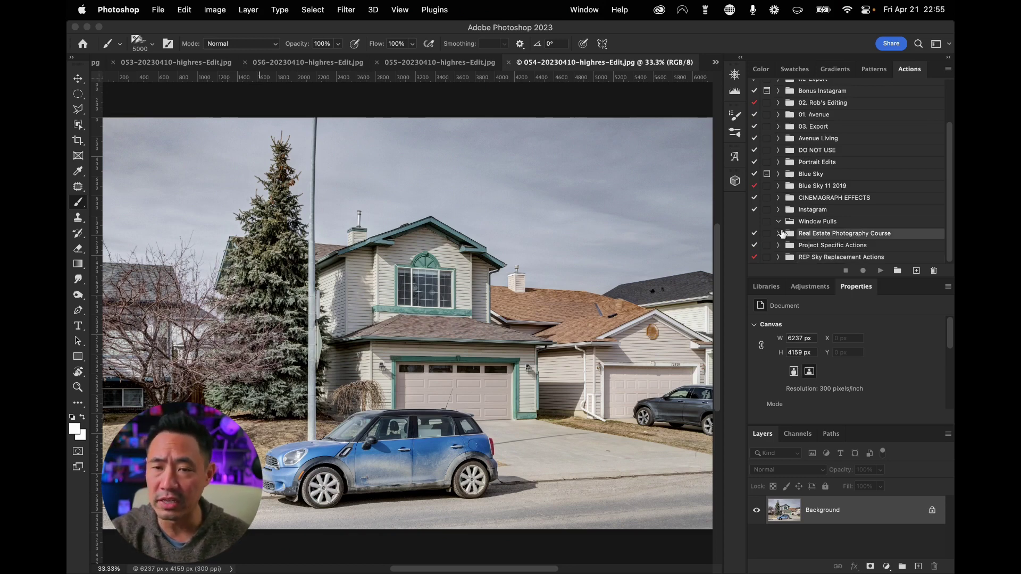
pyautogui.click(779, 235)
pyautogui.scroll(-4, 852, 218)
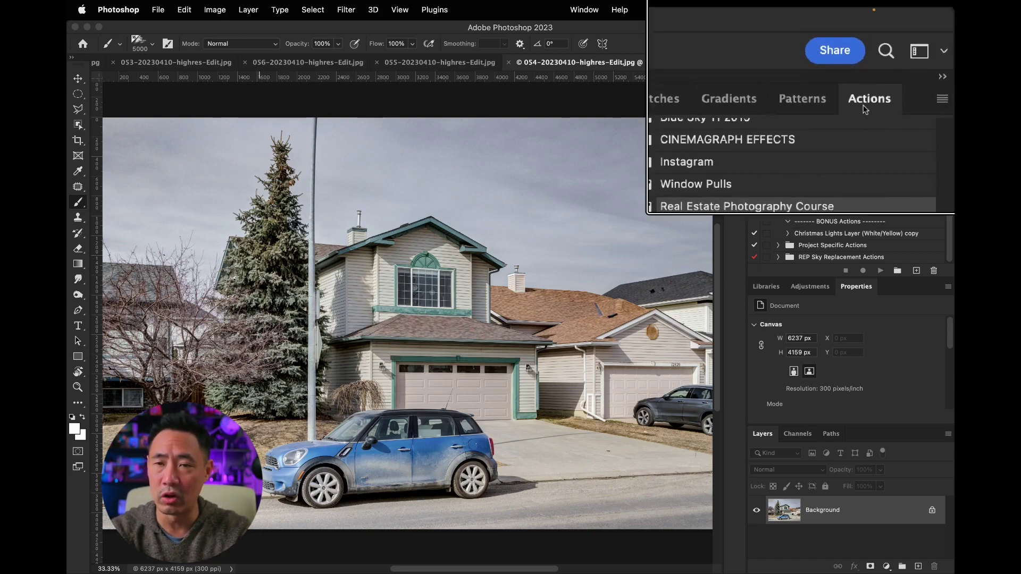
pyautogui.click(590, 10)
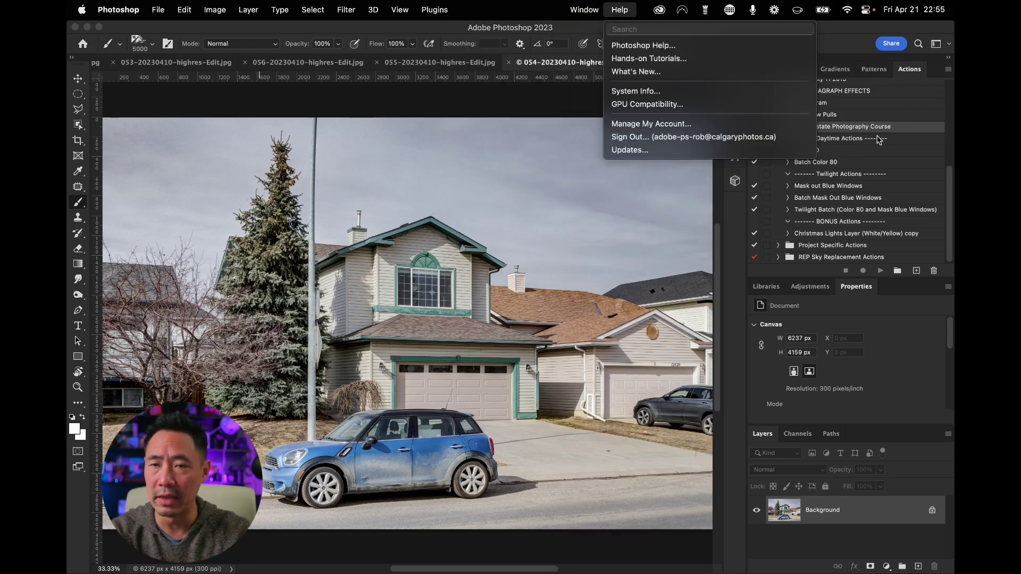
pyautogui.click(895, 133)
pyautogui.scroll(1, 889, 171)
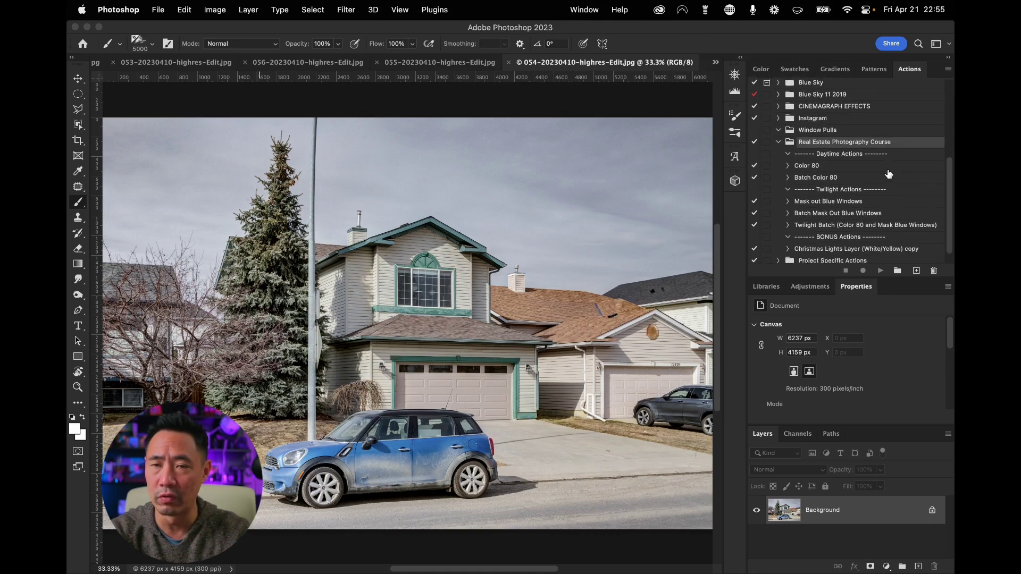
pyautogui.scroll(10, 888, 174)
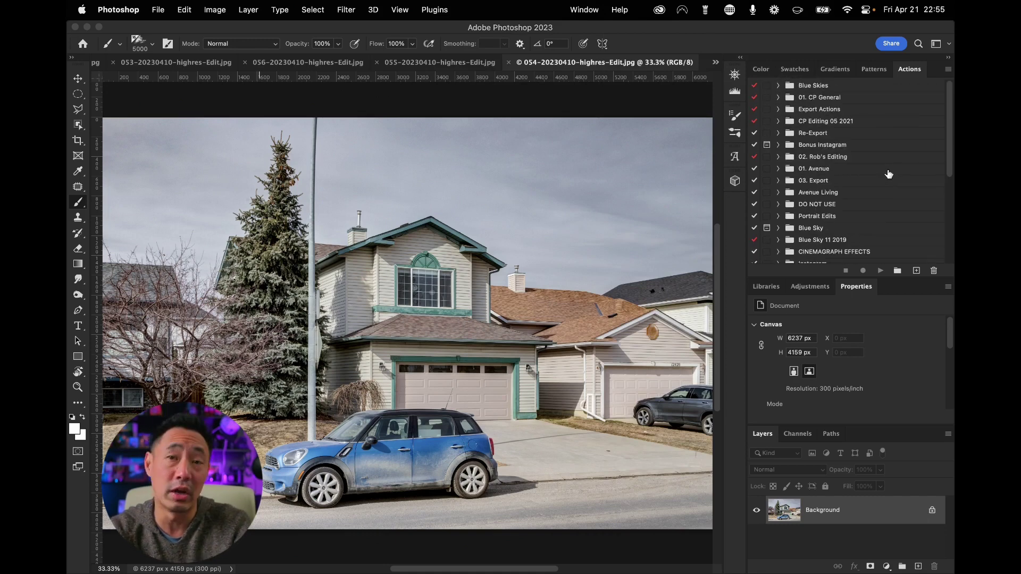
pyautogui.scroll(-2, 889, 174)
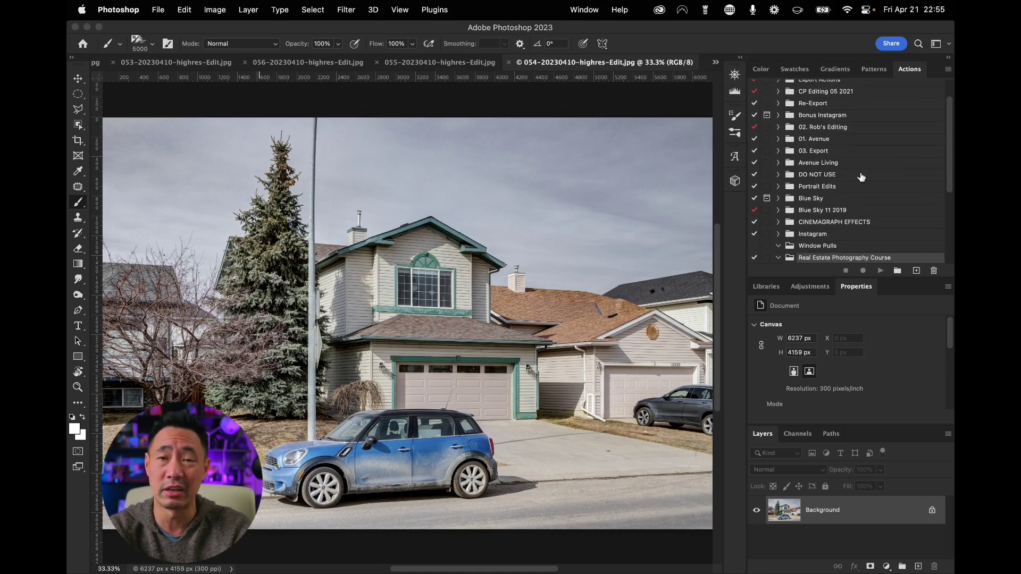
pyautogui.scroll(-8, 829, 171)
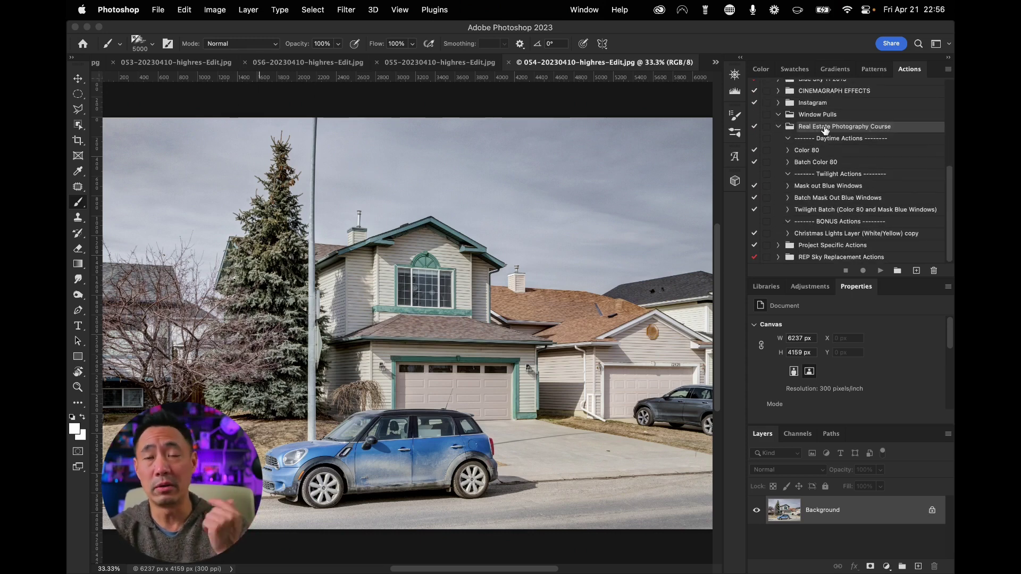
# Create an action named Sky Replacement Auto in the Real Estate Photography Course set and start recording it.
pyautogui.click(917, 271)
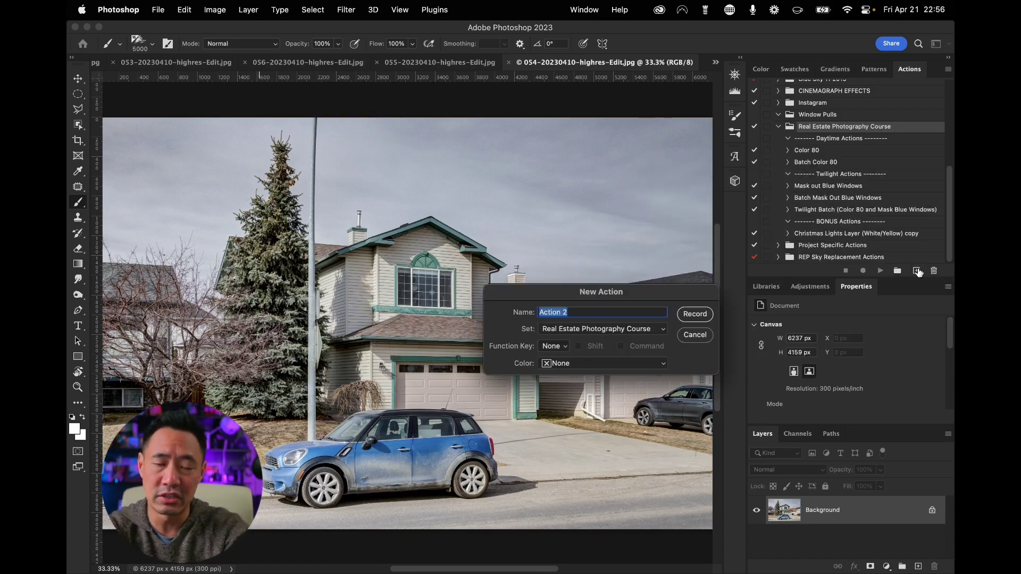
pyautogui.write('B')
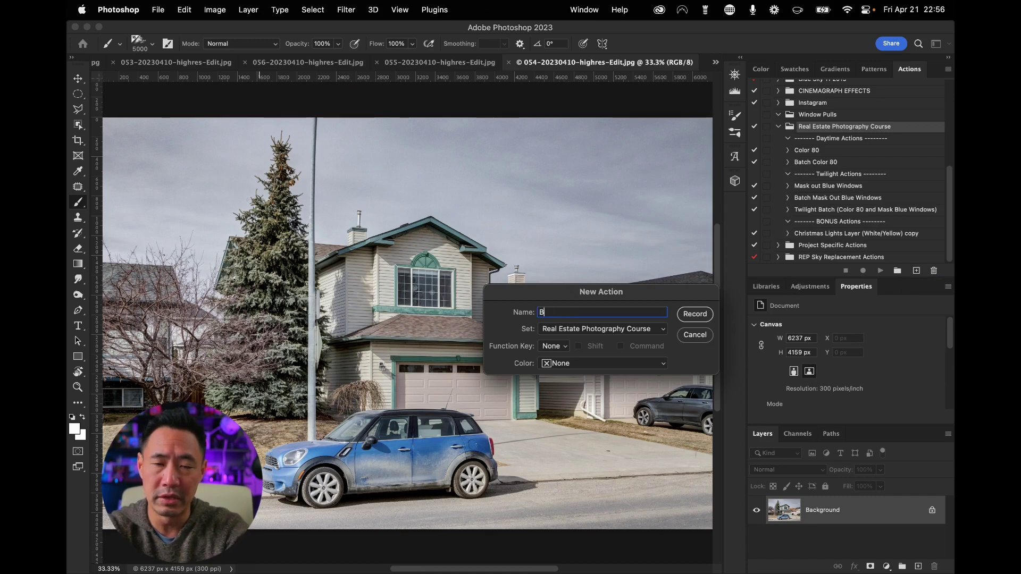
pyautogui.write('ly Replacement Auto')
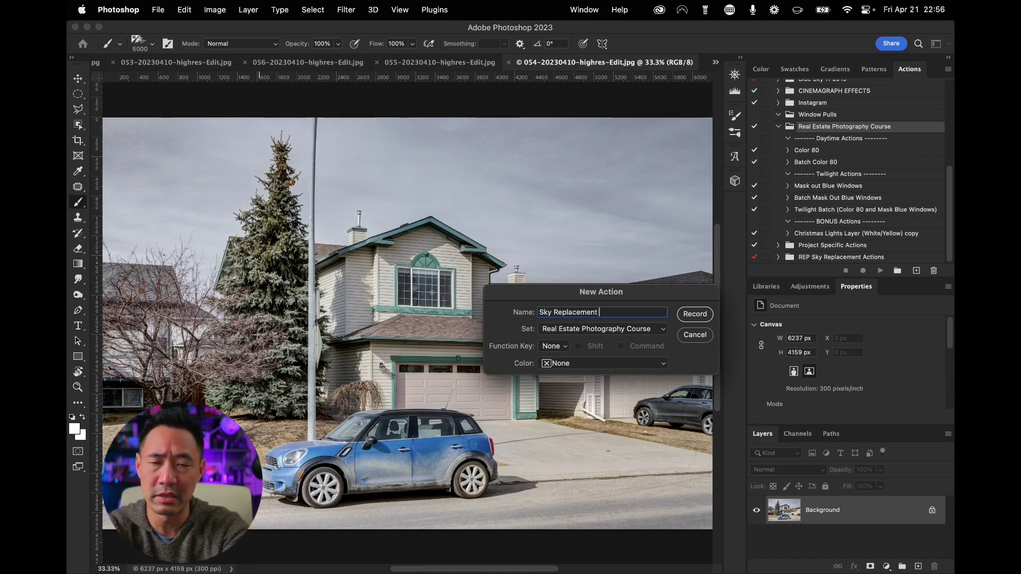
pyautogui.click(695, 314)
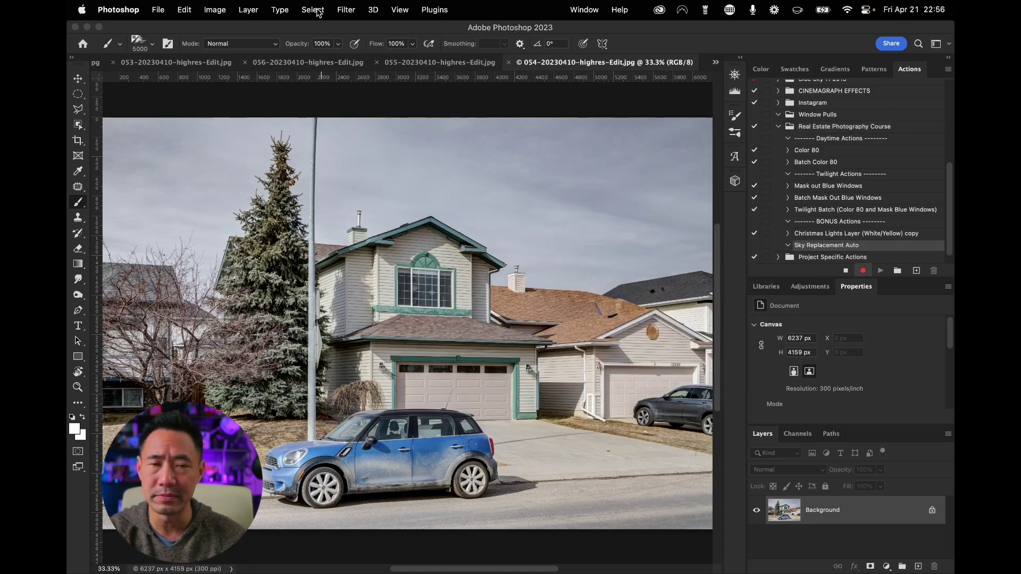
# Replace the photo's sky with a Blue Skies preset showing scattered white clouds, using Sky Replacement with output to New Layers.
pyautogui.click(187, 8)
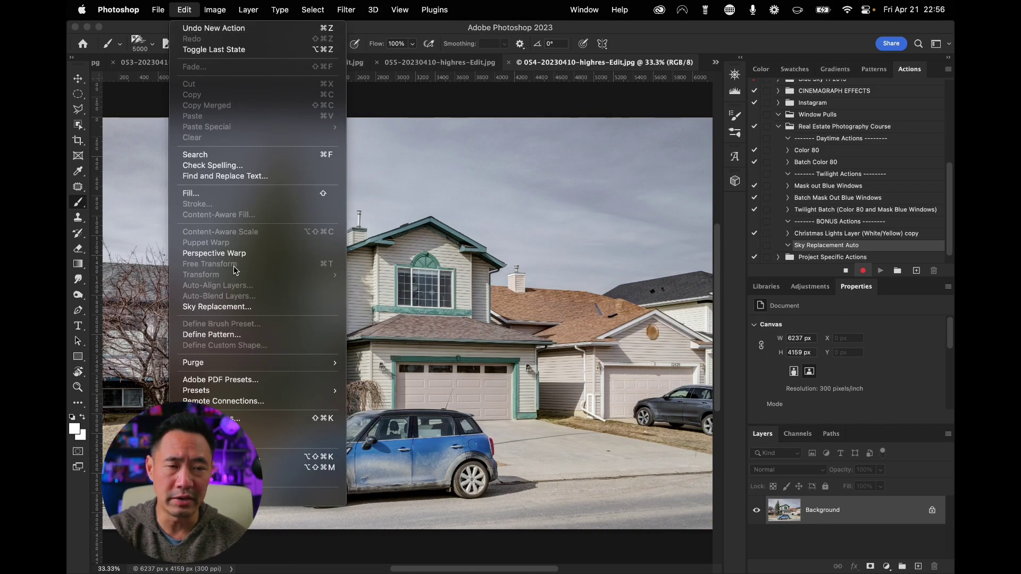
pyautogui.click(234, 307)
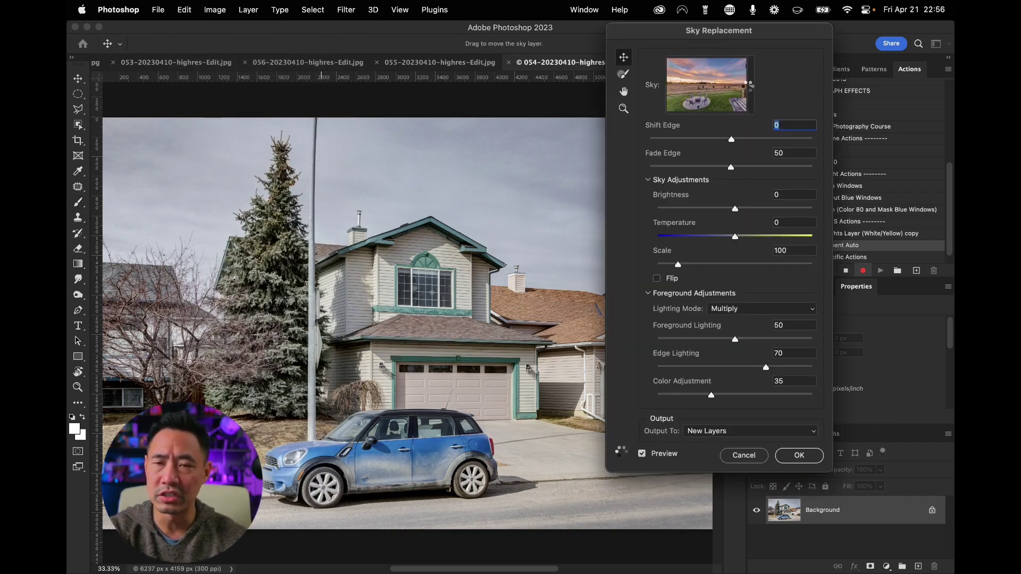
pyautogui.click(750, 86)
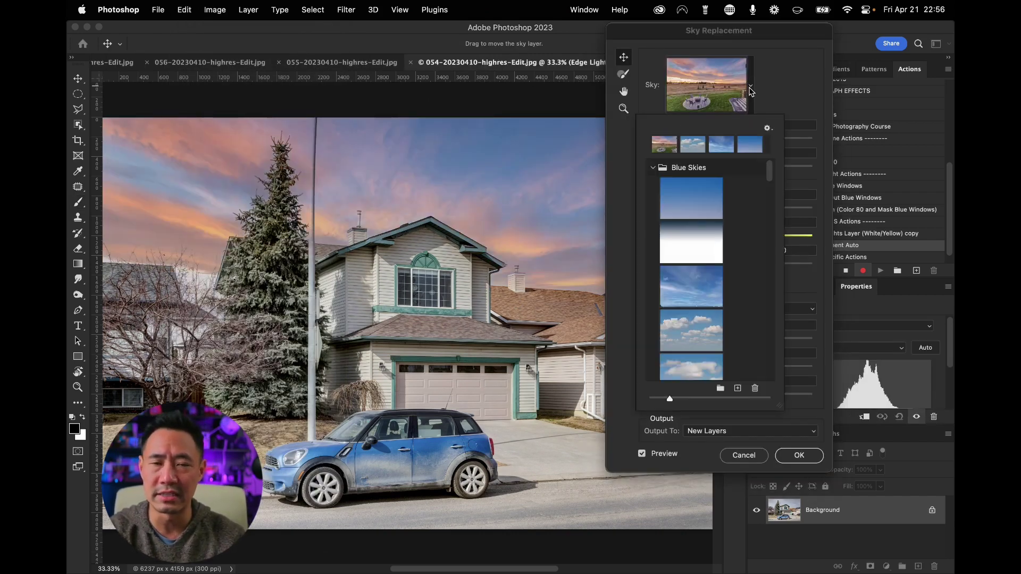
pyautogui.scroll(-3, 737, 251)
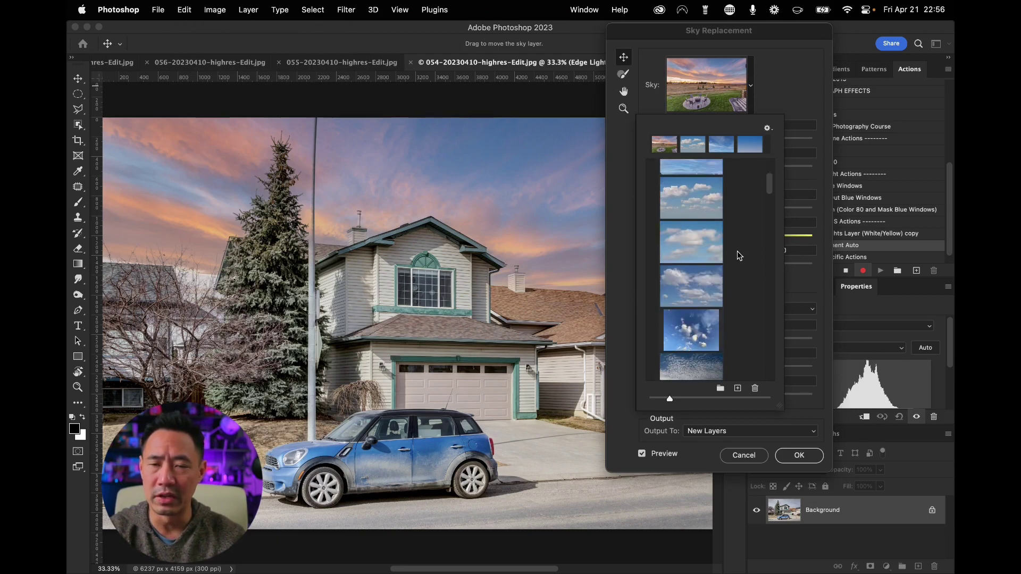
pyautogui.scroll(-1, 737, 251)
pyautogui.click(691, 255)
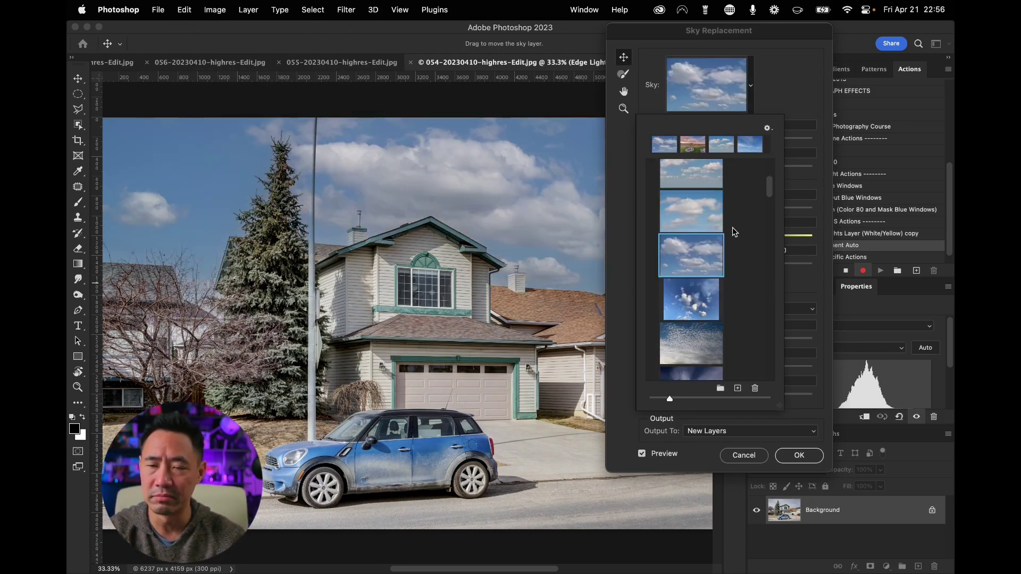
pyautogui.click(800, 456)
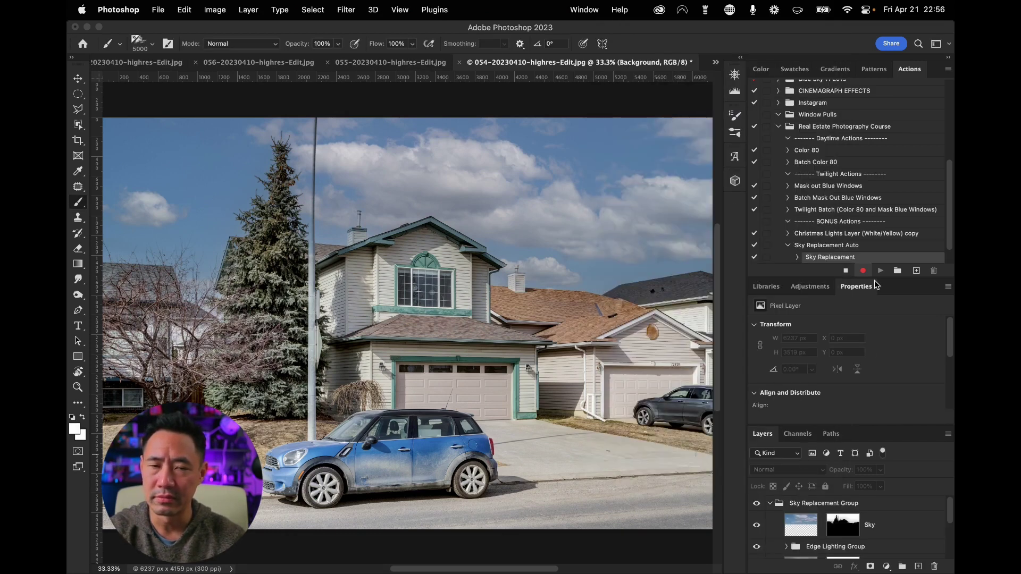
# Stop recording the action and select Sky Replacement Auto in the action list.
pyautogui.scroll(-1, 855, 237)
pyautogui.click(846, 271)
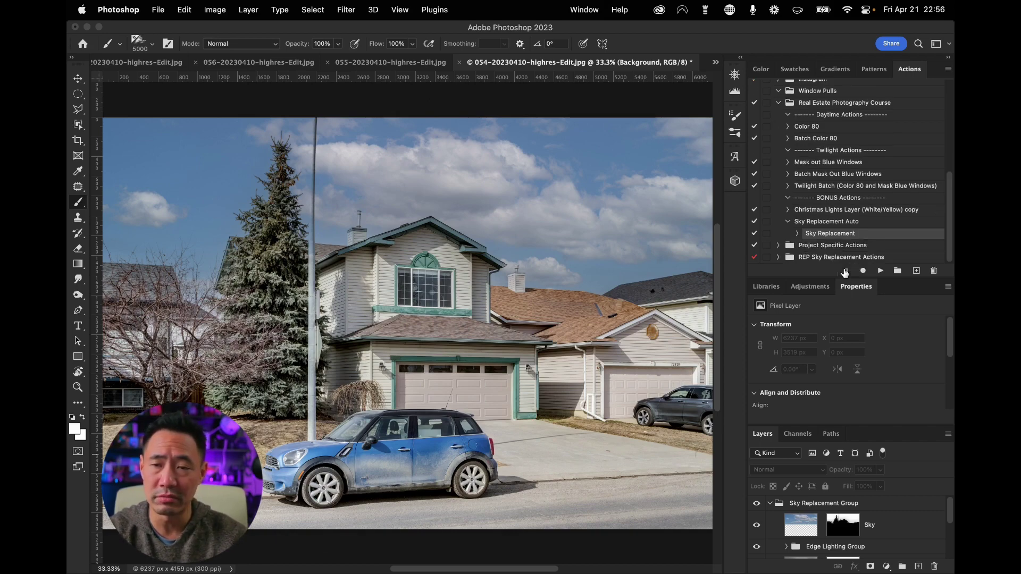
pyautogui.click(849, 222)
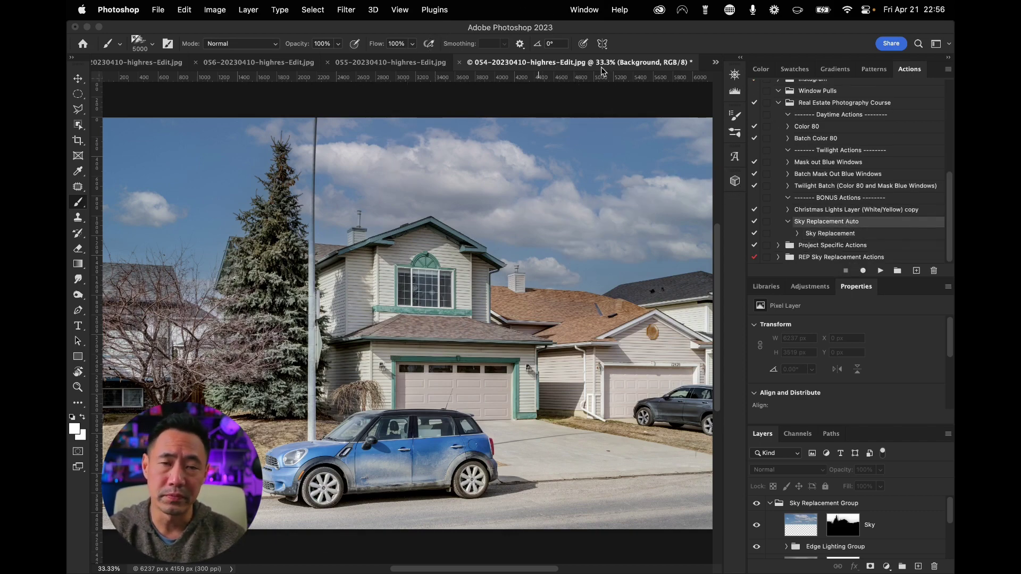
pyautogui.hscroll(-5, 270, 77)
pyautogui.hscroll(10, 270, 77)
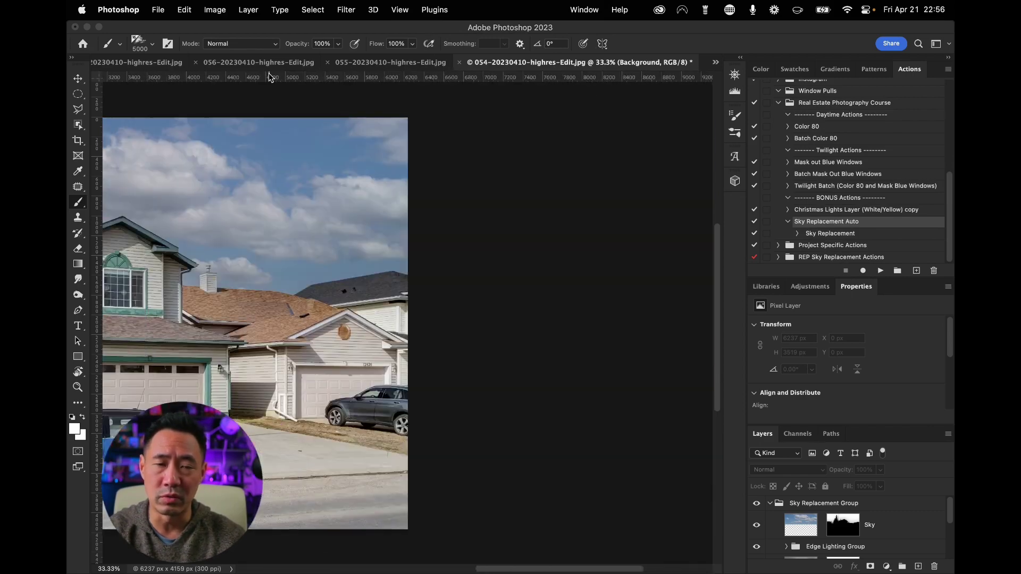
pyautogui.hscroll(-5, 270, 77)
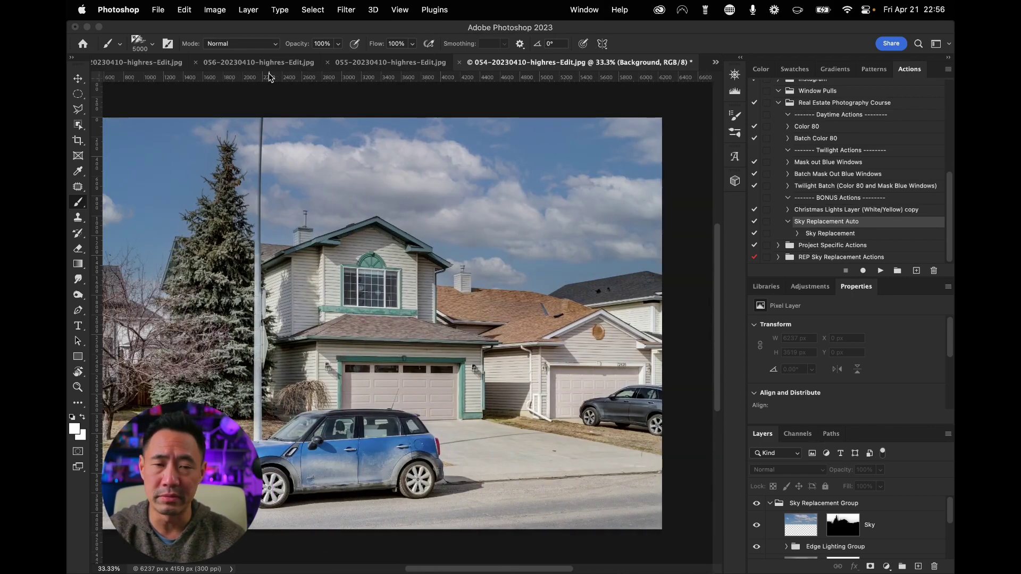
pyautogui.click(460, 63)
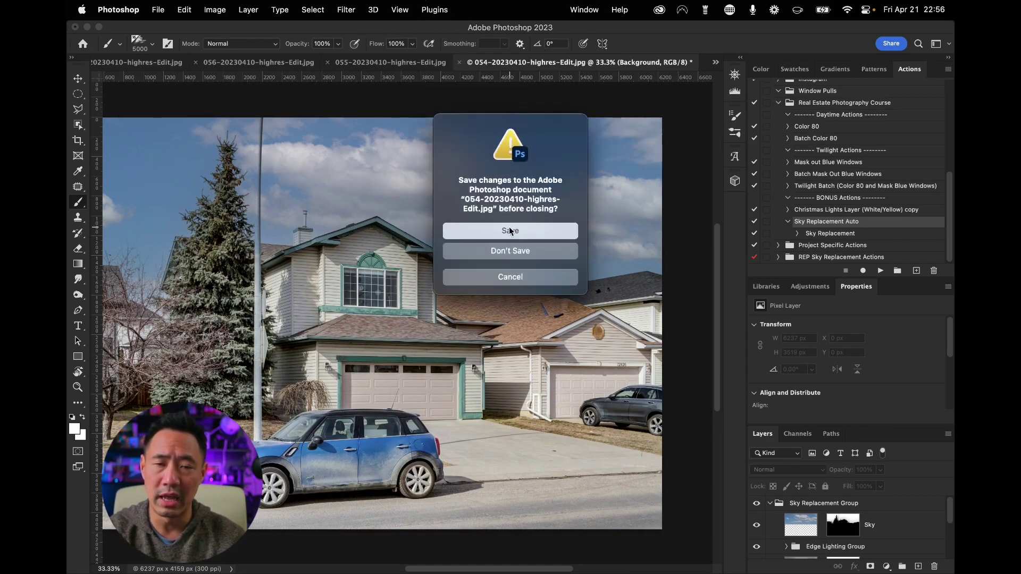
pyautogui.click(520, 274)
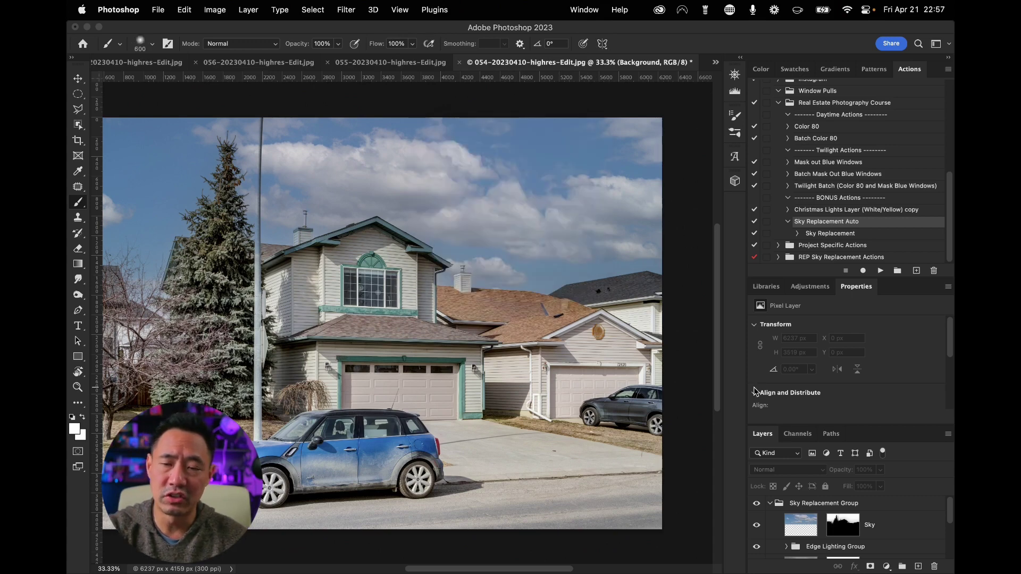
# Merge the Sky Replacement Group and all other visible layers into the Background layer.
pyautogui.scroll(-5, 911, 530)
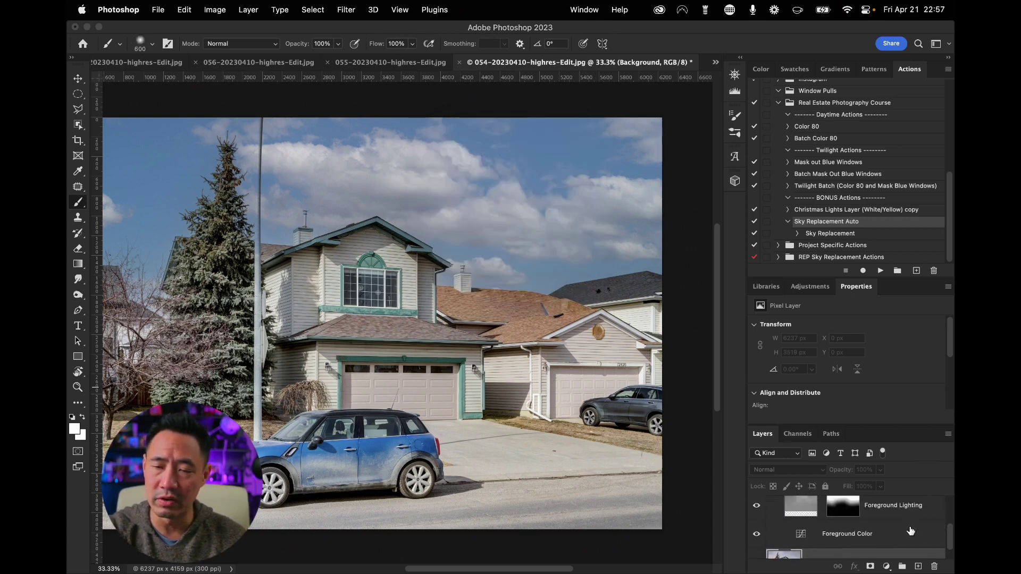
pyautogui.scroll(5, 910, 530)
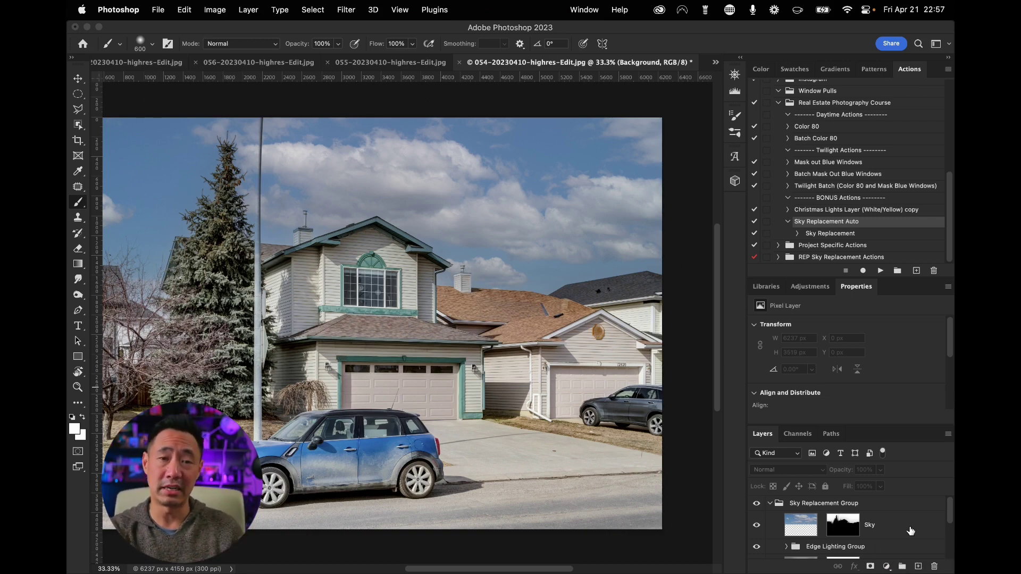
pyautogui.click(902, 509)
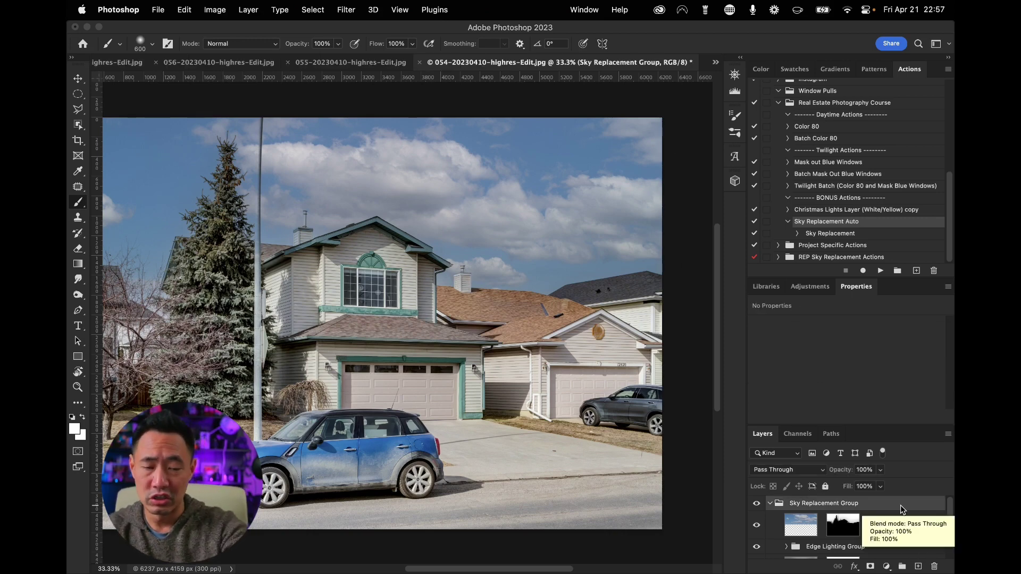
pyautogui.press('super+shift+e')
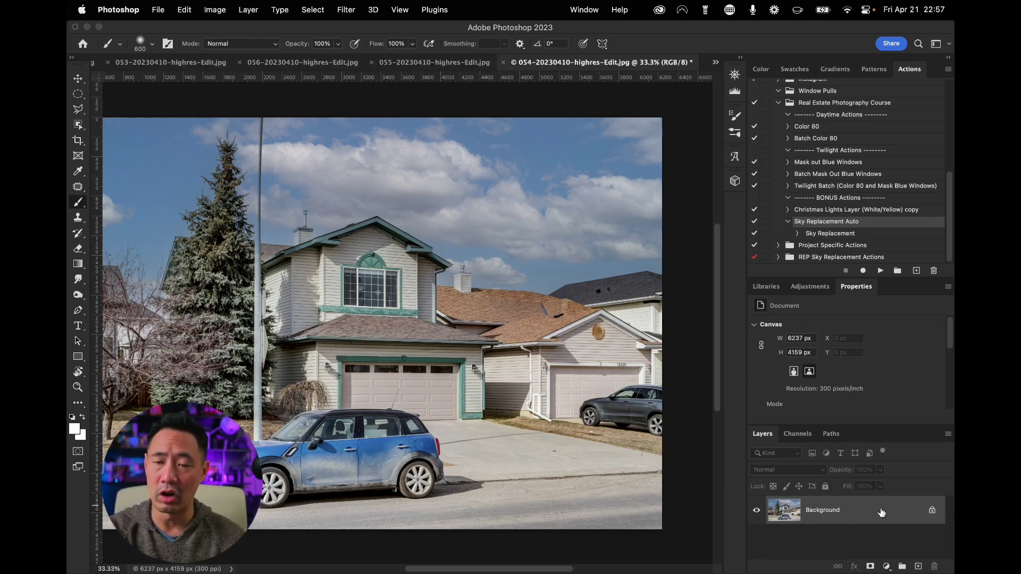
# Close the 054 house photo, saving its changes as a baseline standard JPEG at maximum quality 12.
pyautogui.press('super+w')
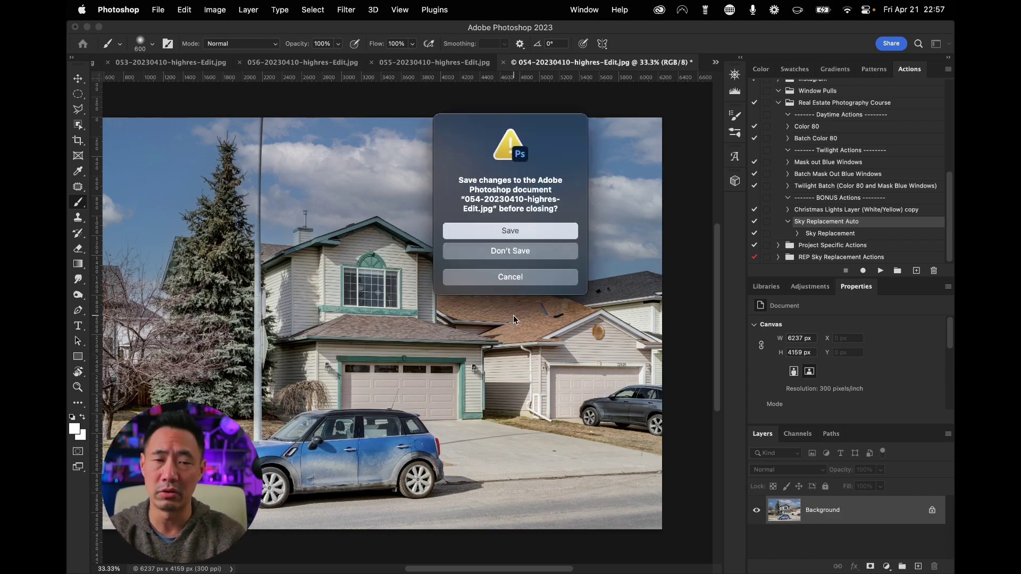
pyautogui.click(513, 232)
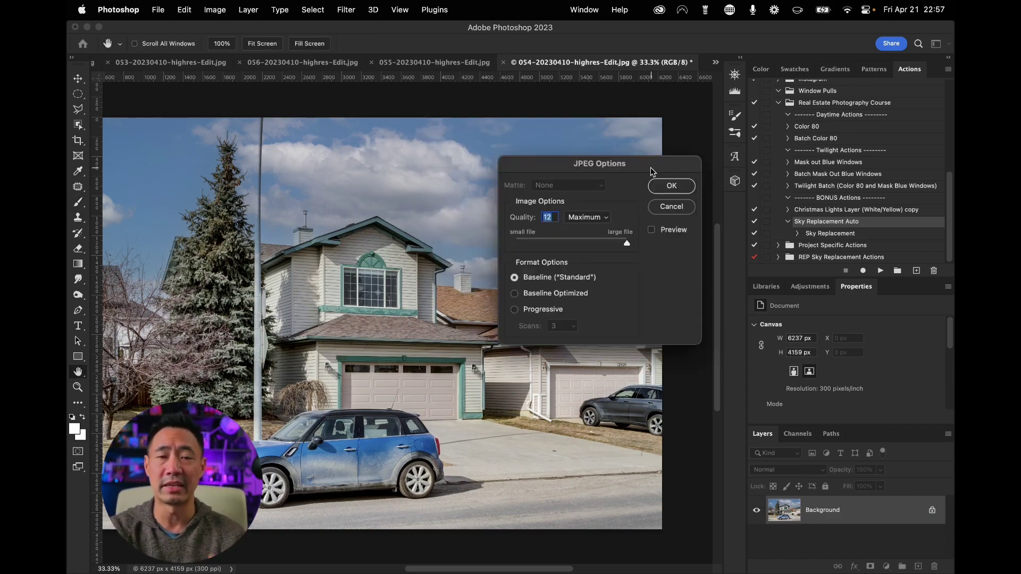
pyautogui.click(681, 186)
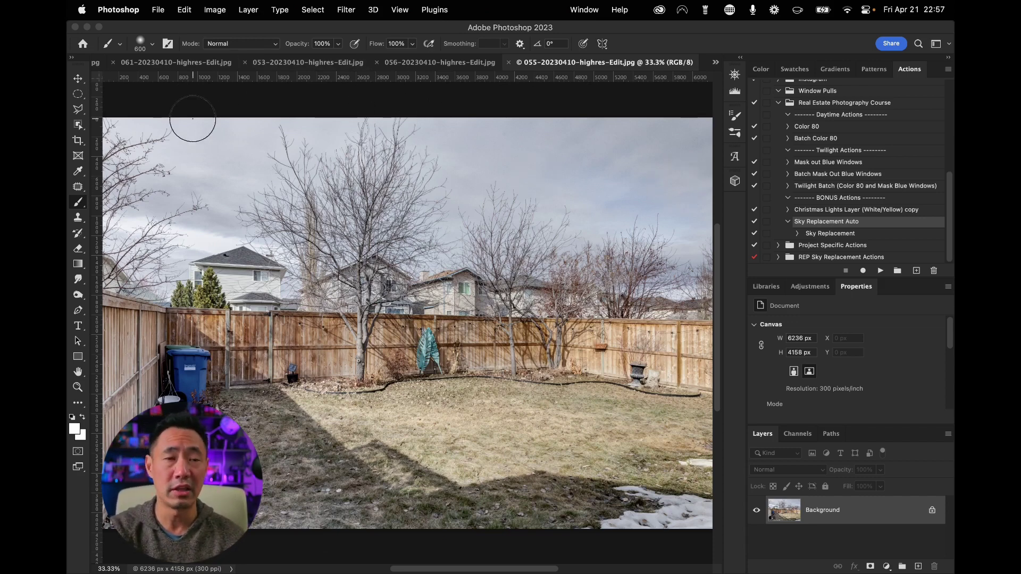
# Batch-run the Sky Replacement Auto action from the Real Estate Photography Course set on all opened files, with destination None.
pyautogui.click(163, 10)
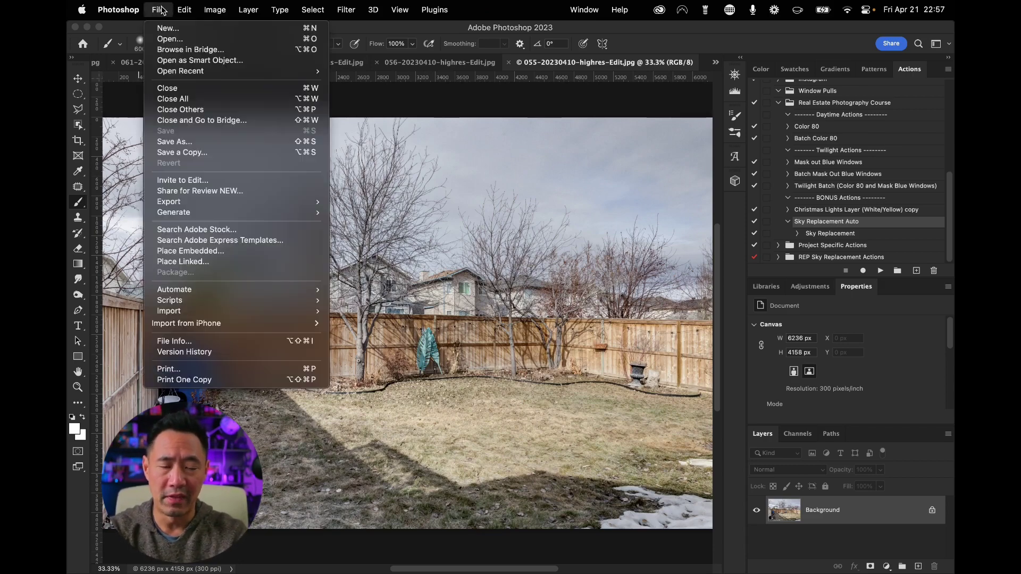
pyautogui.moveTo(174, 288)
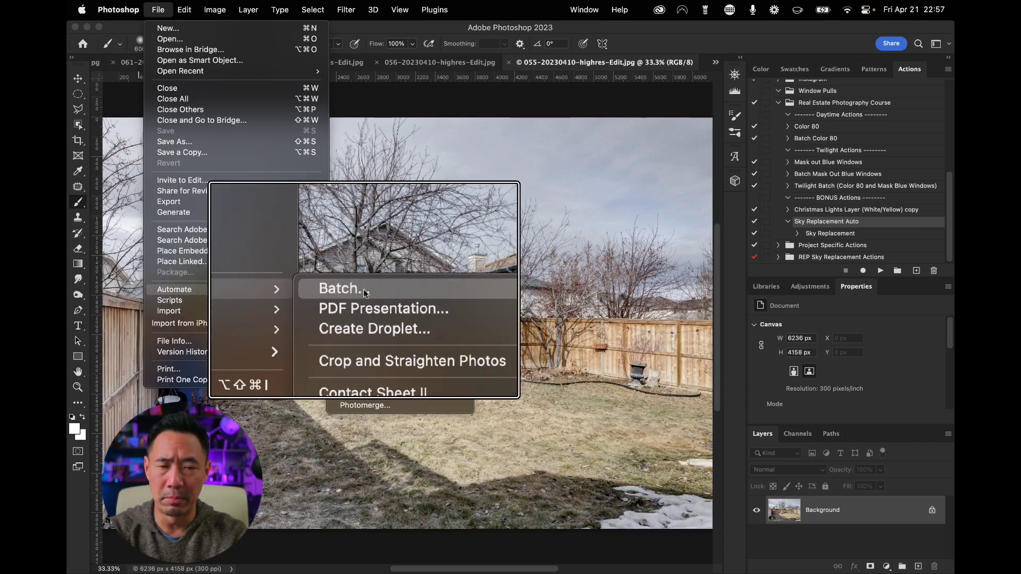
pyautogui.click(352, 289)
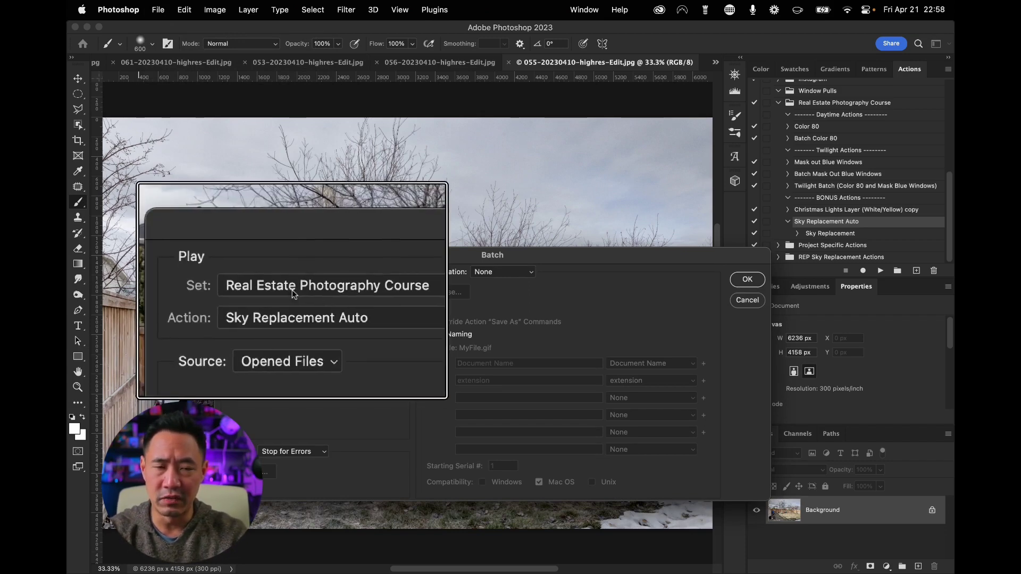
pyautogui.click(323, 306)
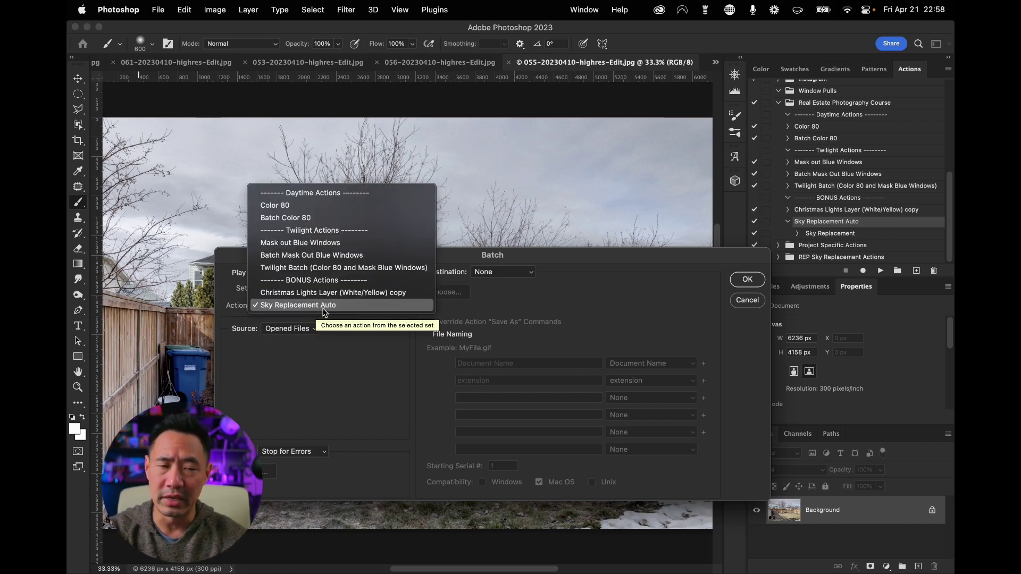
pyautogui.click(322, 307)
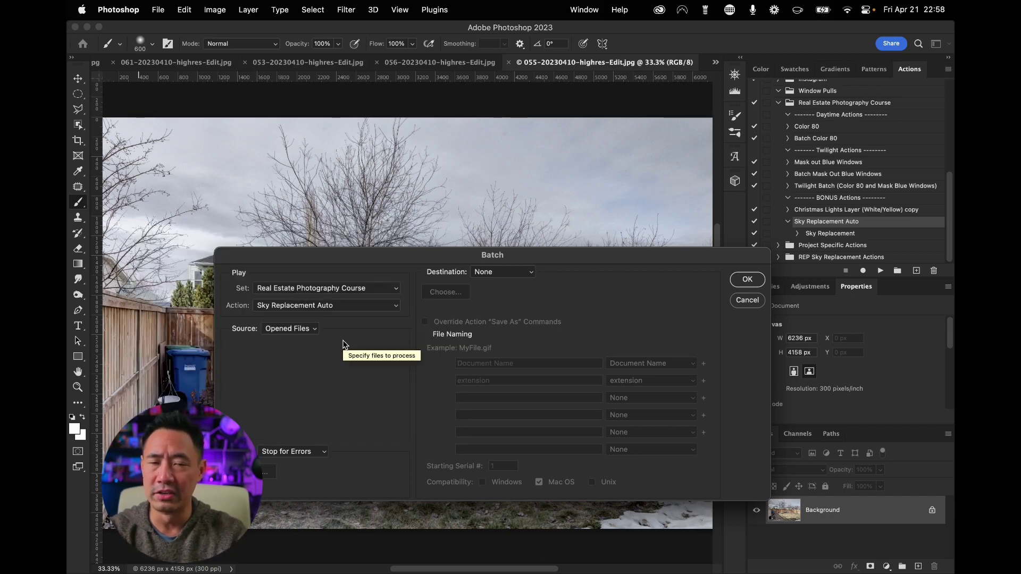
pyautogui.click(747, 279)
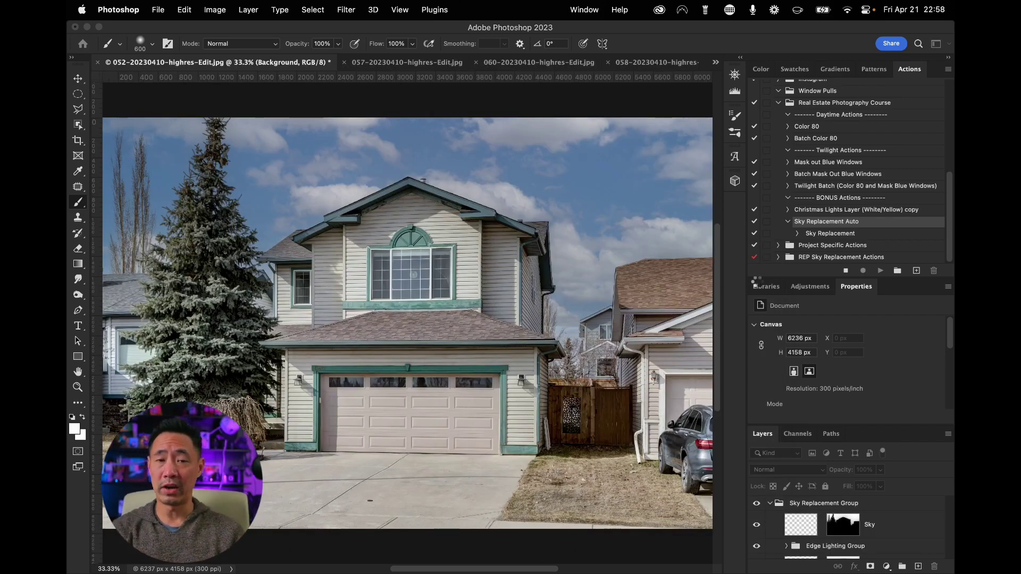
# Check the replaced sky in each of the open exterior photos.
pyautogui.click(433, 63)
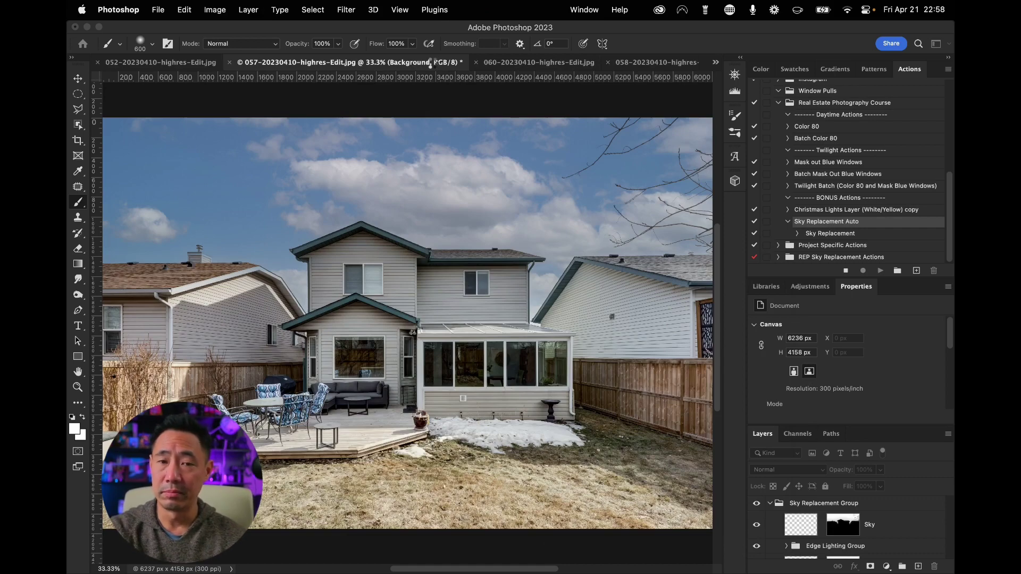
pyautogui.hotkey('ctrl', 'Tab')
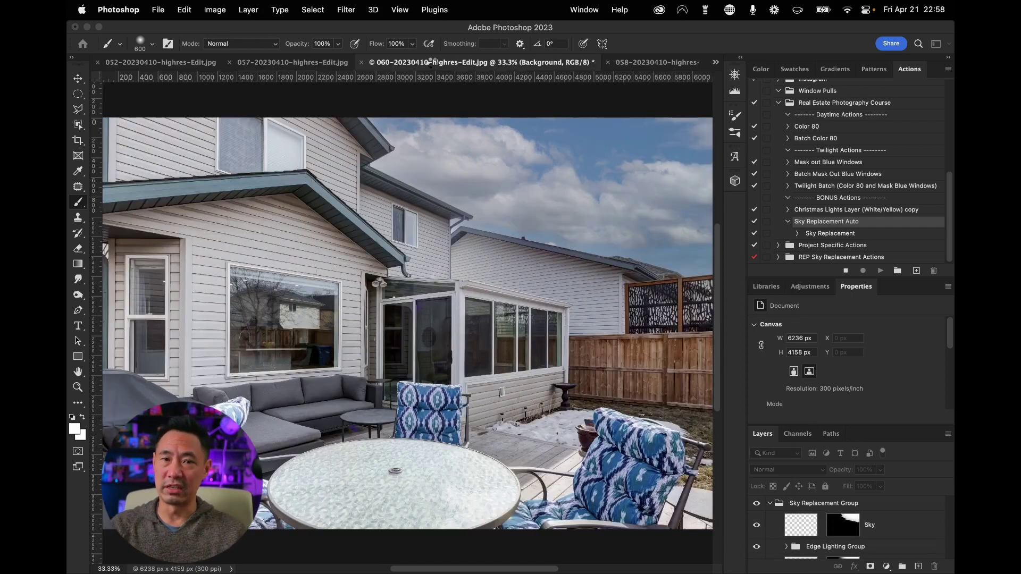
pyautogui.hotkey('ctrl', 'Tab')
pyautogui.hotkey('ctrl', 'Tab')
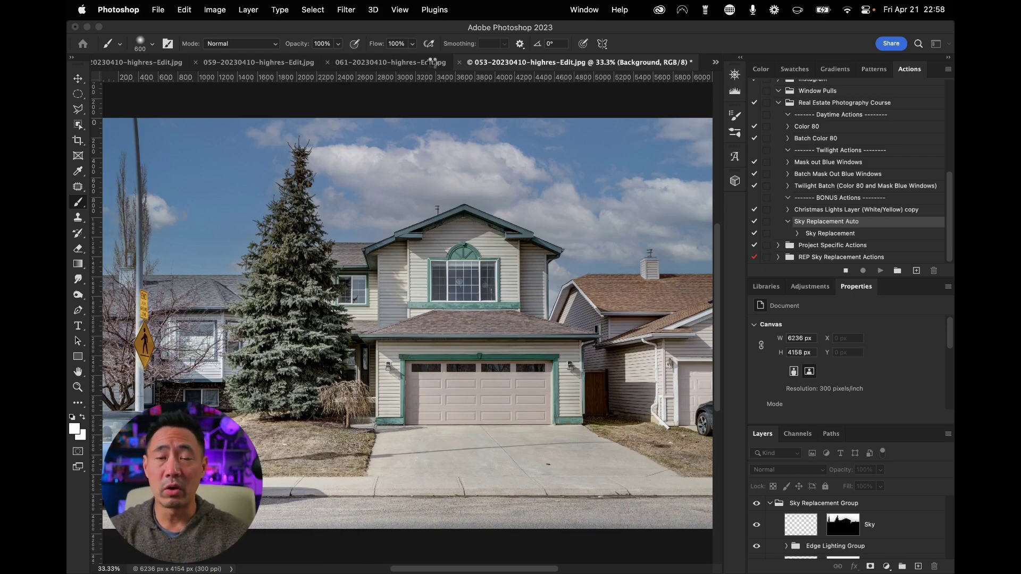
pyautogui.hotkey('ctrl', 'Tab')
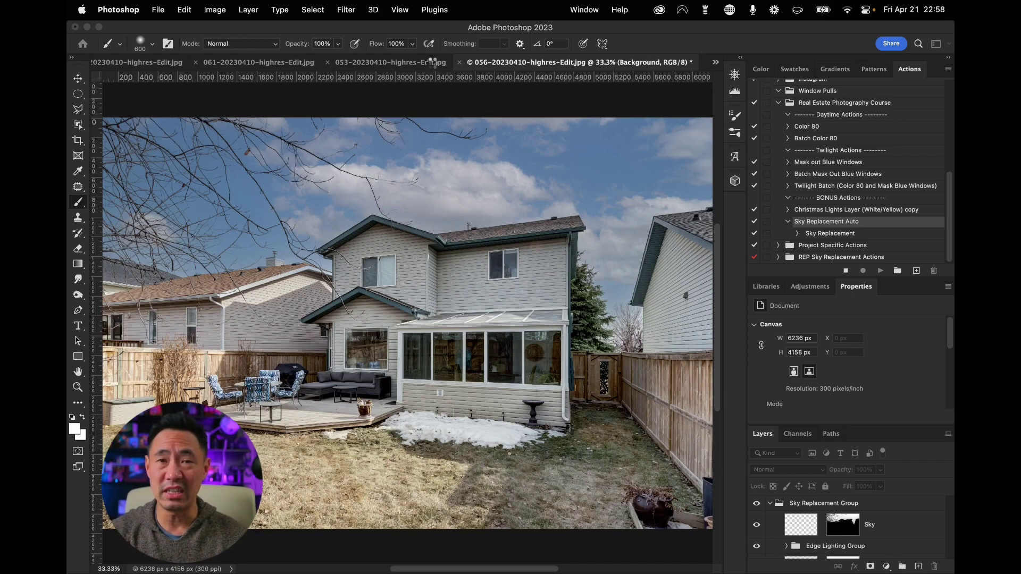
pyautogui.hotkey('ctrl', 'Tab')
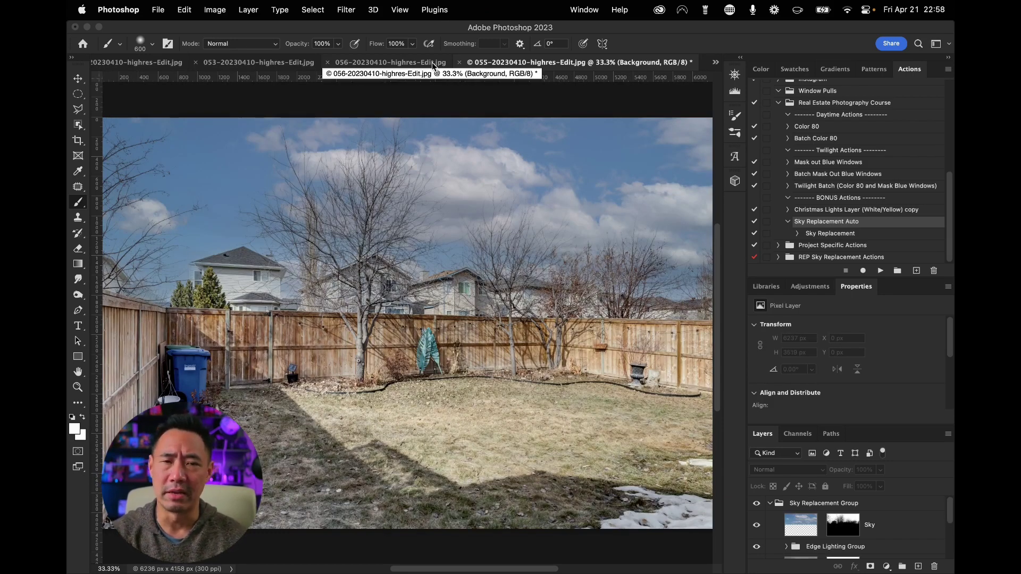
pyautogui.scroll(-1, 693, 265)
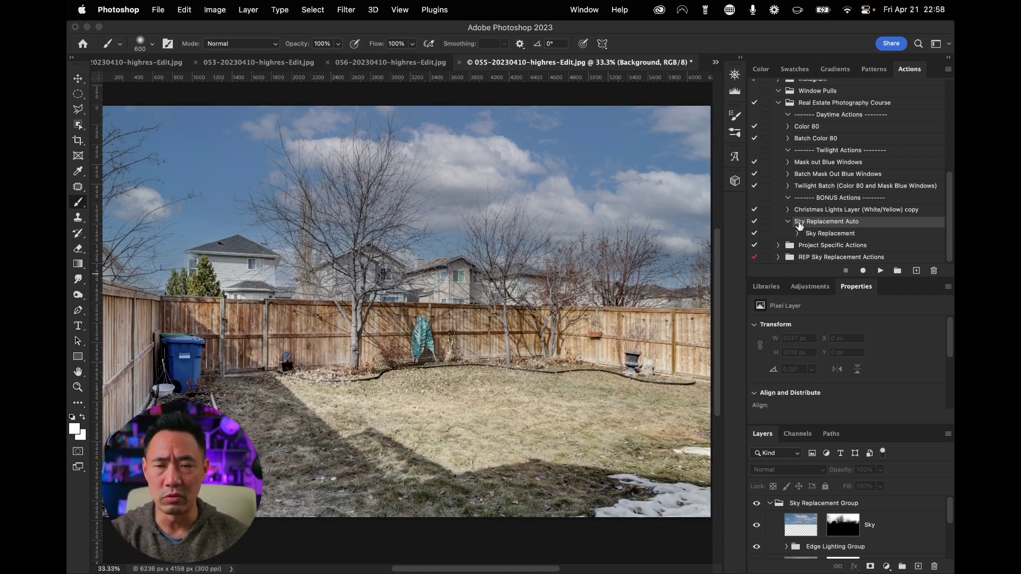
# Record a Merge Visible command after the Sky Replacement step of the Sky Replacement Auto action, and stop recording.
pyautogui.click(826, 234)
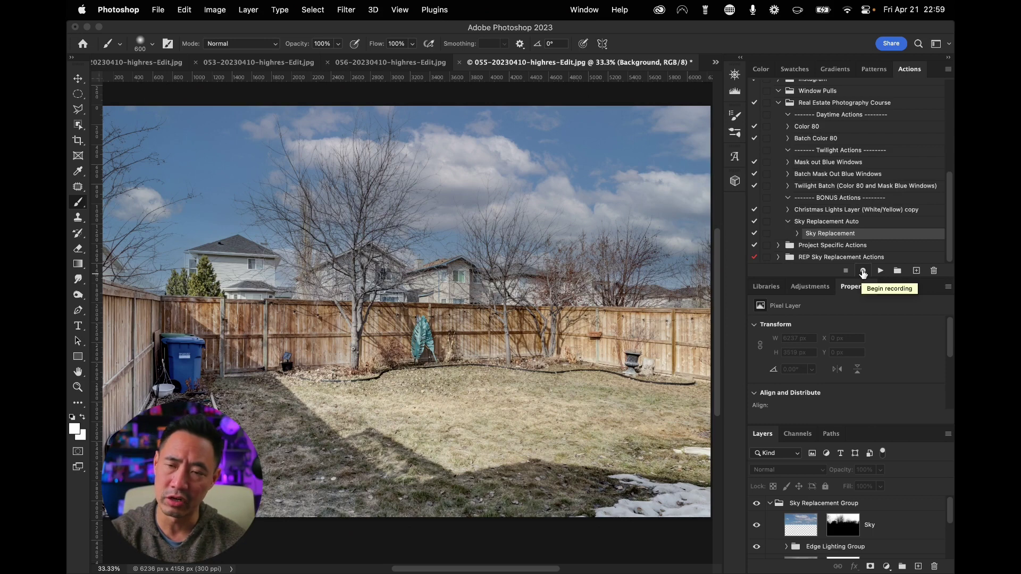
pyautogui.click(862, 272)
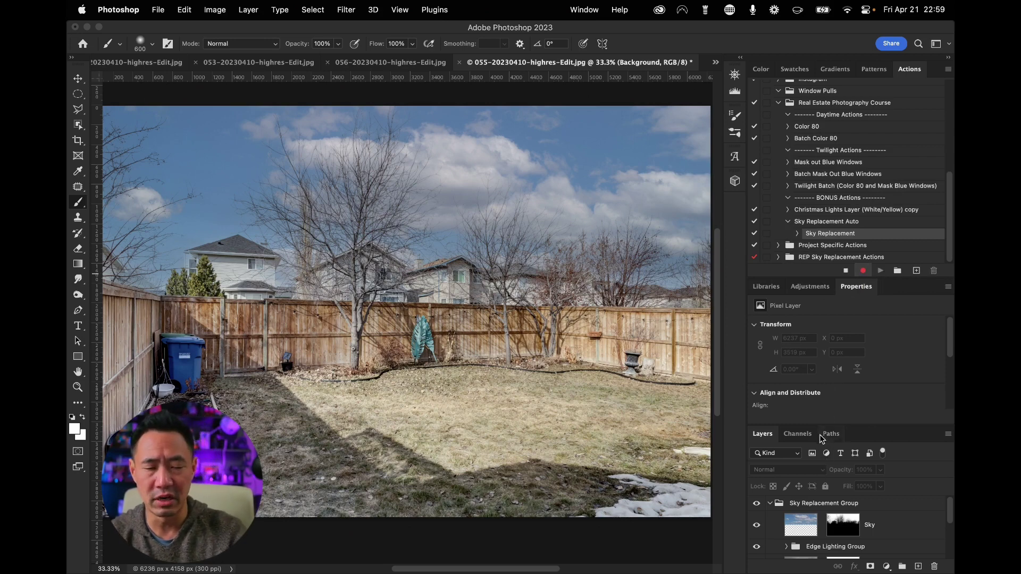
pyautogui.scroll(-3, 871, 525)
pyautogui.scroll(3, 872, 525)
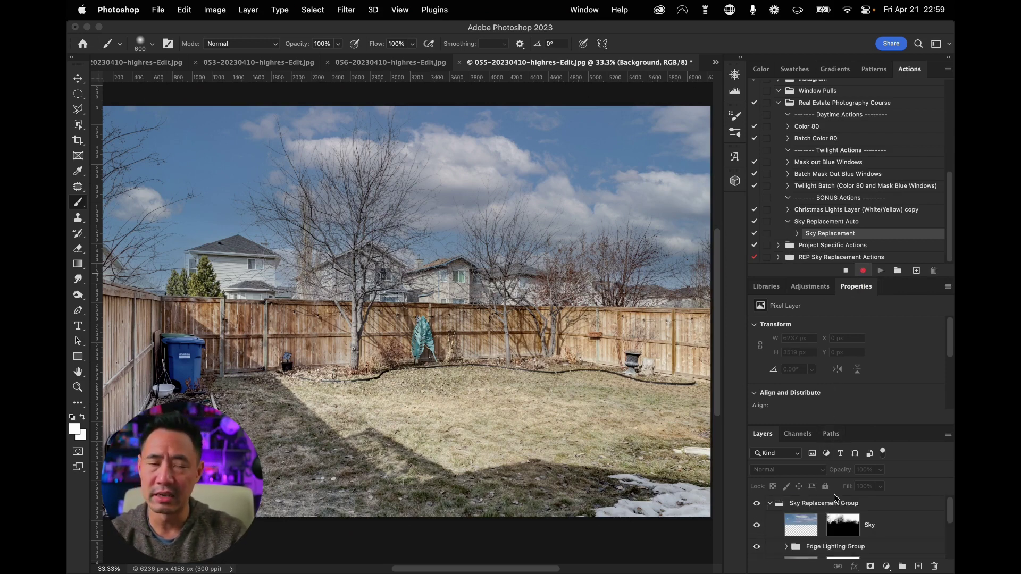
pyautogui.click(248, 9)
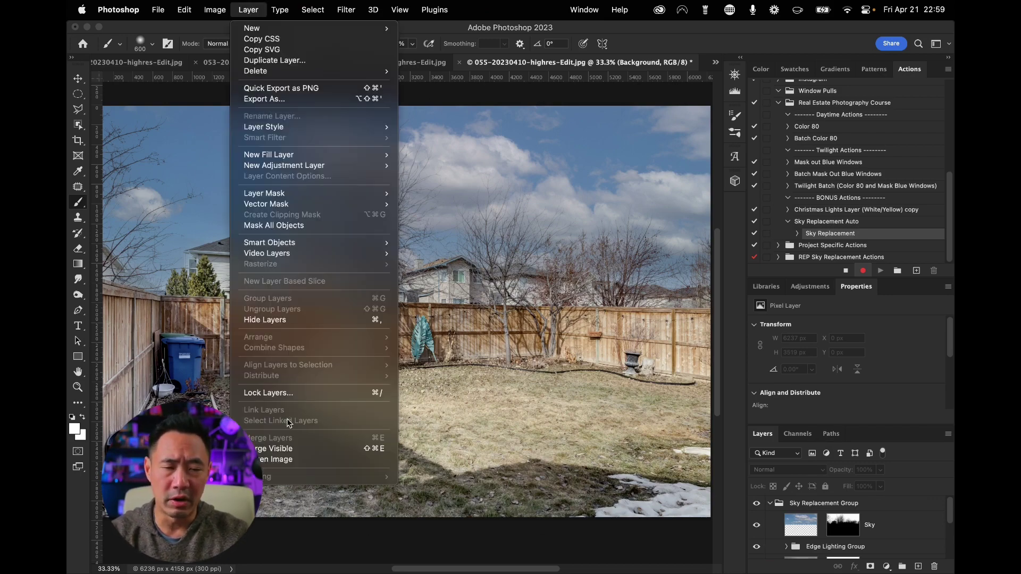
pyautogui.click(890, 531)
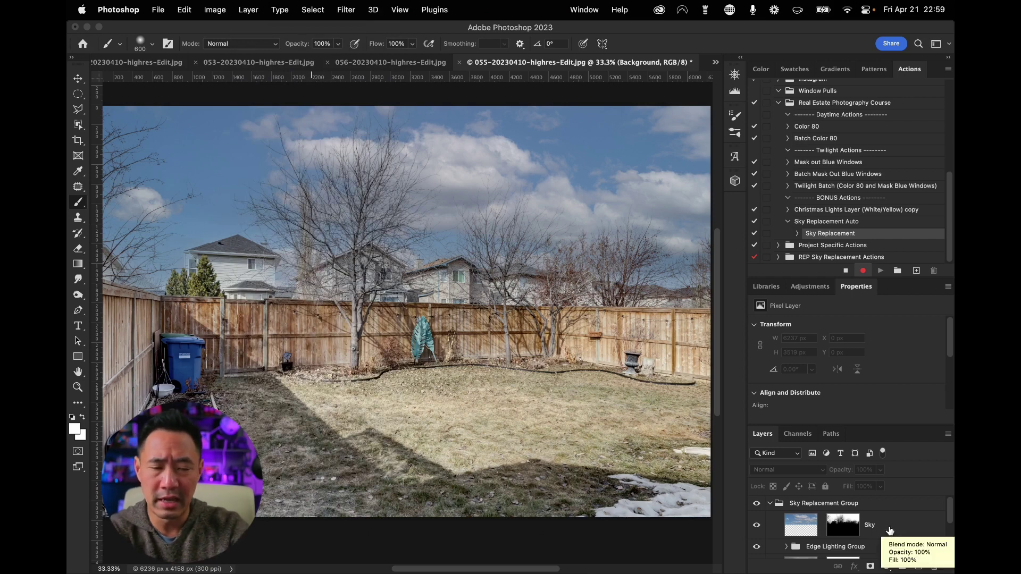
pyautogui.press('super+shift+e')
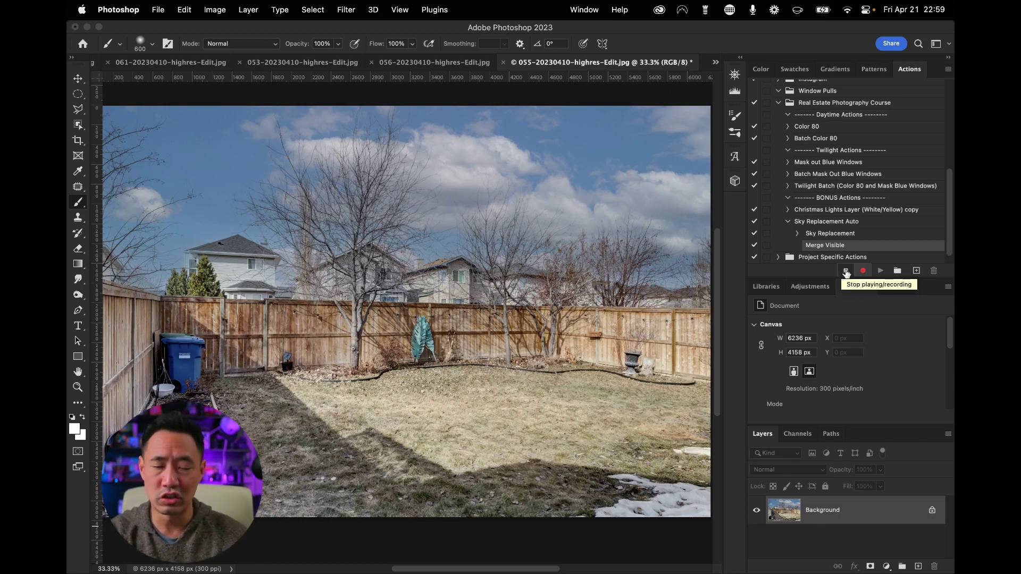
pyautogui.click(846, 272)
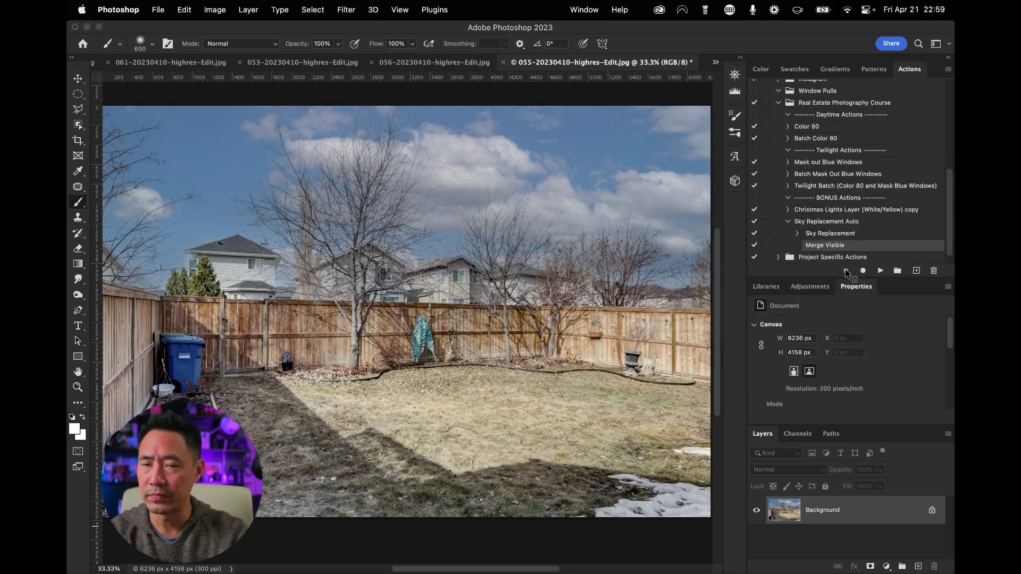
# Insert the File: Save menu item after Merge Visible in the Sky Replacement Auto action.
pyautogui.click(949, 72)
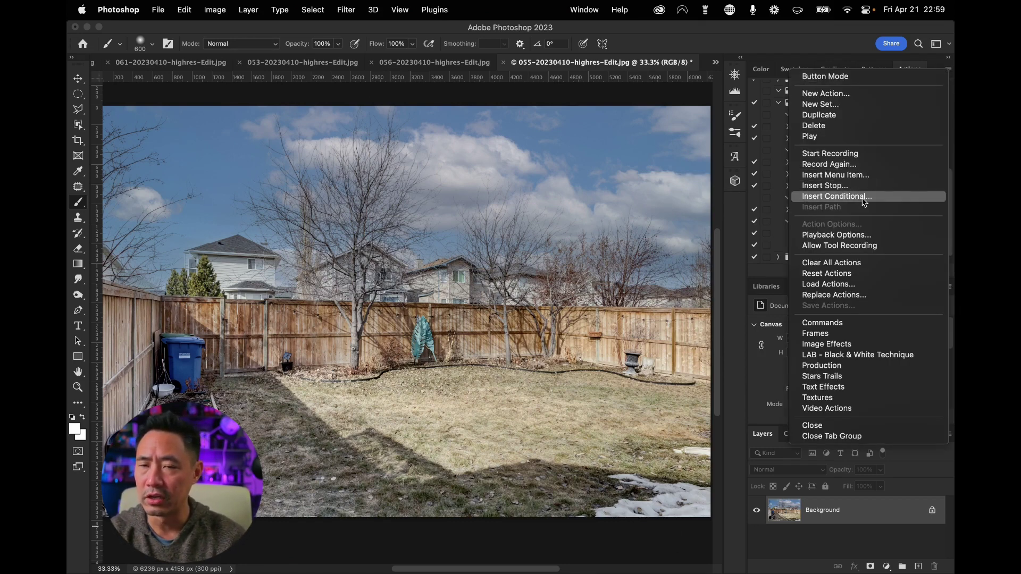
pyautogui.click(837, 178)
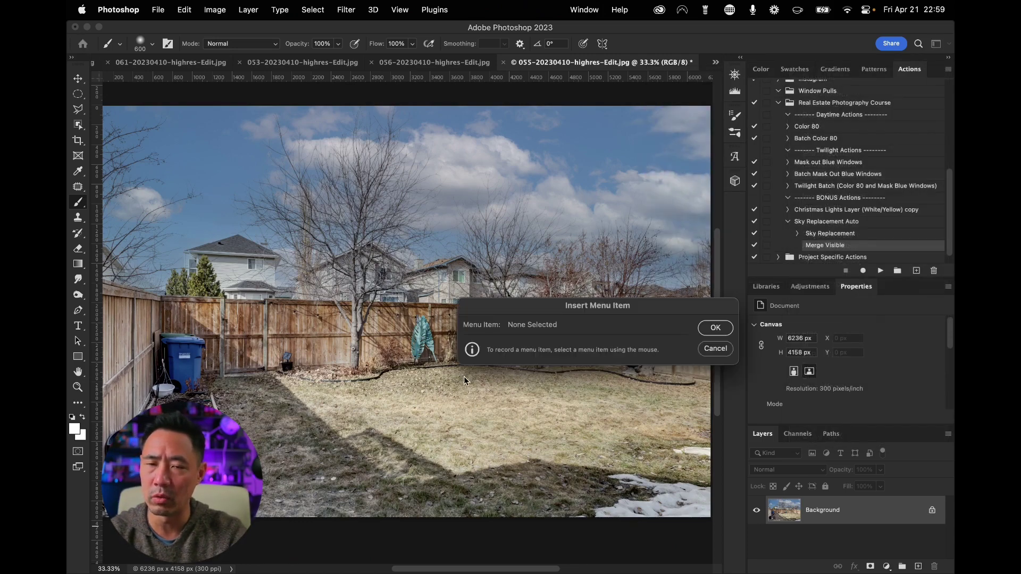
pyautogui.click(158, 10)
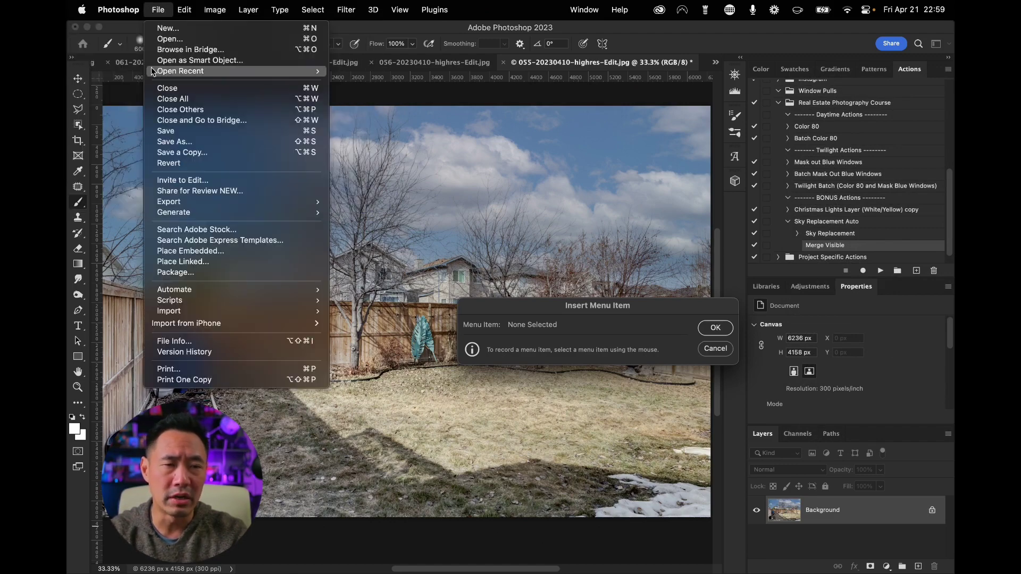
pyautogui.click(182, 131)
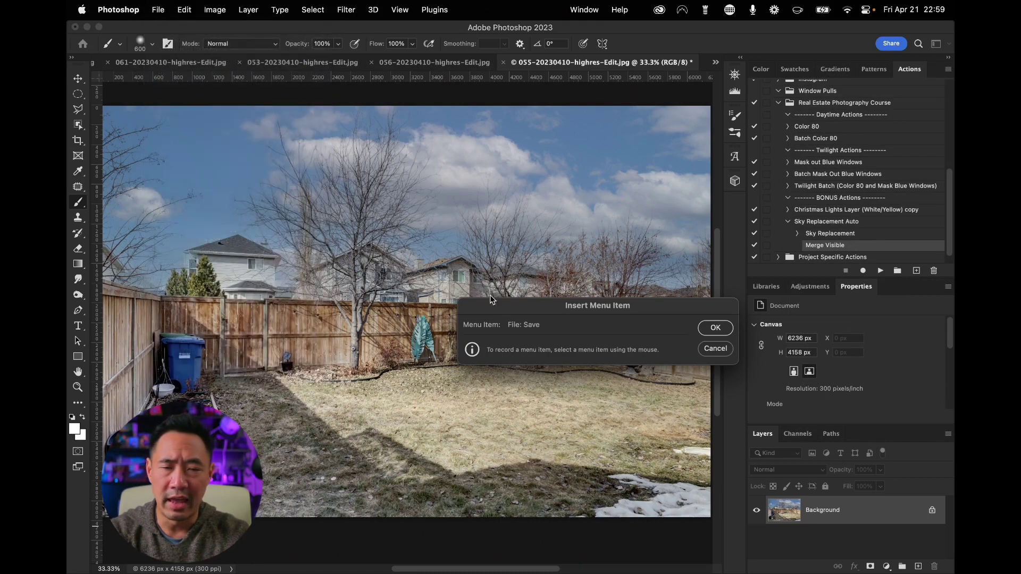
pyautogui.click(716, 328)
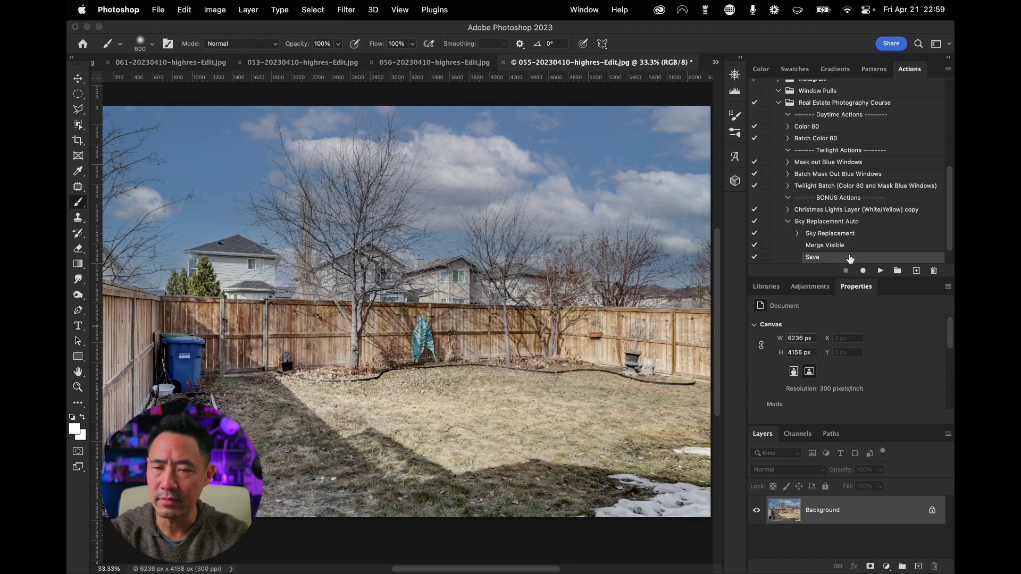
# Insert the File: Close menu item after the Save step in the Sky Replacement Auto action.
pyautogui.scroll(-2, 854, 228)
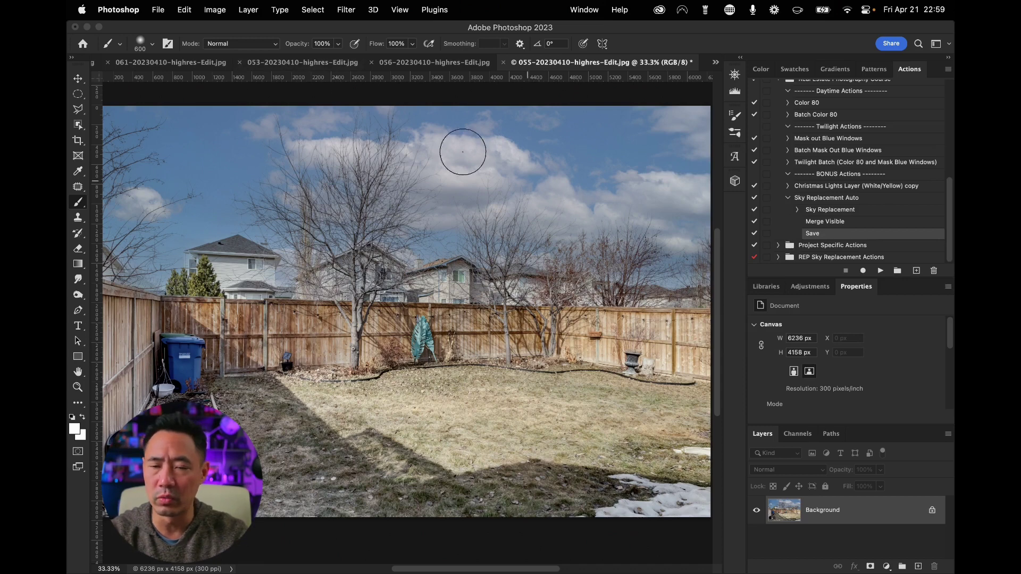
pyautogui.click(949, 71)
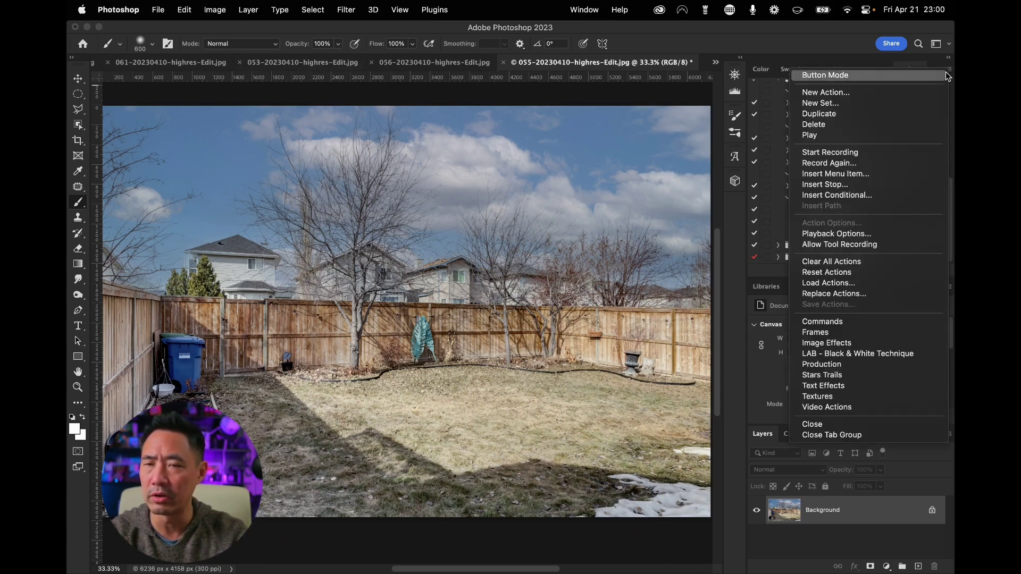
pyautogui.click(845, 175)
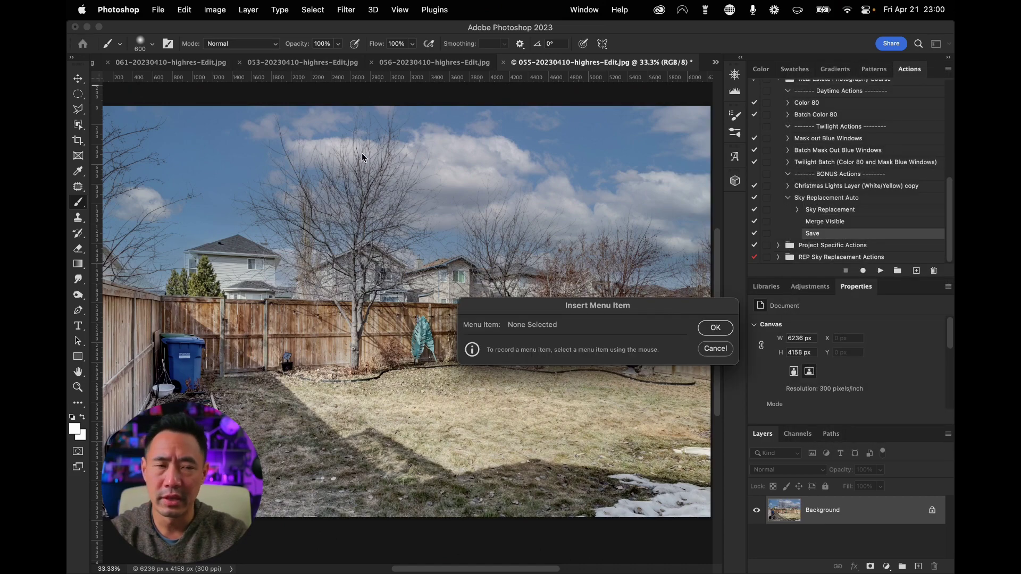
pyautogui.click(162, 11)
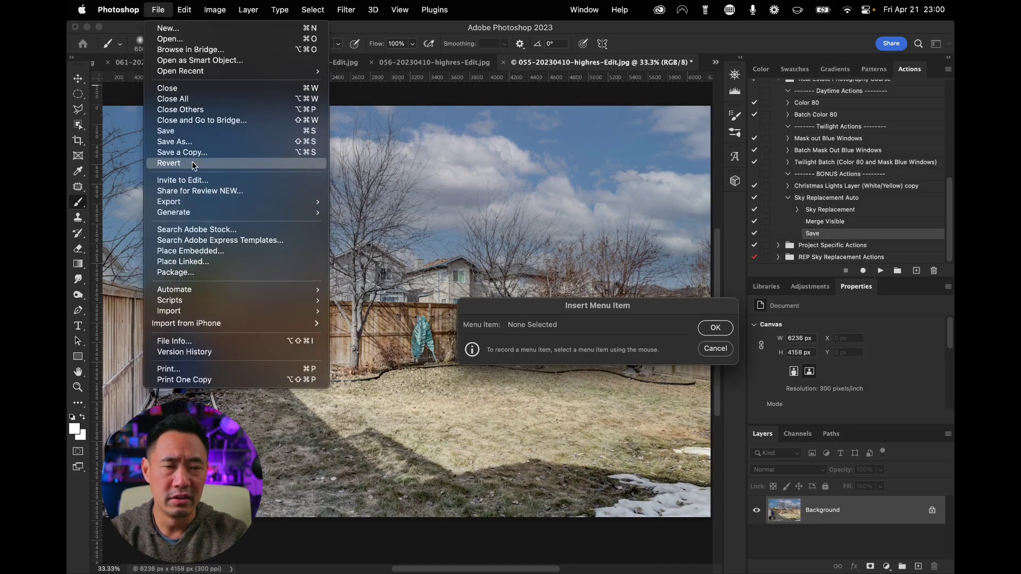
pyautogui.click(180, 90)
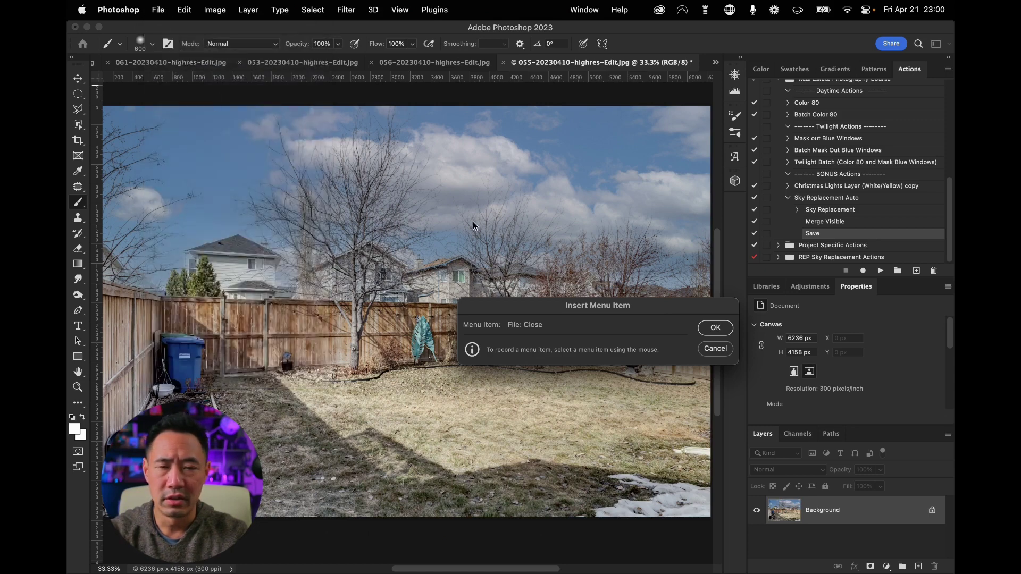
pyautogui.click(715, 327)
# Create a droplet from the Sky Replacement Auto action and save it on the Desktop as auto sky replace.
pyautogui.click(800, 199)
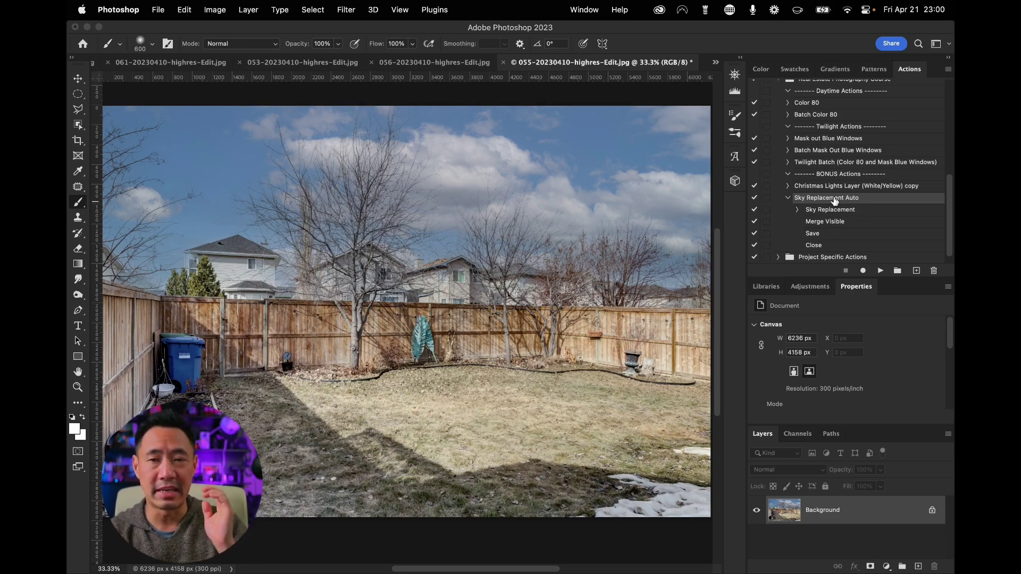
pyautogui.click(164, 11)
pyautogui.moveTo(180, 299)
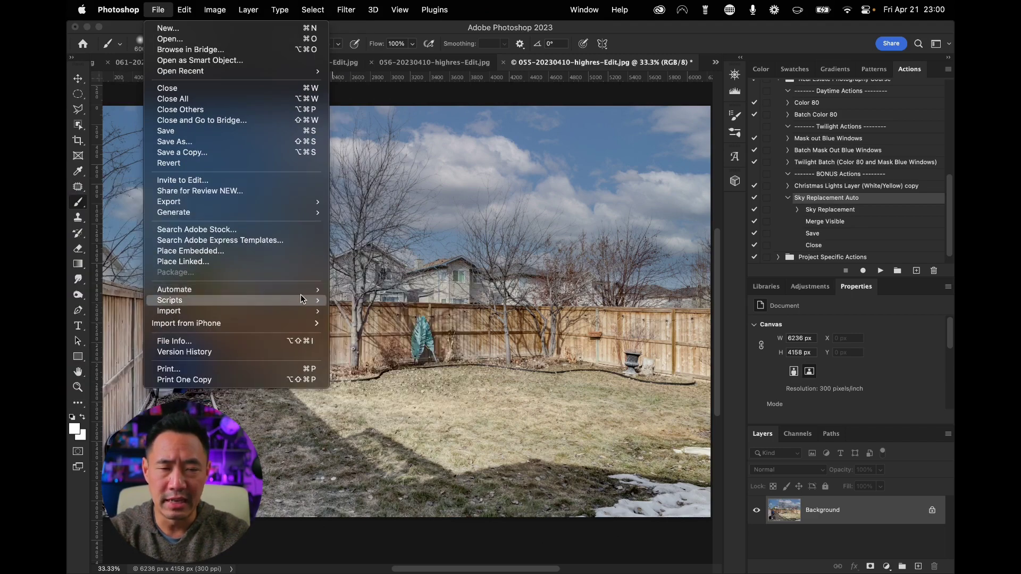
pyautogui.moveTo(322, 289)
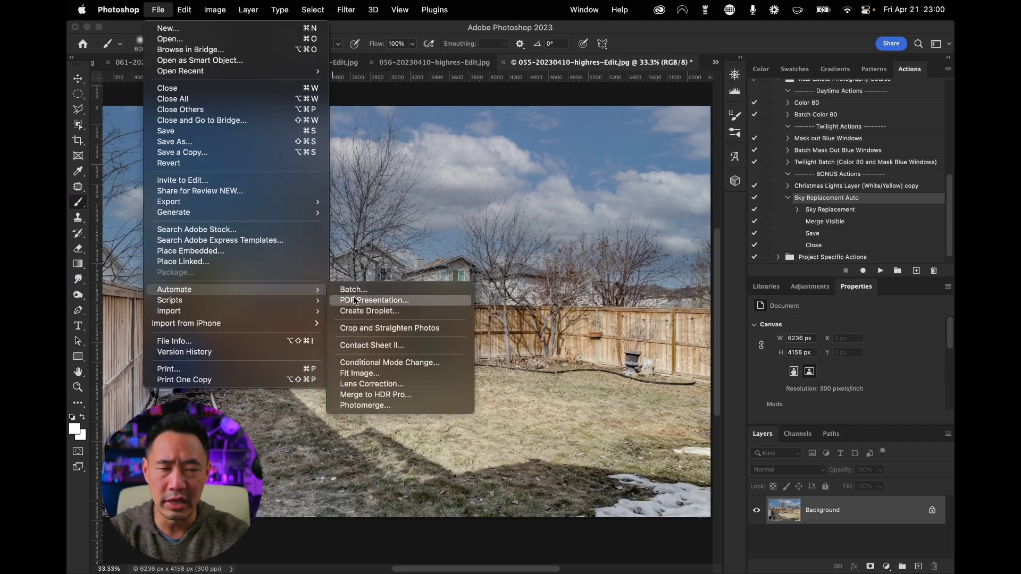
pyautogui.click(378, 312)
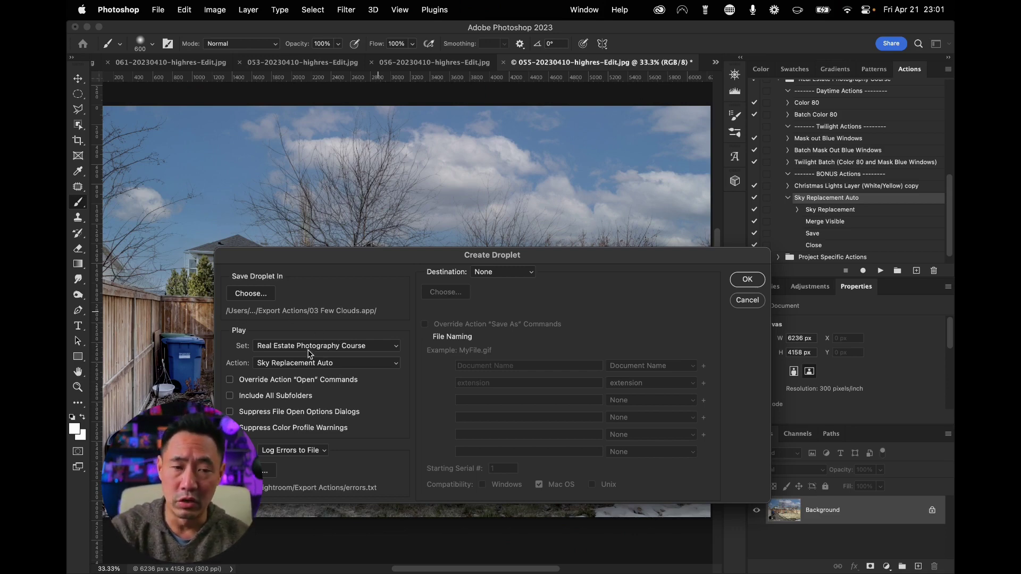
pyautogui.click(265, 293)
pyautogui.click(322, 231)
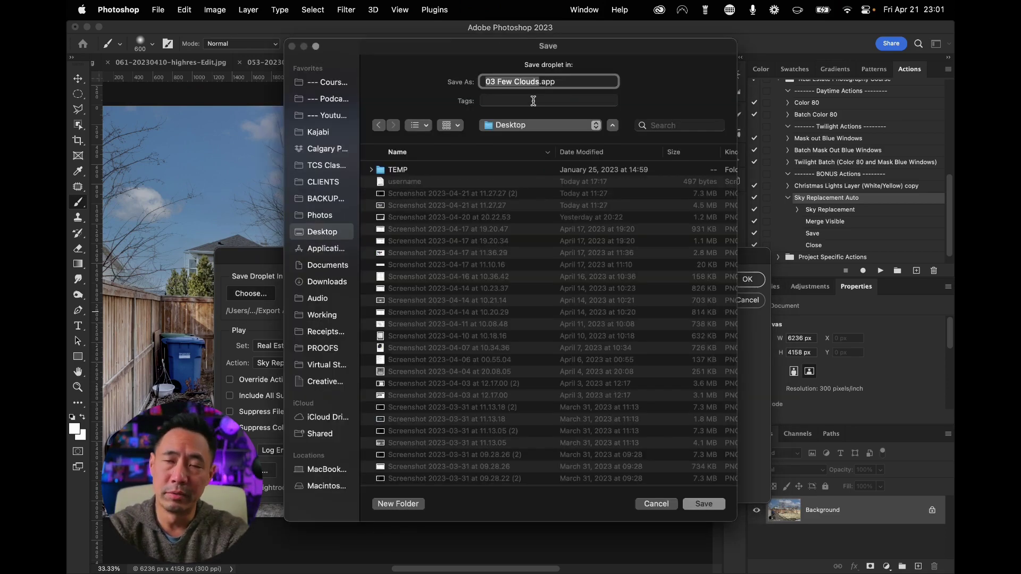
pyautogui.write('auto sky rep')
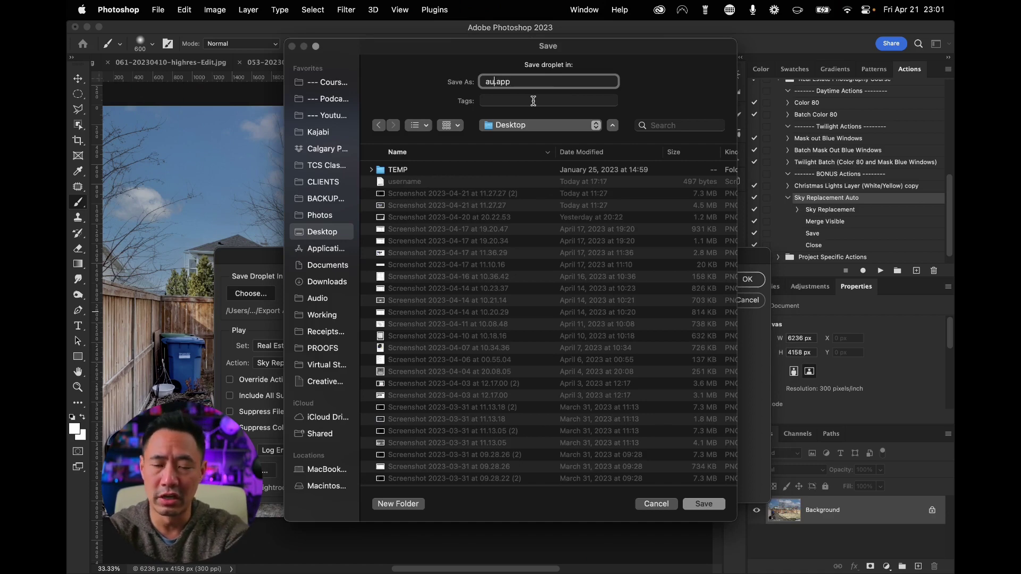
pyautogui.write('l')
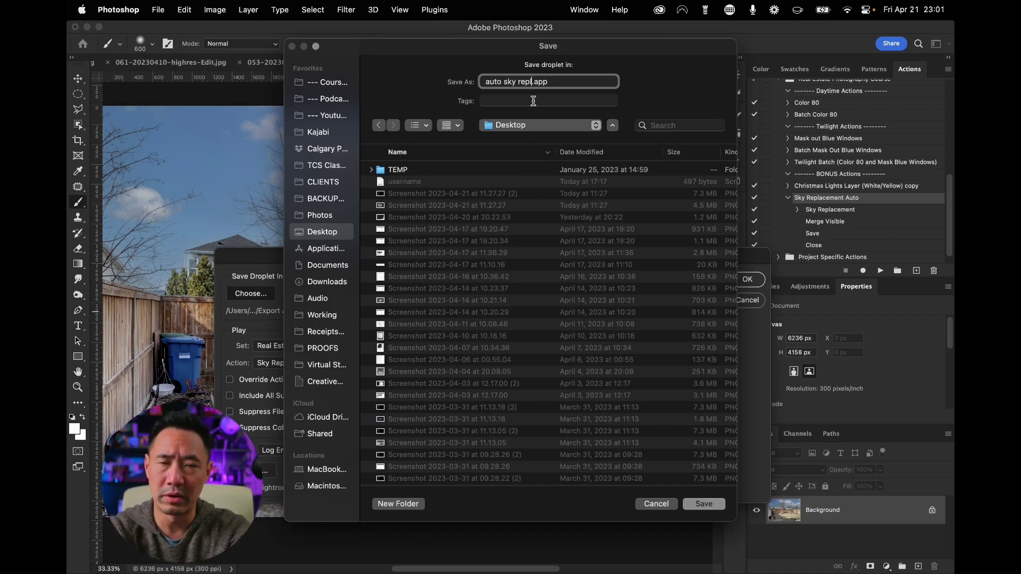
pyautogui.write('ace')
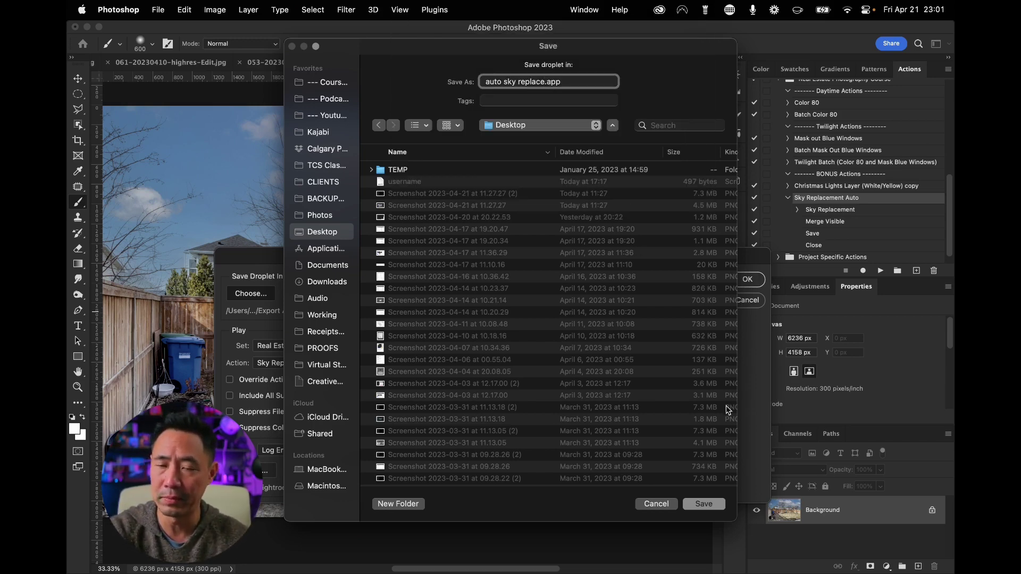
pyautogui.click(705, 504)
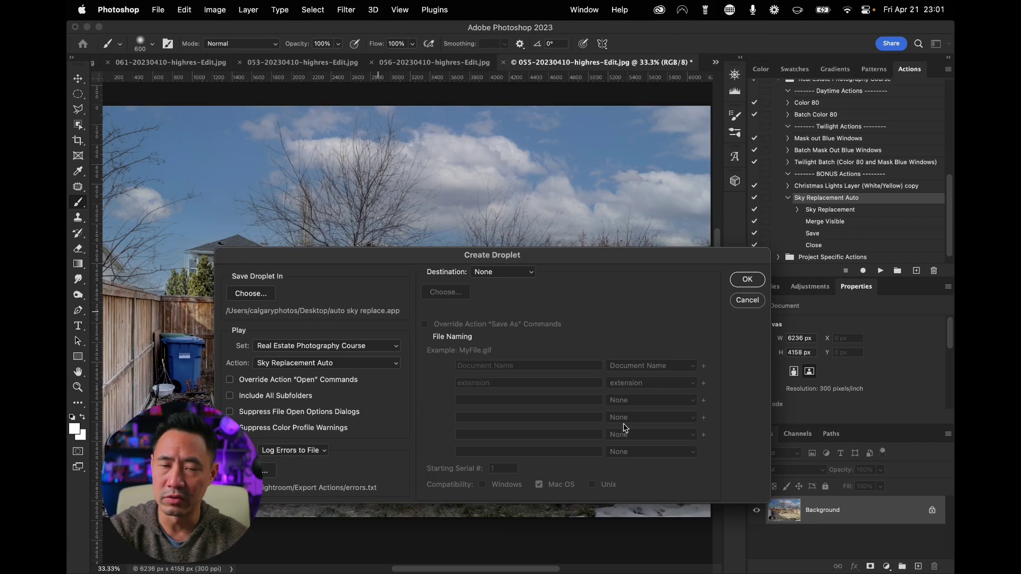
pyautogui.click(748, 279)
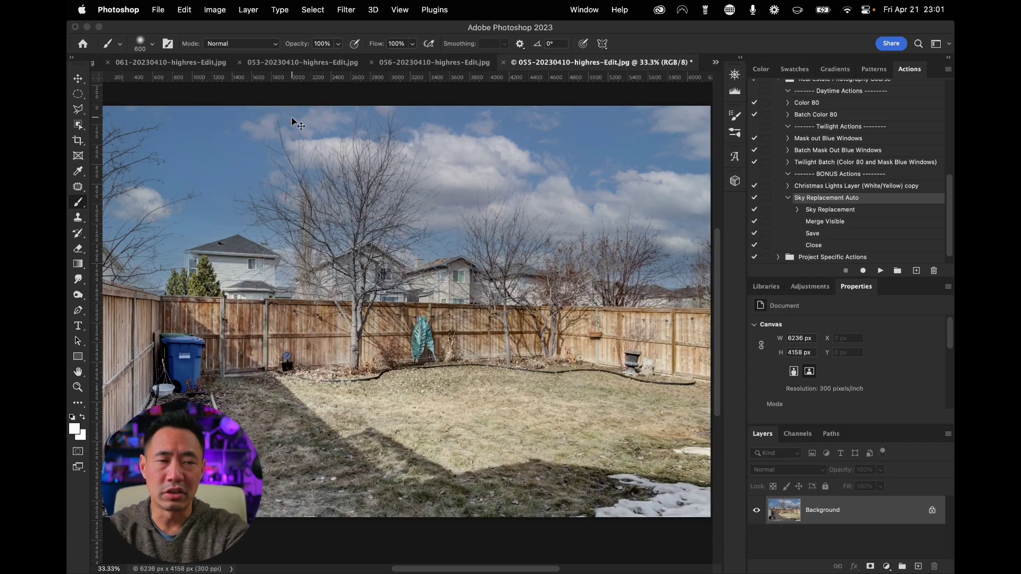
# Quit Photoshop without saving changes to any of the open exterior photos.
pyautogui.press('super+q')
pyautogui.click(538, 250)
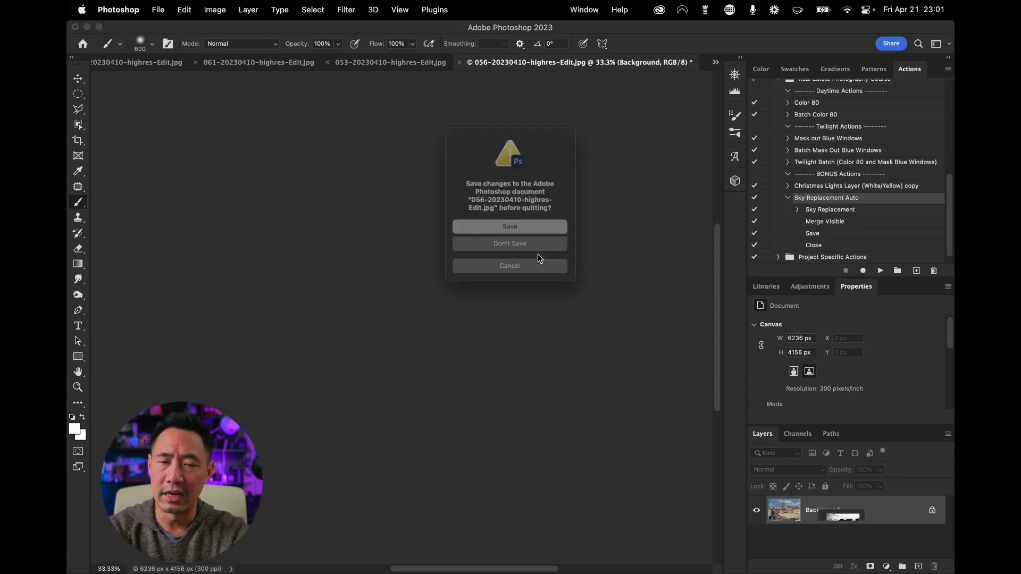
pyautogui.click(537, 254)
pyautogui.click(537, 254)
pyautogui.click(538, 254)
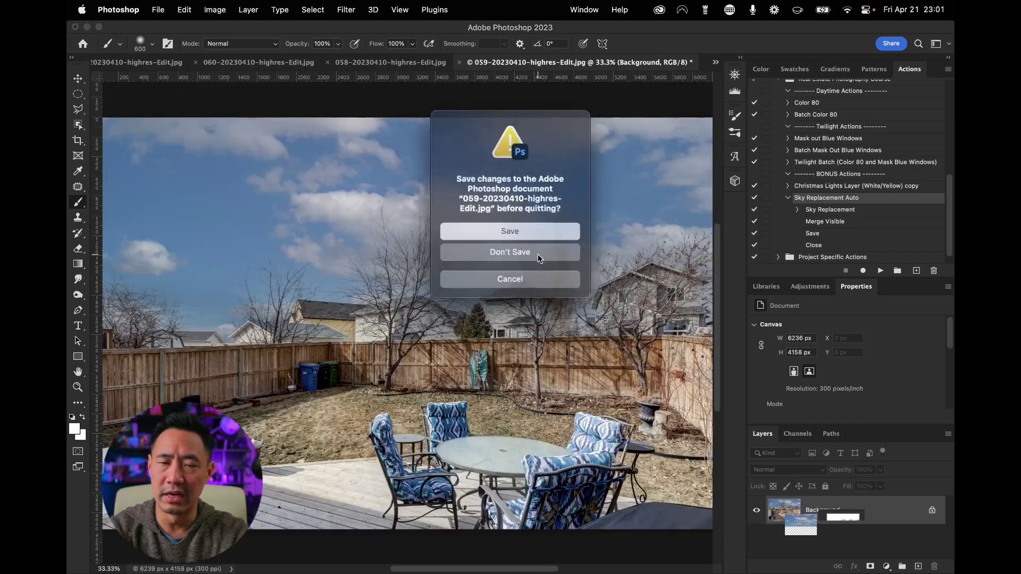
pyautogui.click(538, 254)
pyautogui.click(538, 254)
pyautogui.click(537, 254)
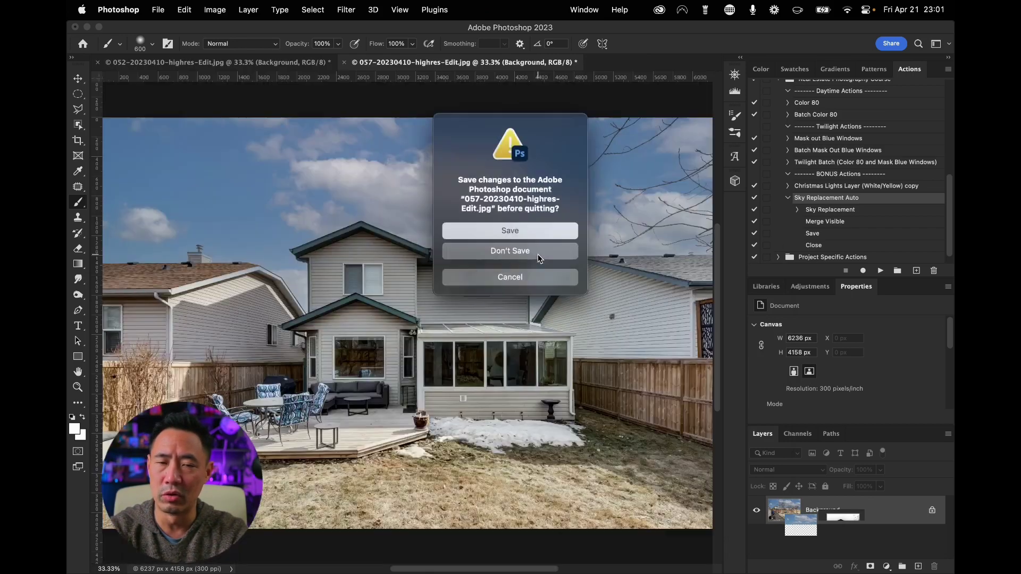
pyautogui.click(537, 254)
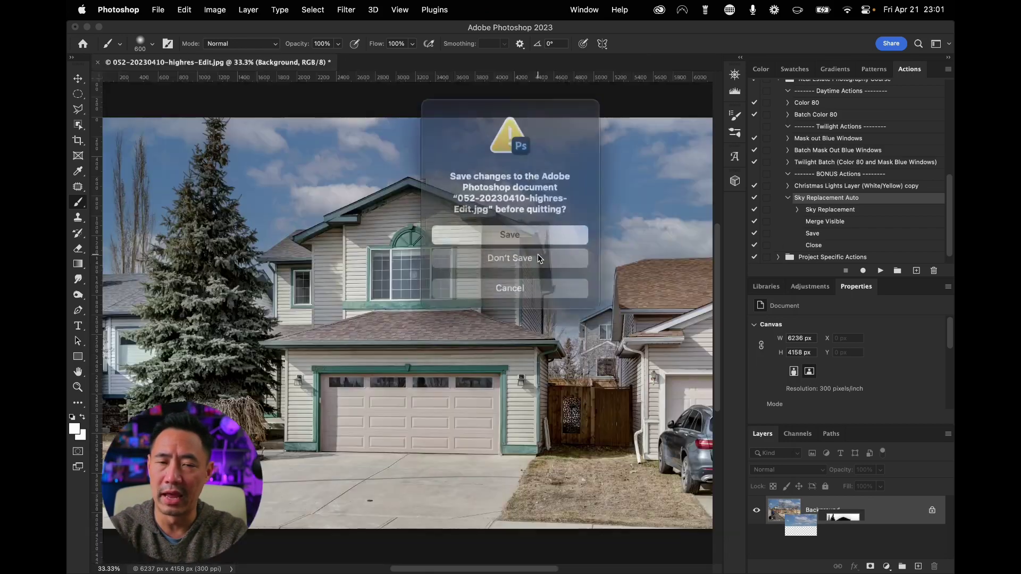
pyautogui.click(506, 253)
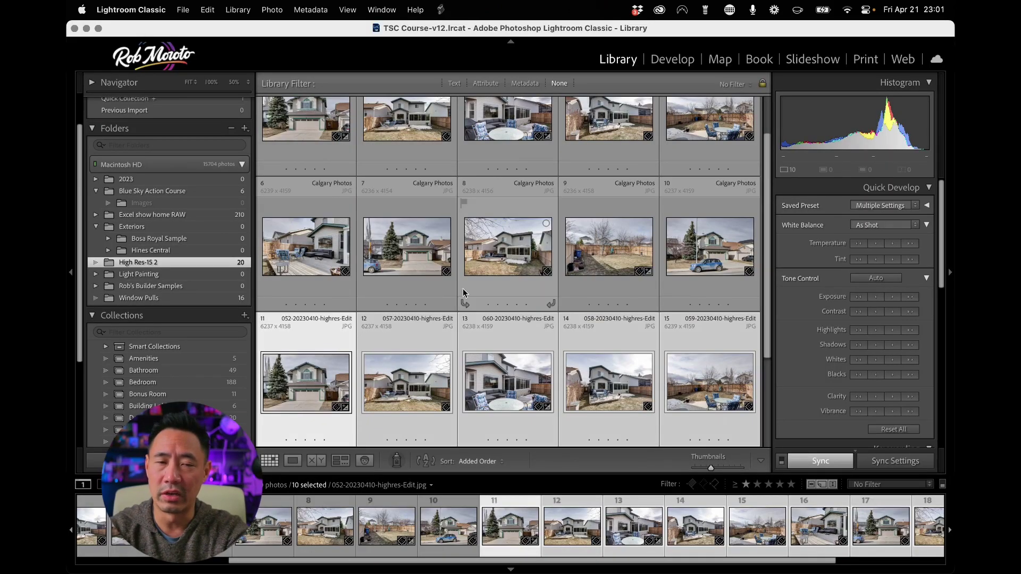
# Flag the ten selected -Edit copies in Lightroom as rejected and delete them from disk.
pyautogui.scroll(-3, 329, 307)
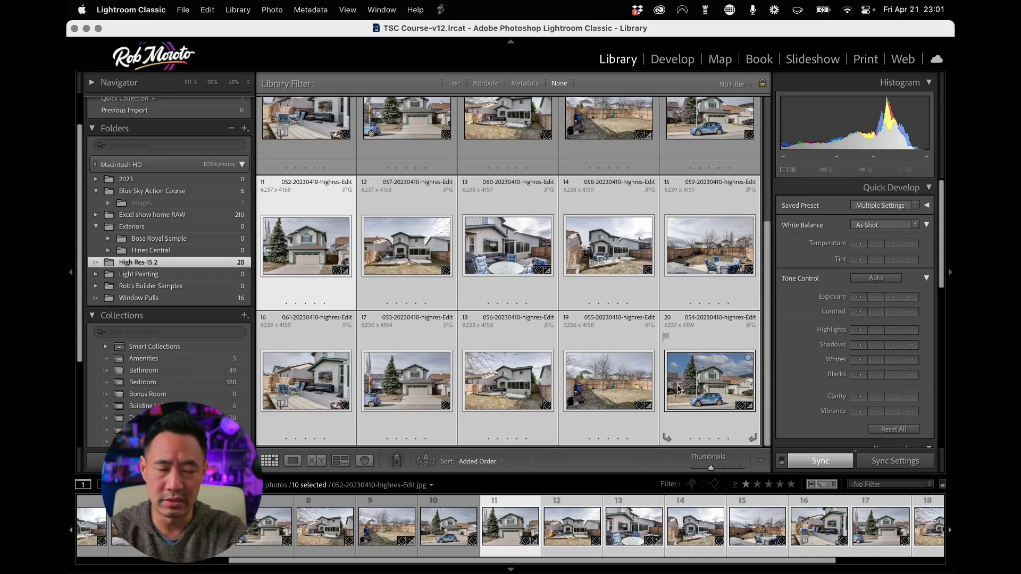
pyautogui.press('x')
pyautogui.press('super+BackSpace')
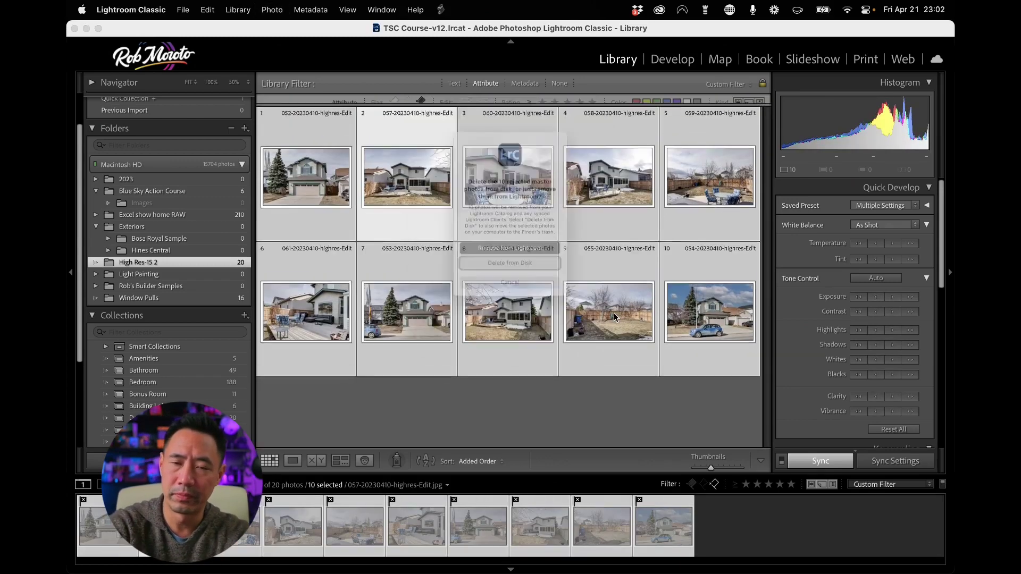
pyautogui.click(553, 282)
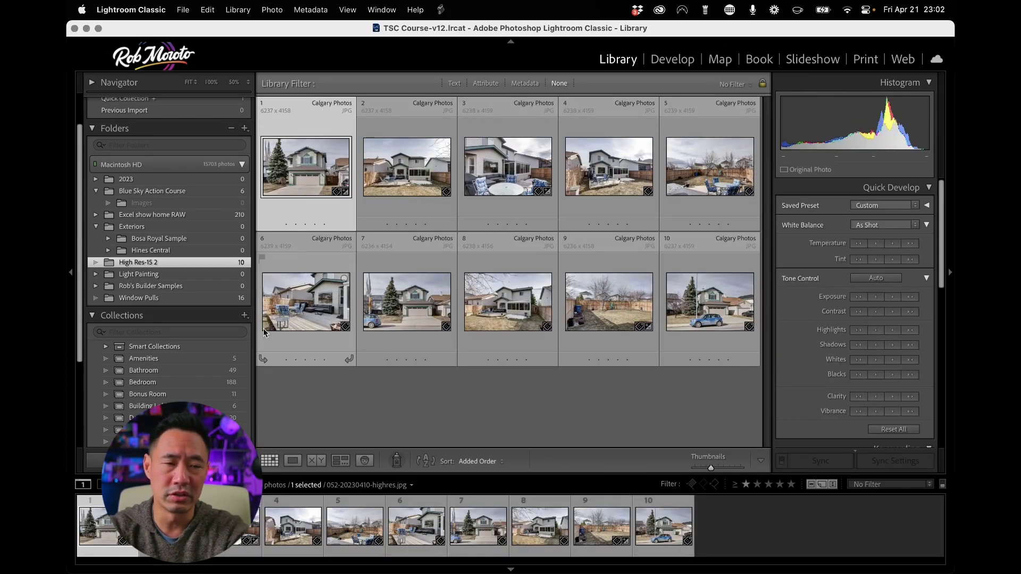
# Set up an export of all ten original photos to the same folder as the original photo, without a subfolder.
pyautogui.press('super+d')
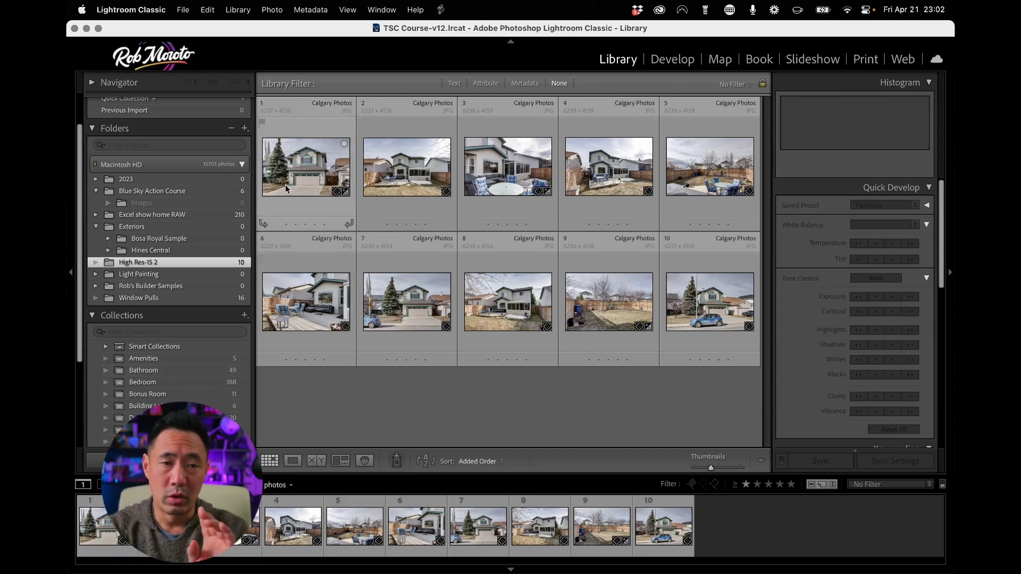
pyautogui.press('super+shift+e')
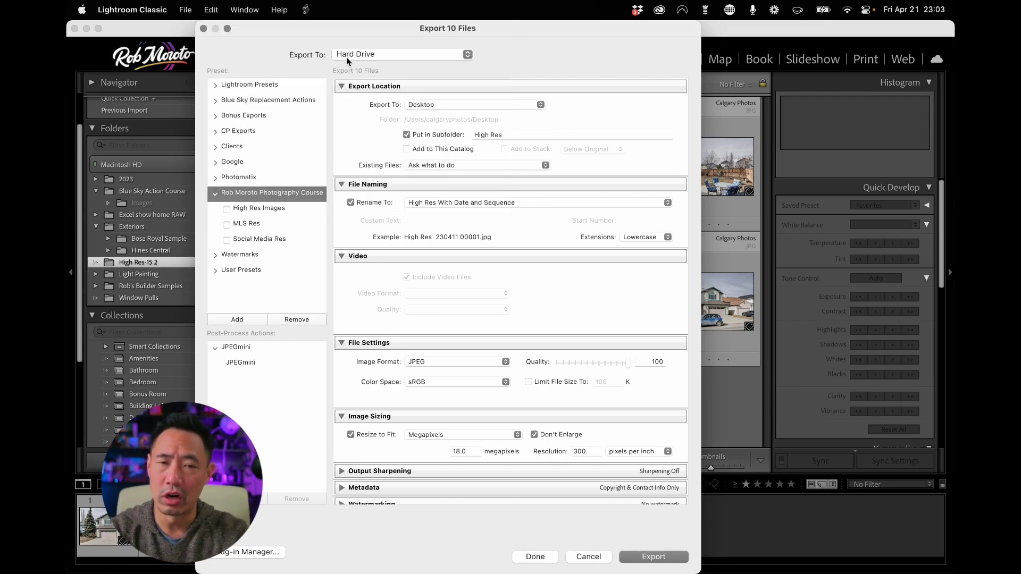
pyautogui.click(440, 106)
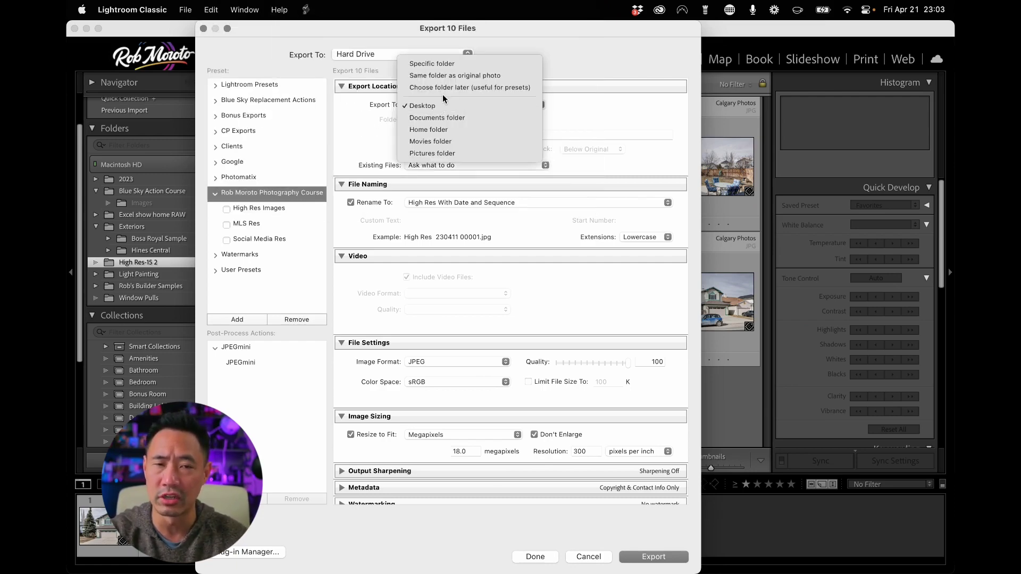
pyautogui.click(463, 81)
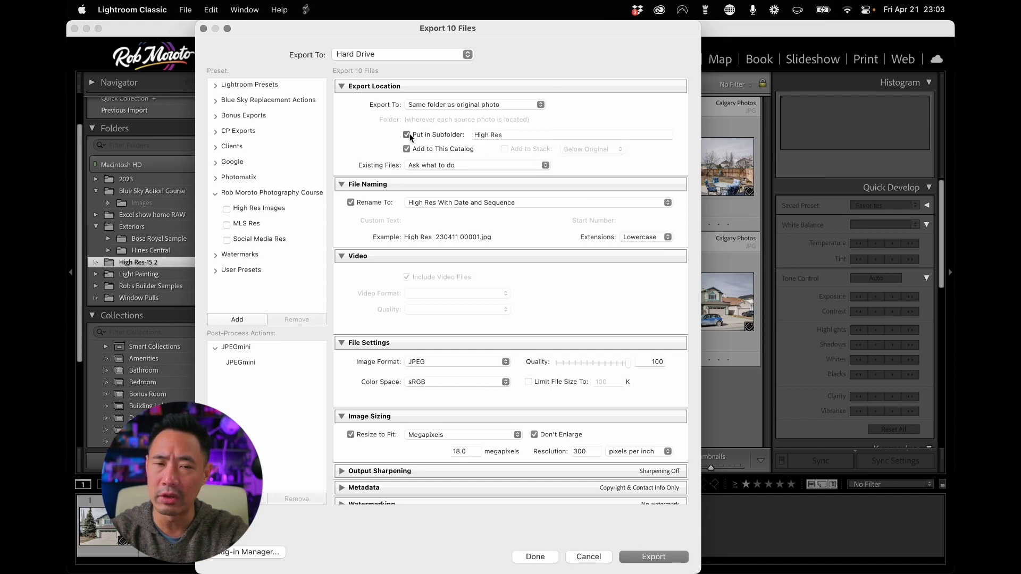
pyautogui.click(407, 135)
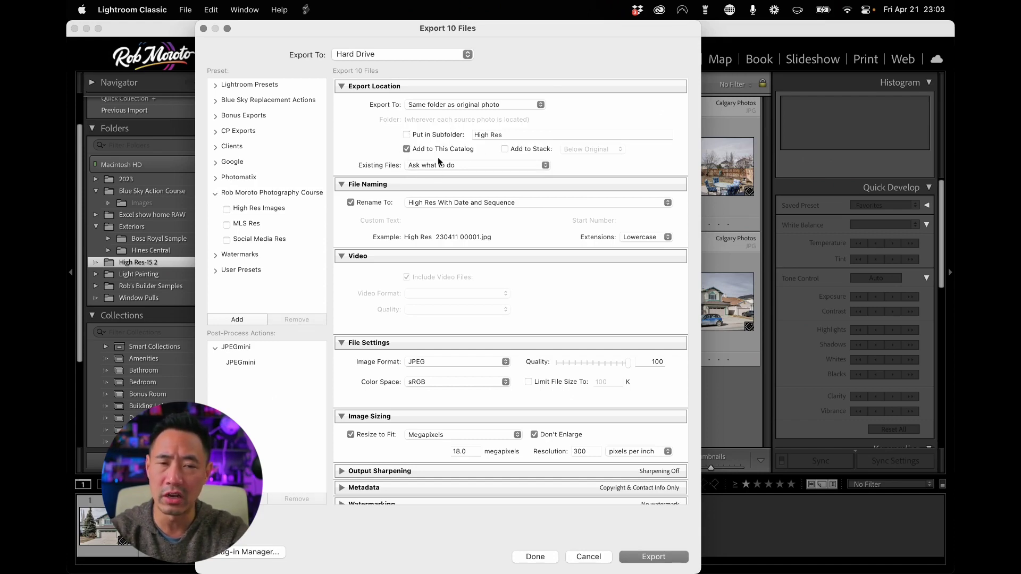
# Open the filename template for the export's renaming and clear its existing contents.
pyautogui.scroll(-2, 437, 212)
pyautogui.click(459, 182)
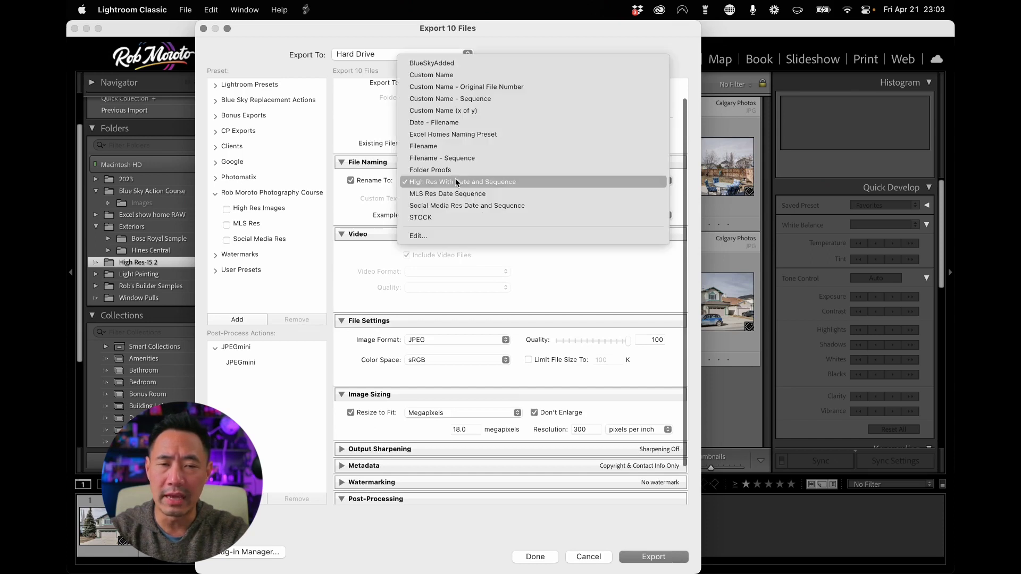
pyautogui.click(474, 238)
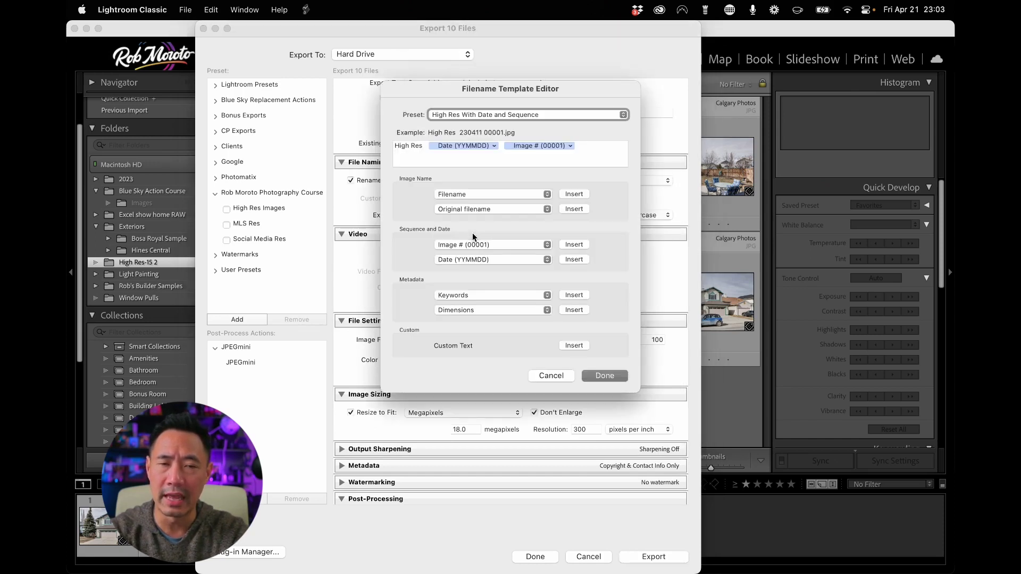
pyautogui.click(469, 154)
pyautogui.press('super+a')
pyautogui.press('BackSpace')
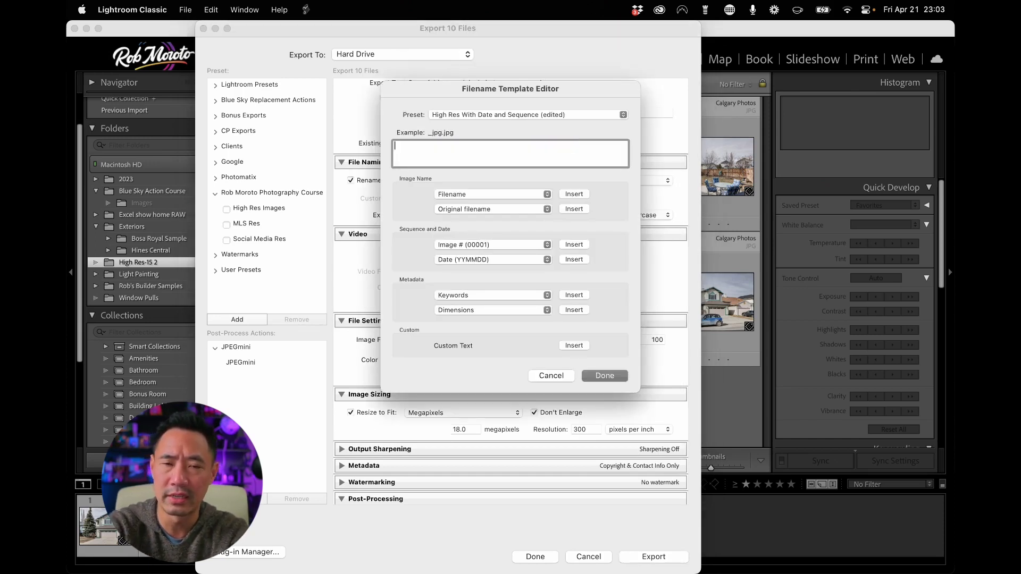
# Build the filename template from the Filename token followed by " Sky Replaced" and accept it.
pyautogui.click(575, 195)
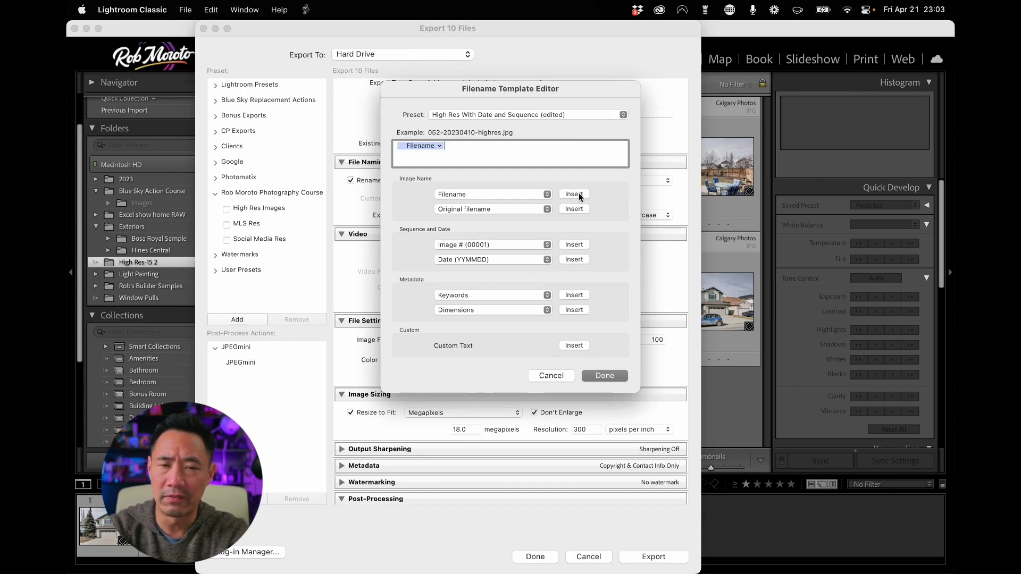
pyautogui.write('Sky Repoalce')
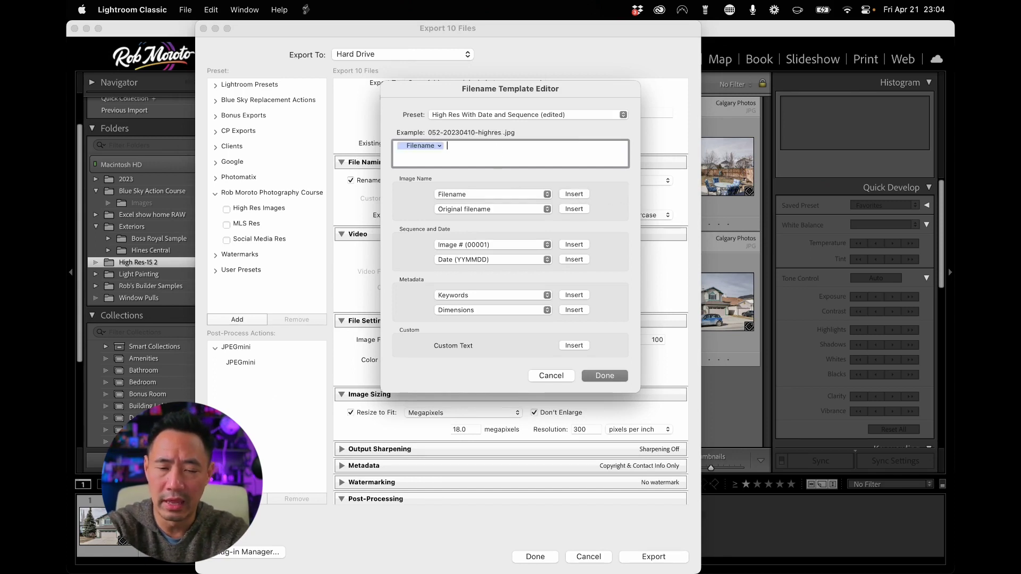
pyautogui.press('BackSpace')
pyautogui.press('BackSpace')
pyautogui.press('BackSpace')
pyautogui.press('BackSpace')
pyautogui.press('BackSpace')
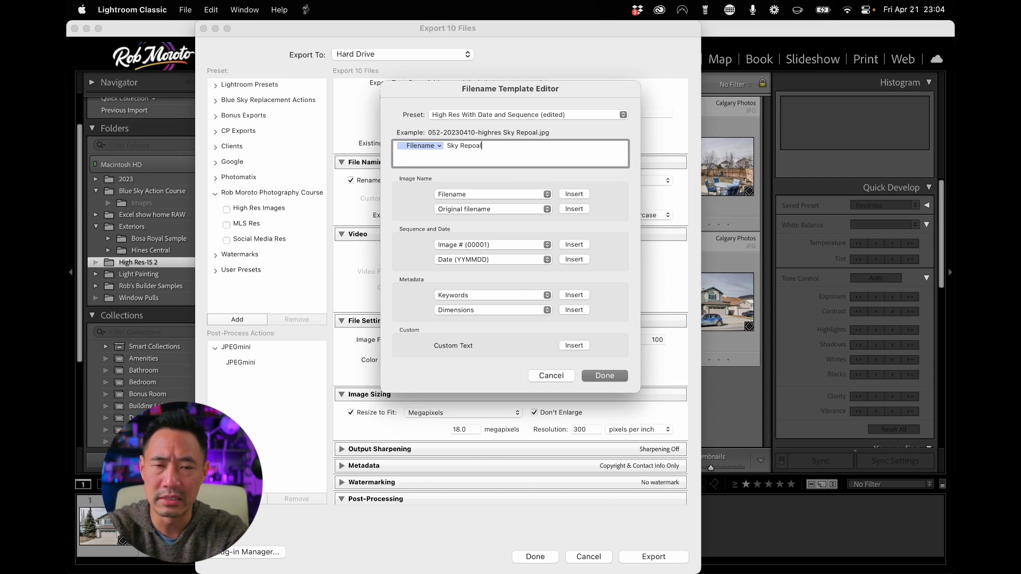
pyautogui.write('laced')
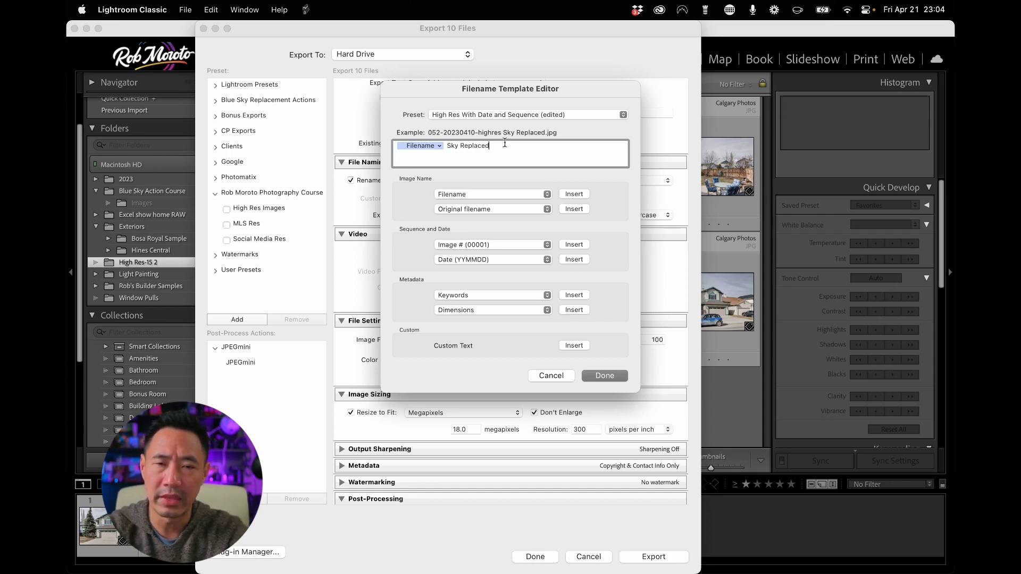
pyautogui.click(610, 378)
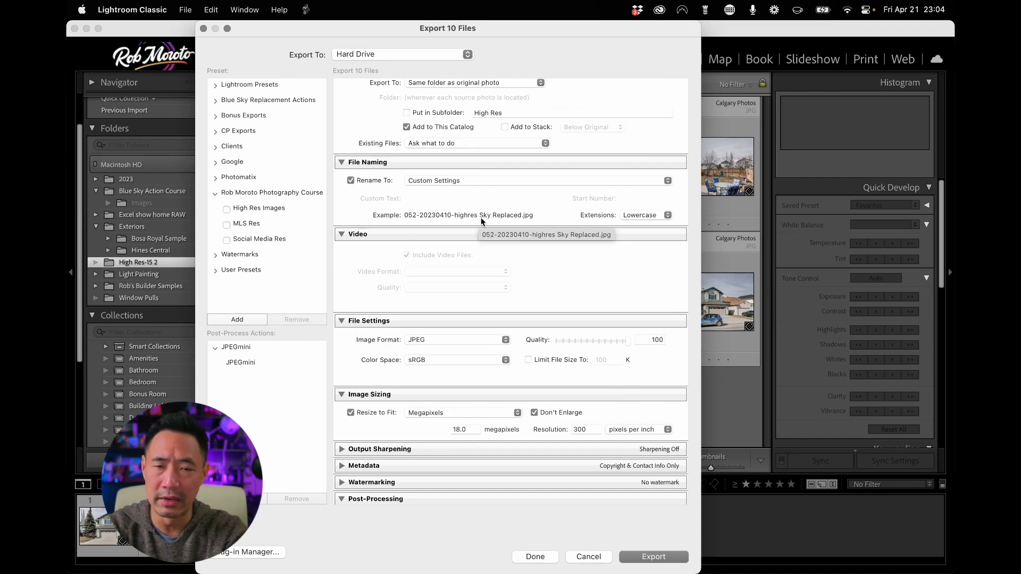
# Disable Resize to Fit in the export's image sizing settings and collapse that section.
pyautogui.scroll(-3, 581, 273)
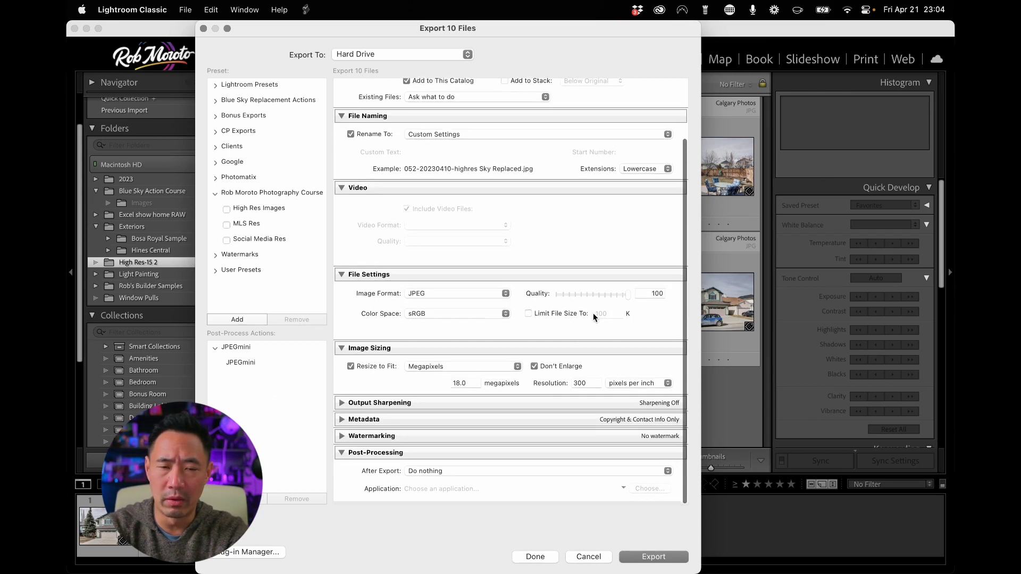
pyautogui.click(350, 369)
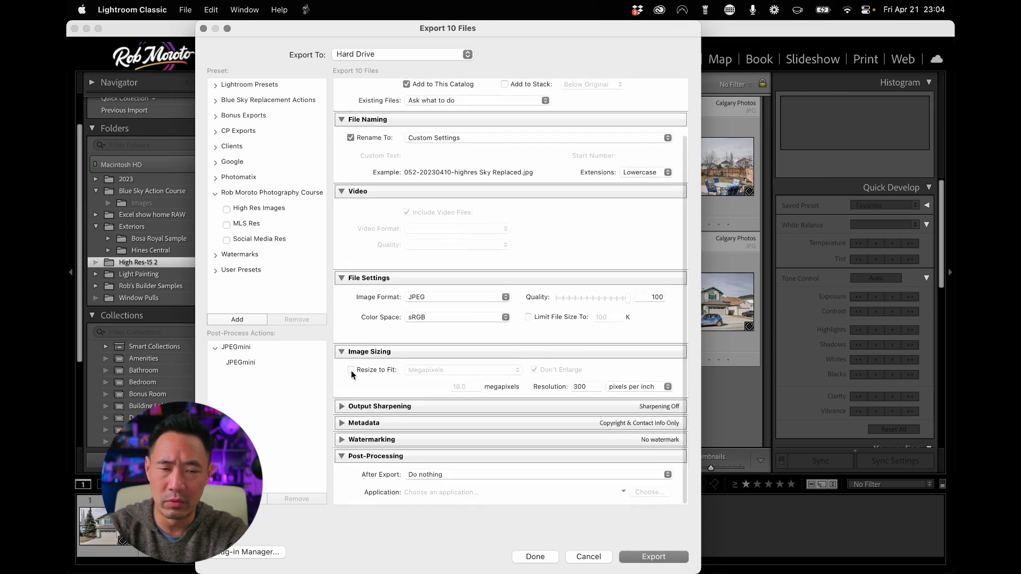
pyautogui.click(341, 351)
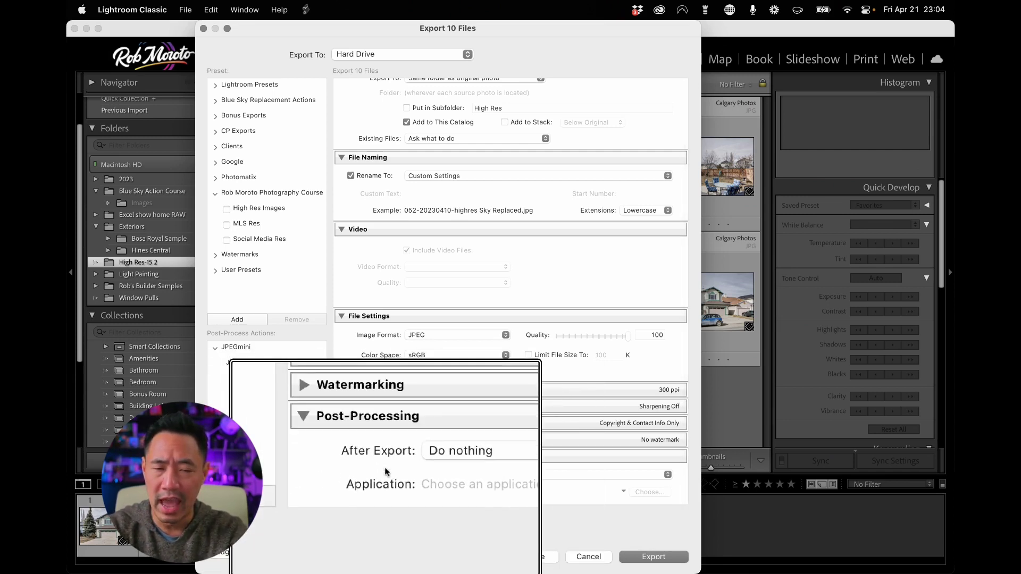
# Open Lightroom's Export Actions folder from the export's post-processing settings.
pyautogui.click(442, 475)
pyautogui.scroll(-2, 512, 486)
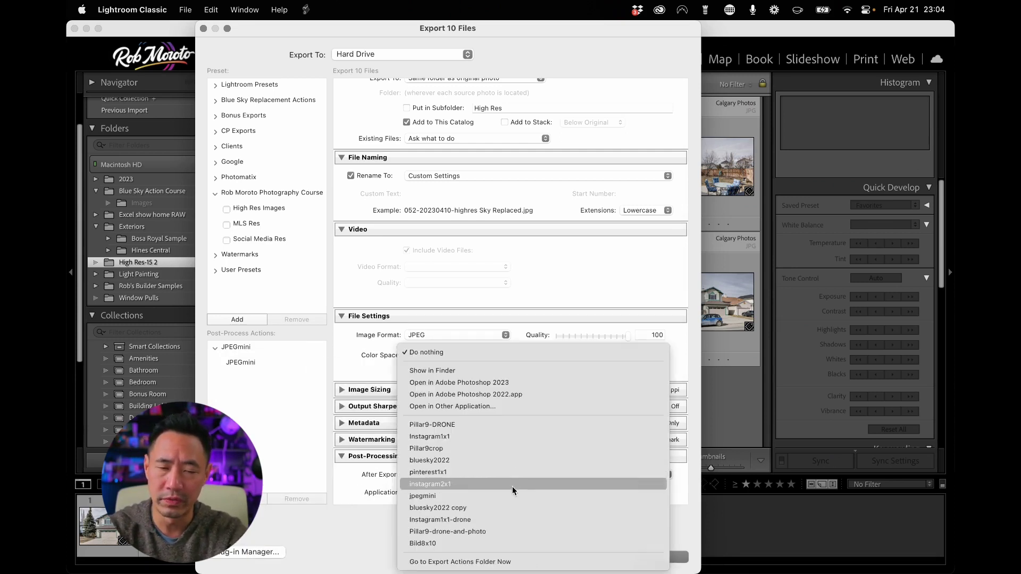
pyautogui.click(484, 562)
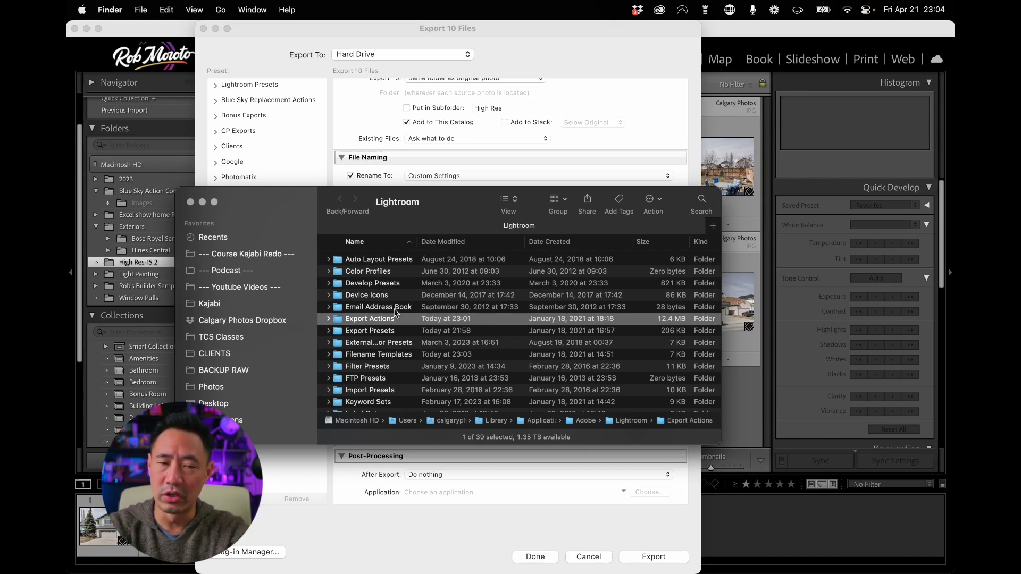
pyautogui.doubleClick(360, 324)
# Open the Desktop in a second Finder window and move the "auto sky replace" droplet into the Export Actions folder.
pyautogui.press('super+n')
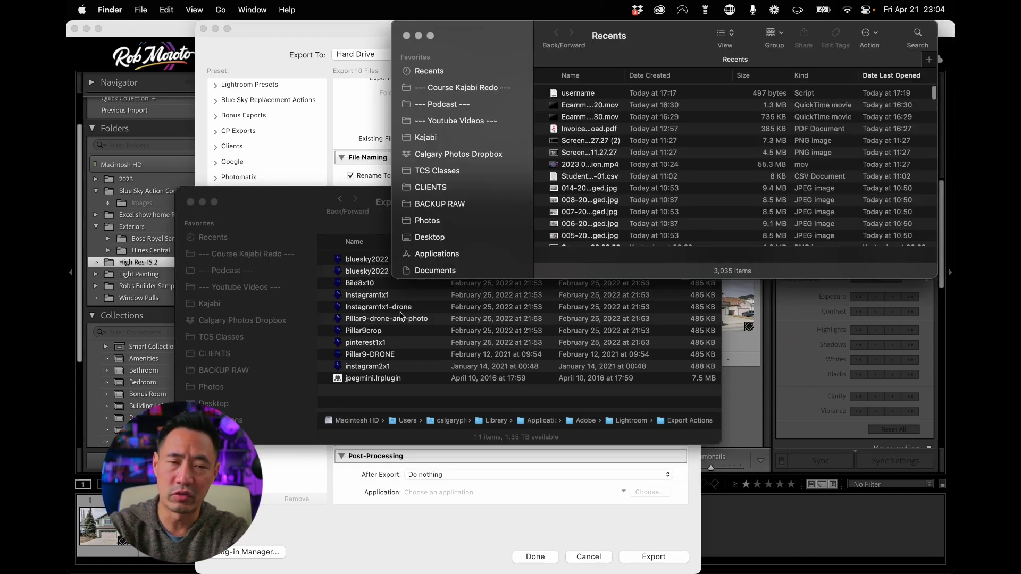
pyautogui.click(431, 240)
pyautogui.click(657, 141)
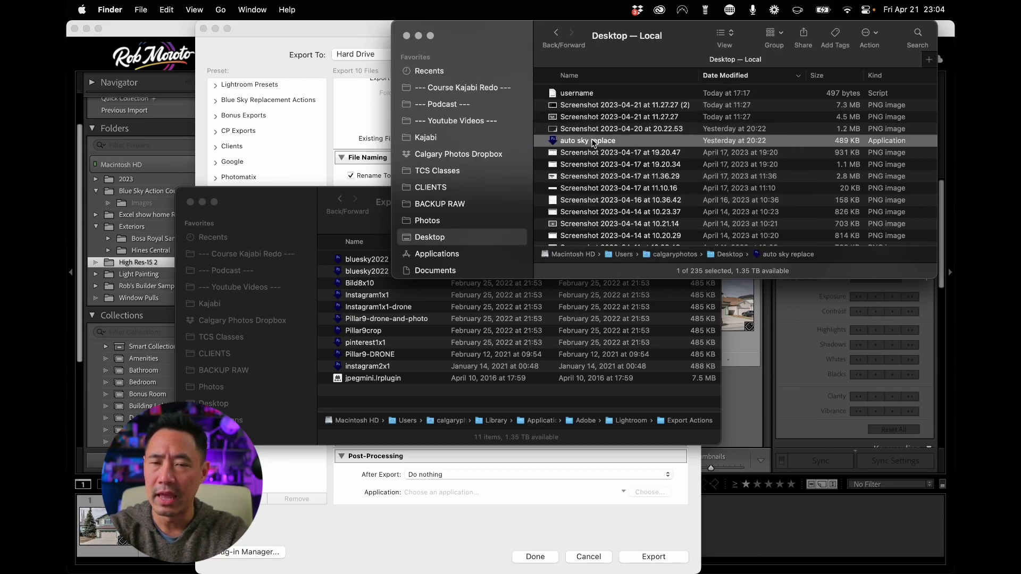
pyautogui.moveTo(593, 144); pyautogui.dragTo(436, 388)
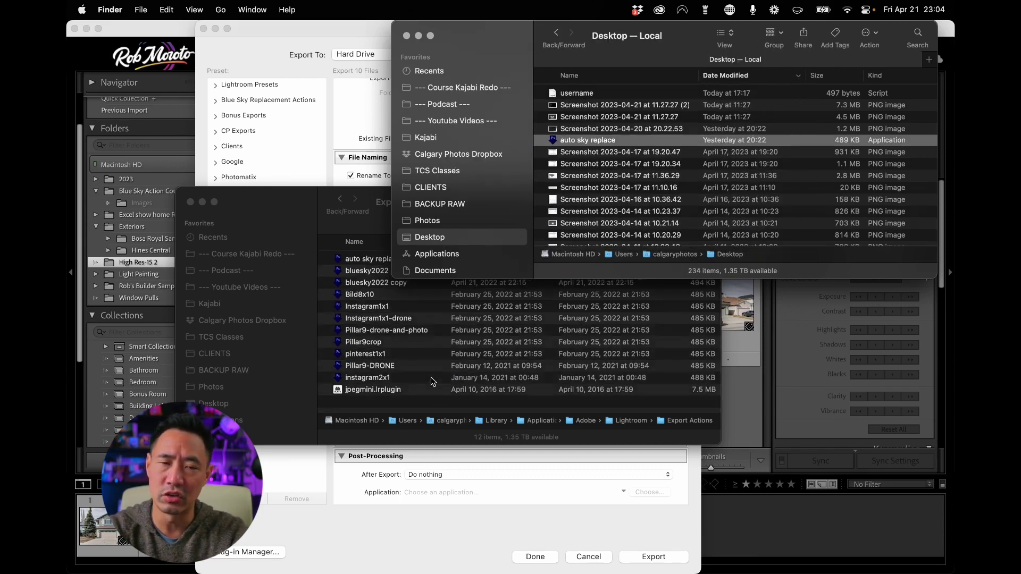
pyautogui.click(380, 213)
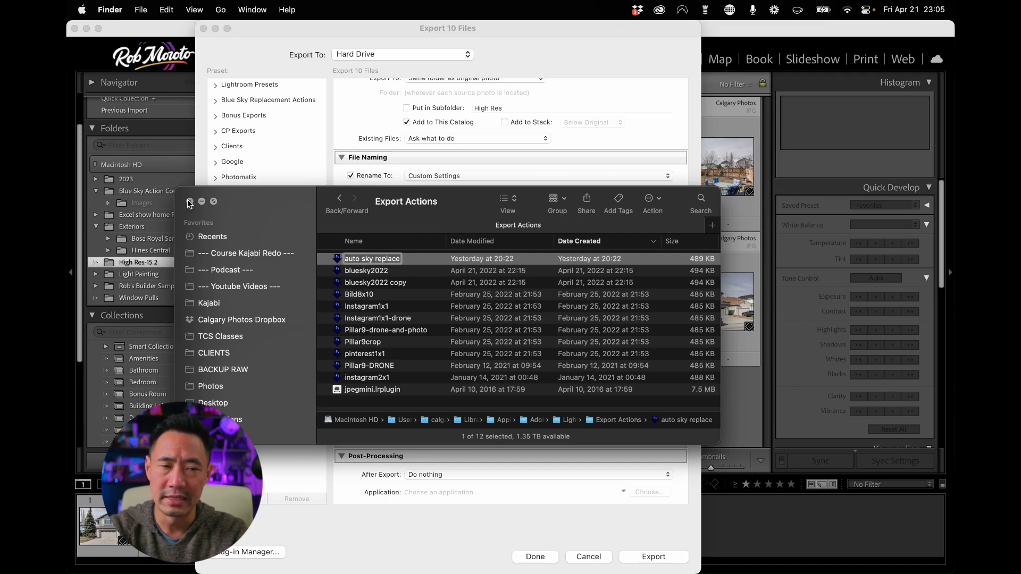
# Return to the export dialog and set its after-export action to auto sky replace.
pyautogui.click(189, 201)
pyautogui.click(539, 474)
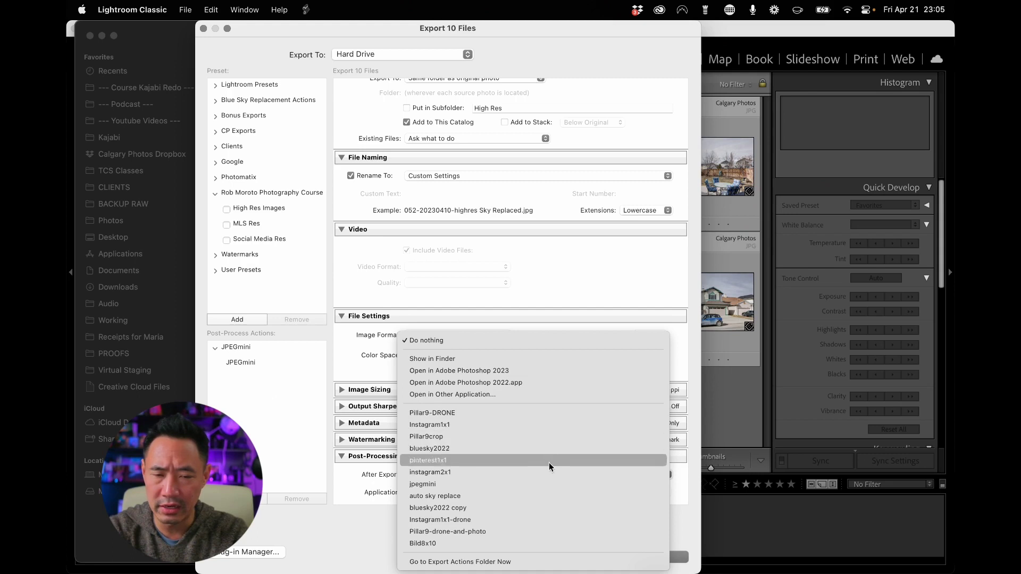
pyautogui.click(451, 496)
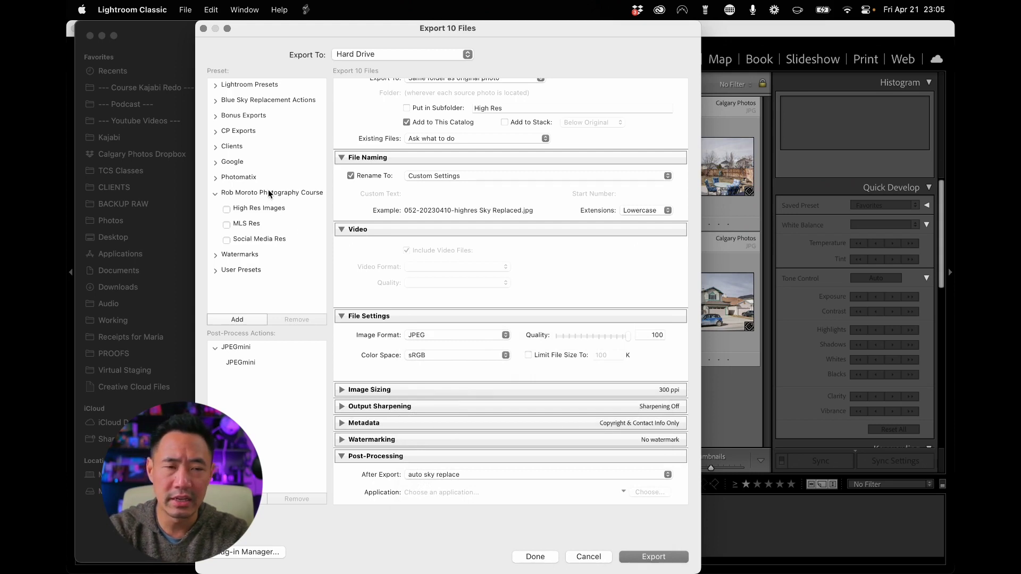
# Save the export settings as a preset named "Auto Blue Sky Replace" in the photography course folder and close the export dialog.
pyautogui.click(238, 317)
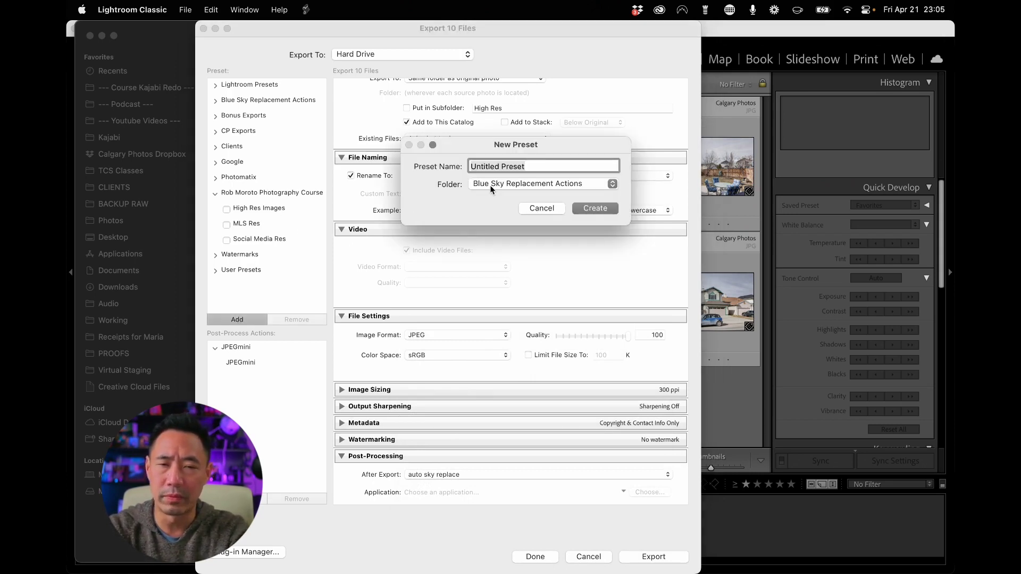
pyautogui.write('Auto Bl')
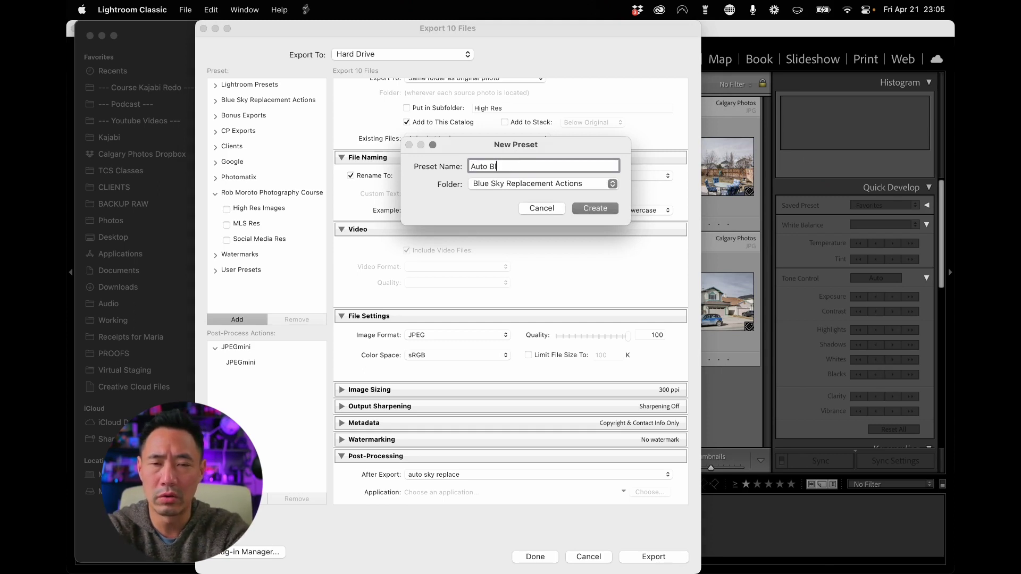
pyautogui.write('ue Sk')
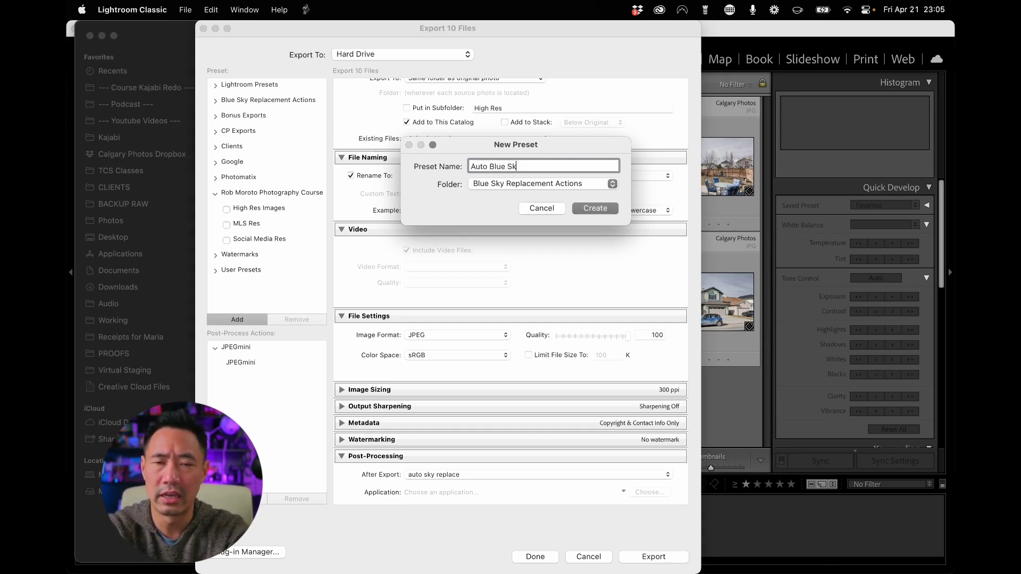
pyautogui.write('y Replace')
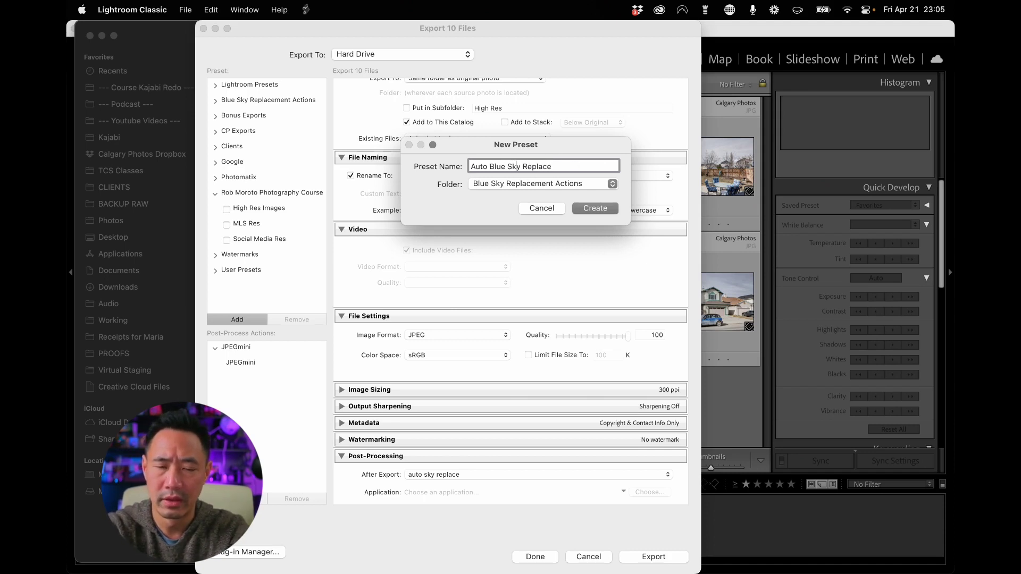
pyautogui.click(584, 209)
pyautogui.scroll(-4, 253, 266)
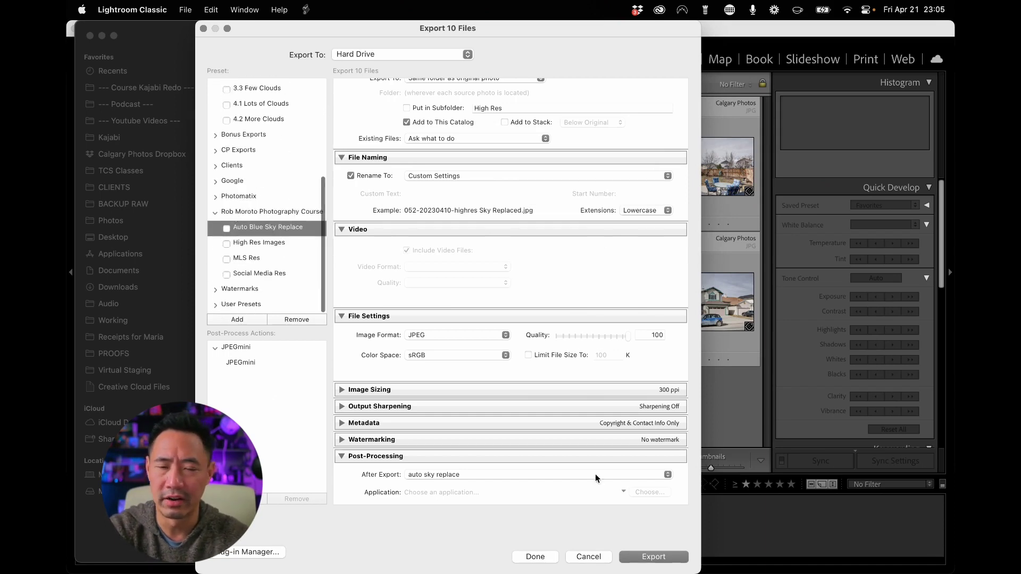
pyautogui.click(587, 558)
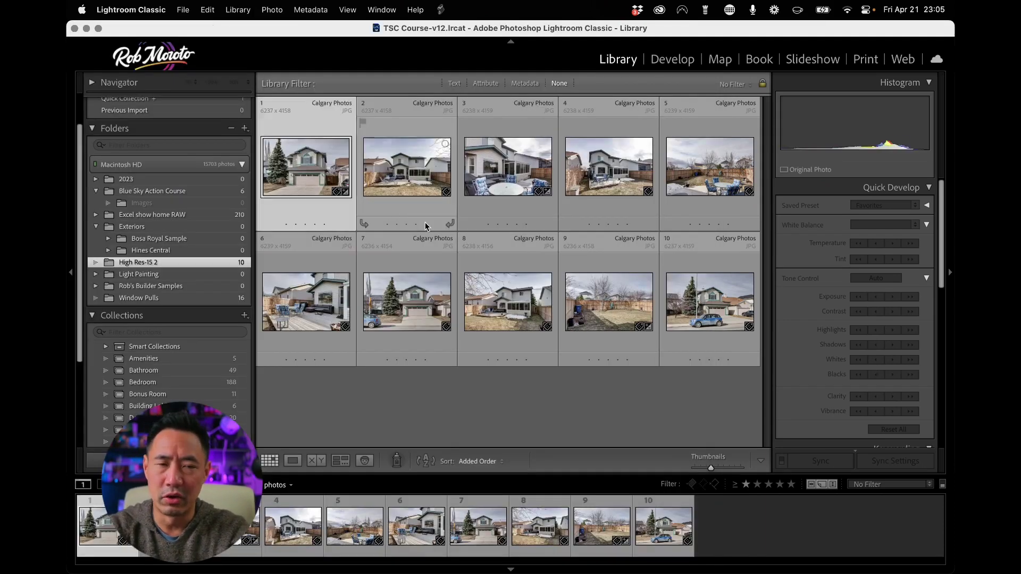
# Try to export all ten photos in the folder with the Auto Blue Sky Replace preset.
pyautogui.press('super+a')
pyautogui.rightClick(701, 308)
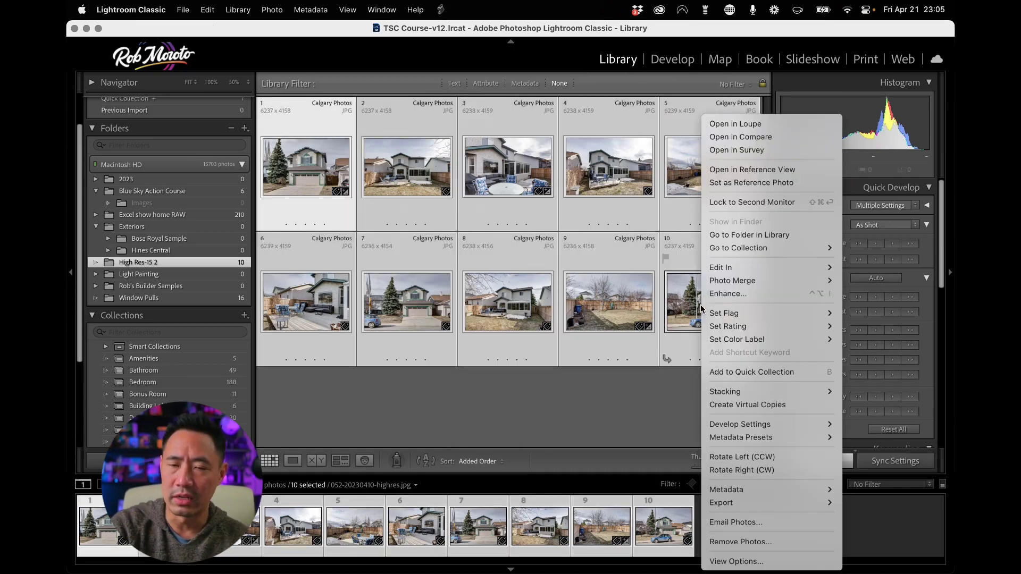
pyautogui.moveTo(730, 510)
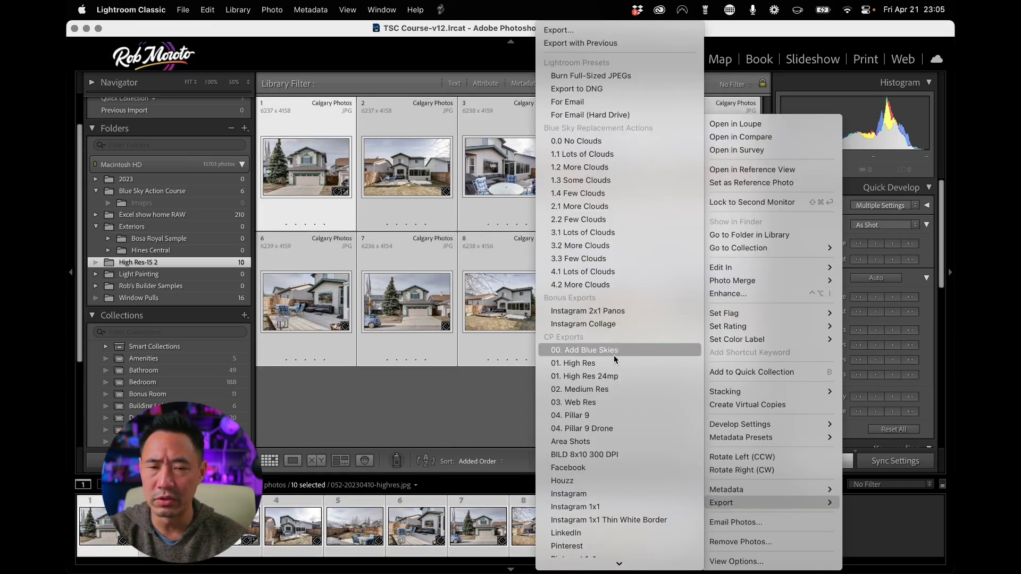
pyautogui.scroll(-10, 606, 346)
pyautogui.click(601, 339)
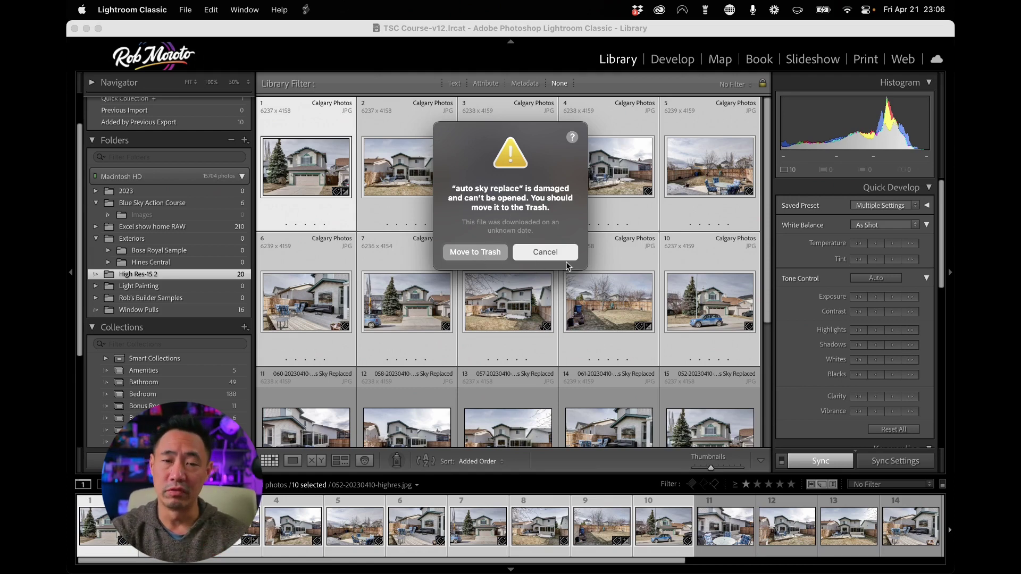
pyautogui.click(553, 251)
# Reopen the export dialog for the ten photos and go back to the Export Actions folder from its post-processing settings.
pyautogui.press('super+Tab')
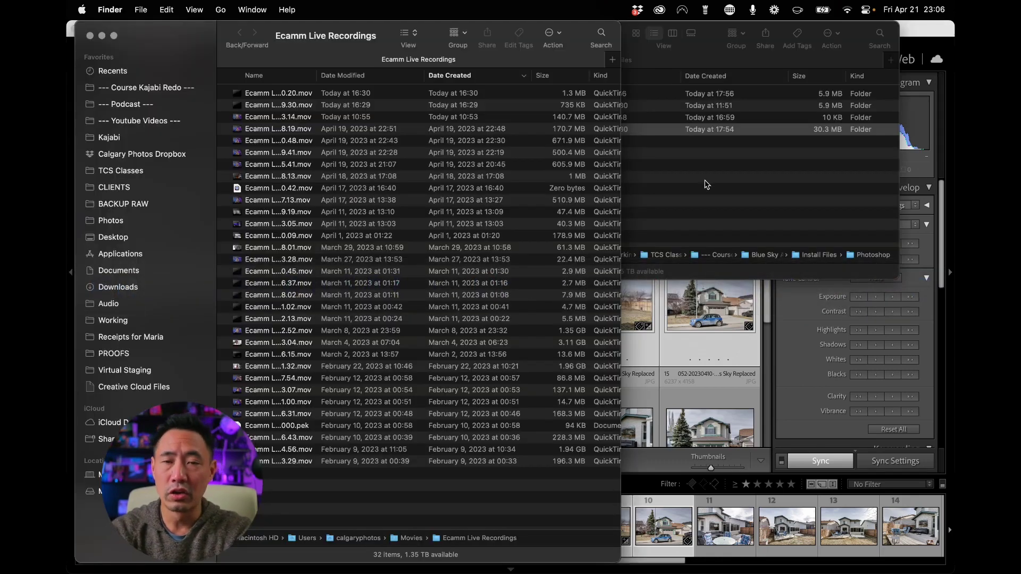
pyautogui.click(704, 180)
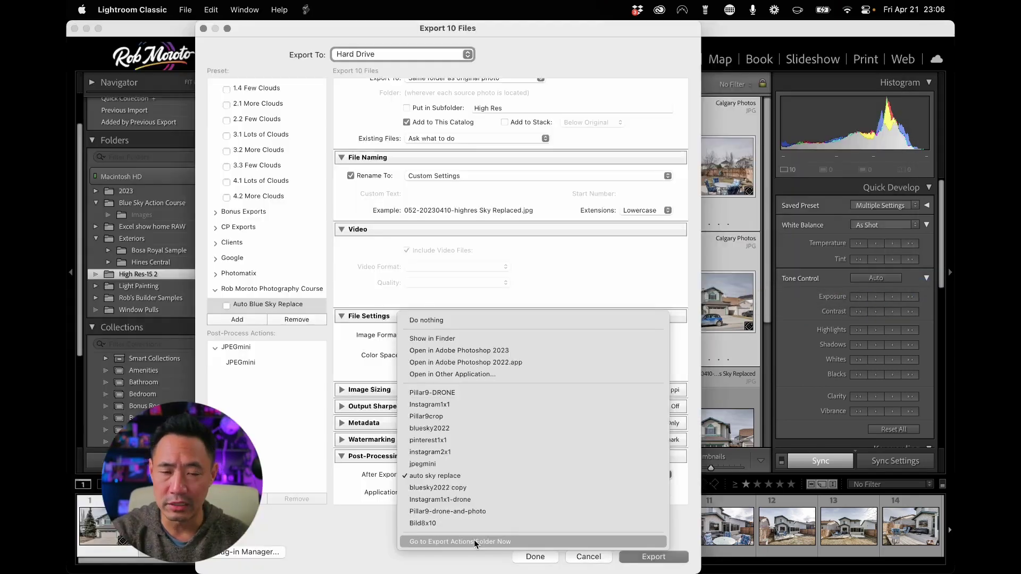
pyautogui.click(425, 548)
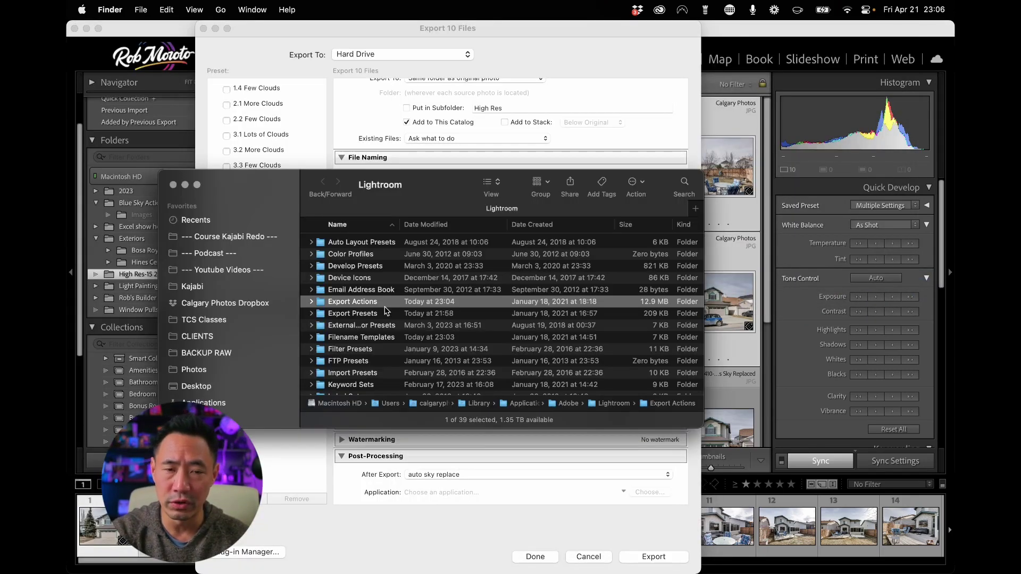
pyautogui.doubleClick(346, 302)
# Open the auto sky replace droplet directly from the Export Actions folder, allow it despite the security warning, and quit it.
pyautogui.click(351, 243)
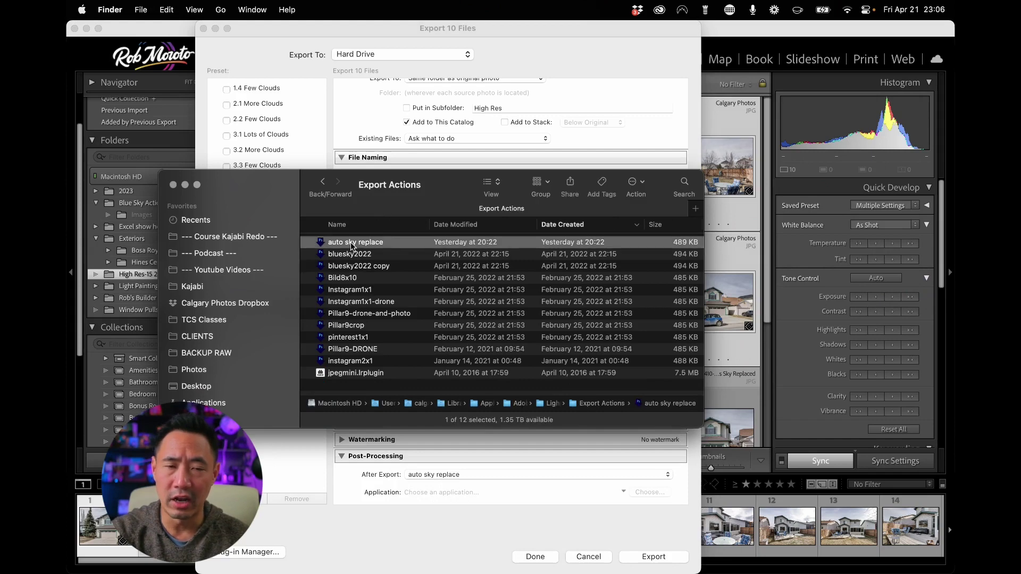
pyautogui.rightClick(351, 243)
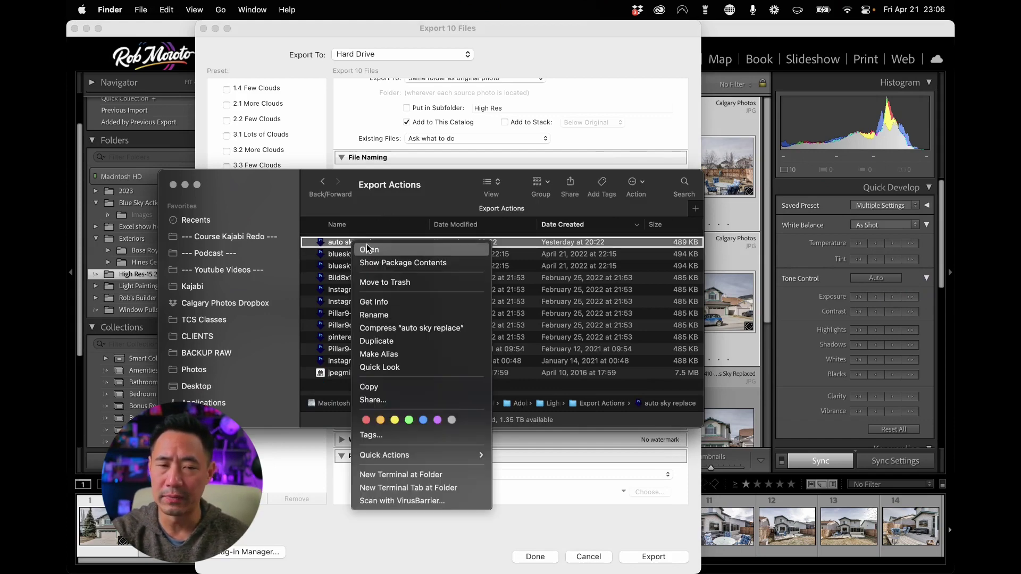
pyautogui.click(374, 252)
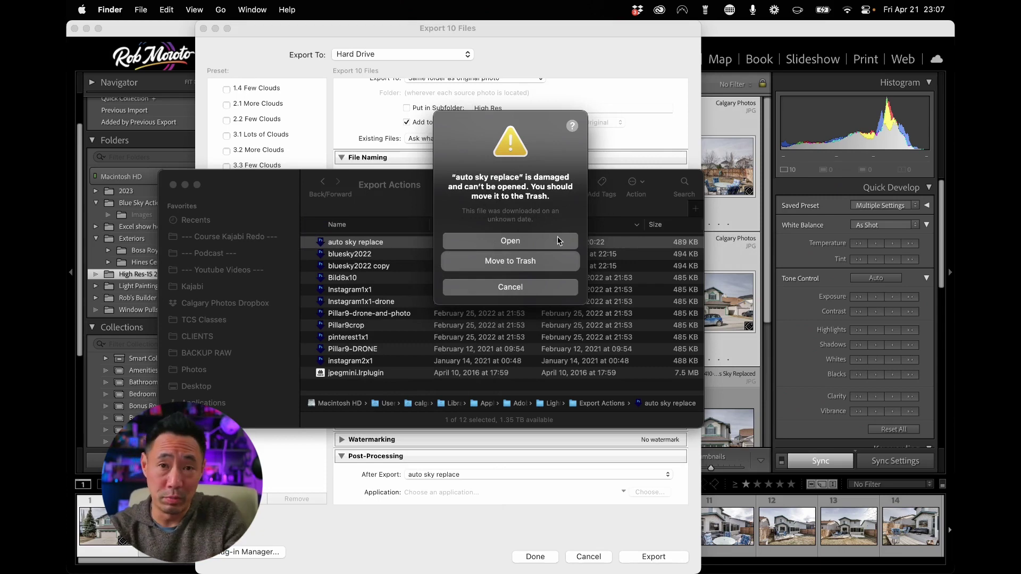
pyautogui.click(535, 244)
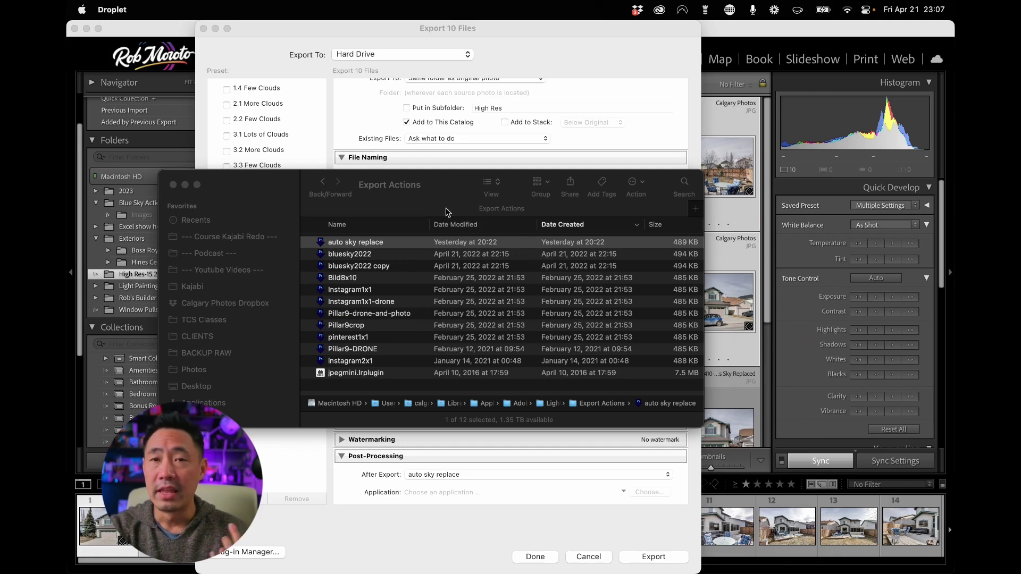
pyautogui.click(114, 10)
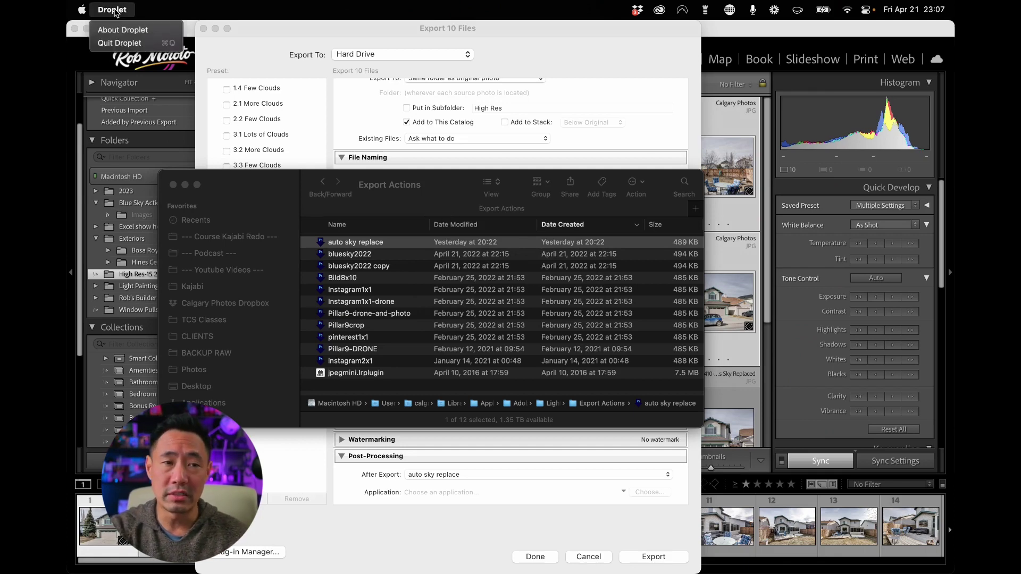
pyautogui.click(109, 44)
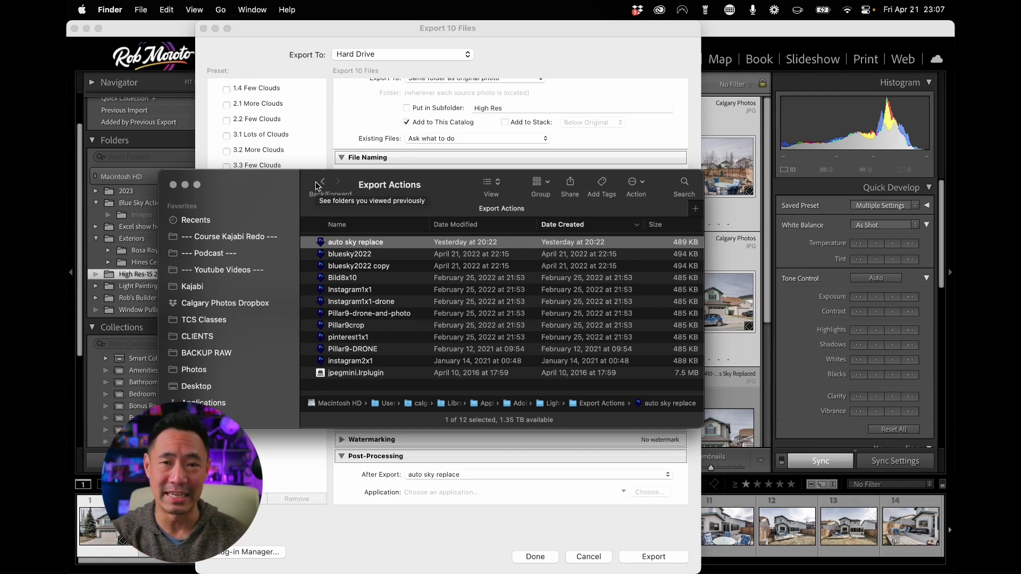
# Cancel the export dialog and delete the ten exported "Sky Replaced" copies from disk.
pyautogui.click(719, 129)
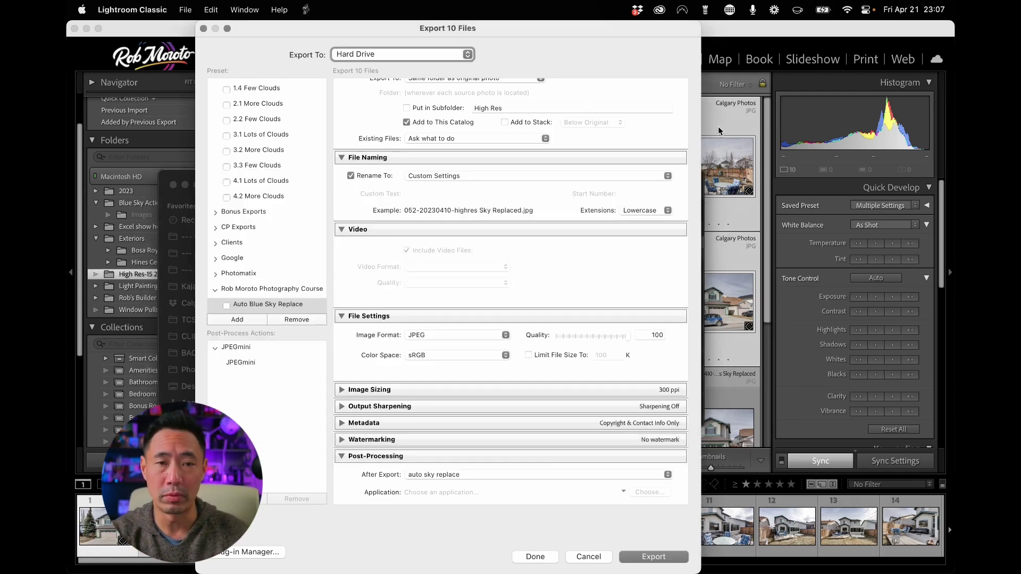
pyautogui.click(590, 558)
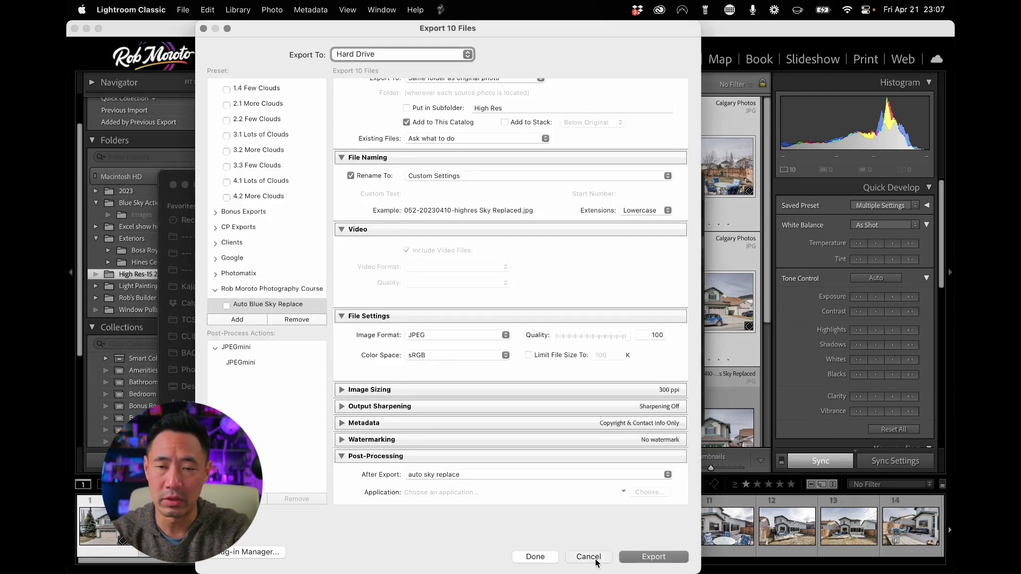
pyautogui.scroll(-5, 300, 256)
pyautogui.click(299, 256)
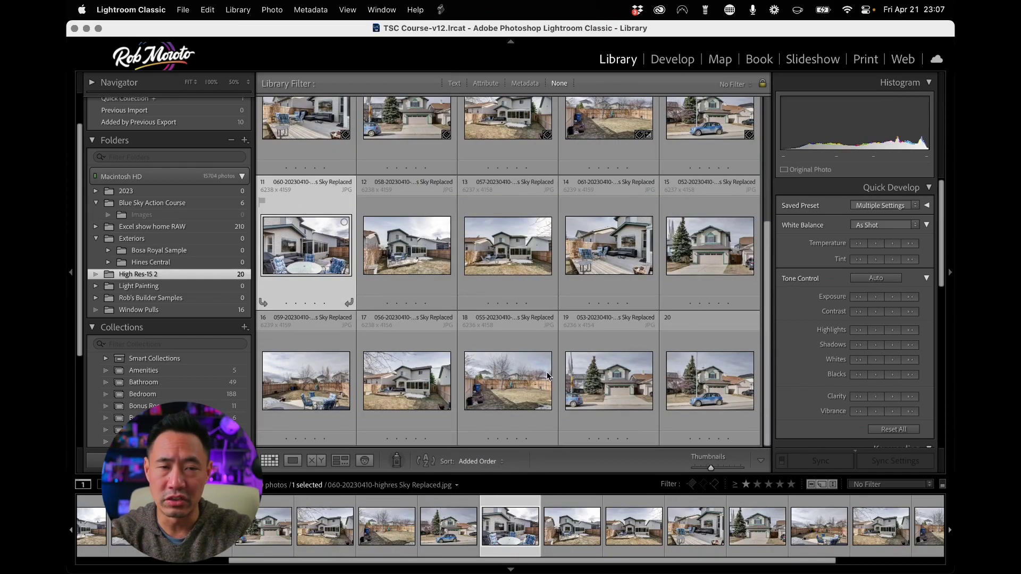
pyautogui.keyDown('shift'); pyautogui.click(701, 401); pyautogui.keyUp('shift')
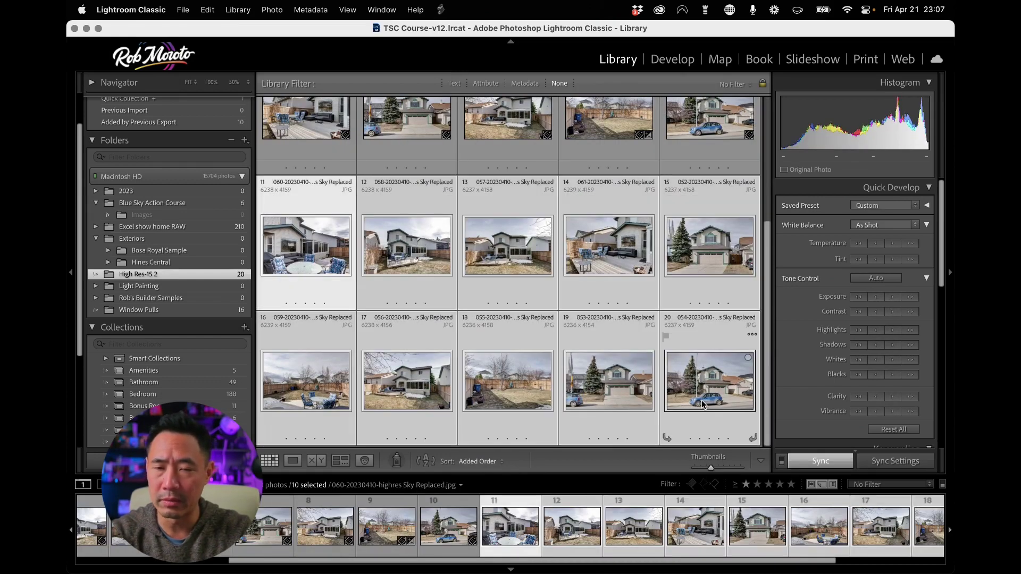
pyautogui.press('x')
pyautogui.press('super+BackSpace')
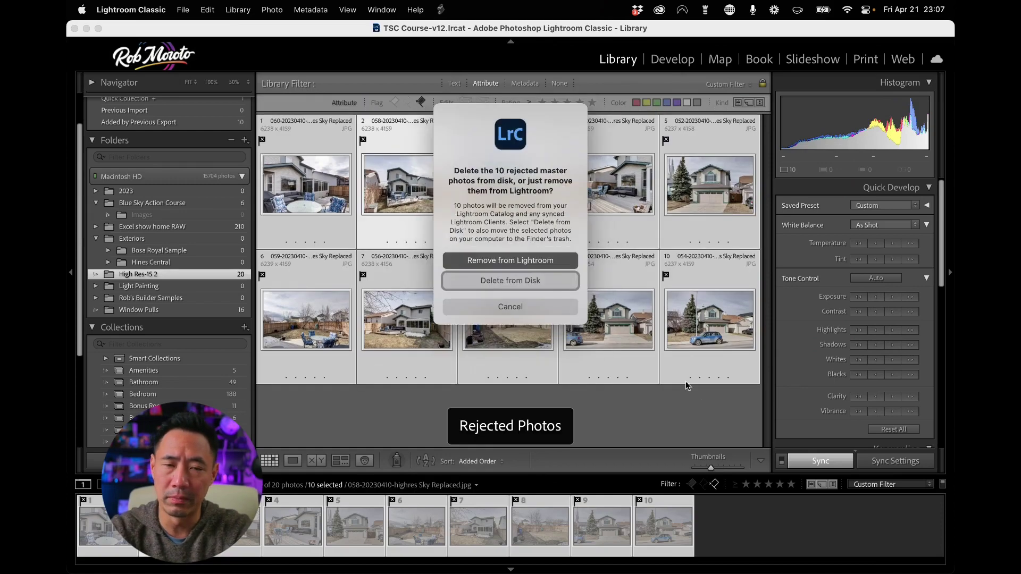
pyautogui.click(524, 282)
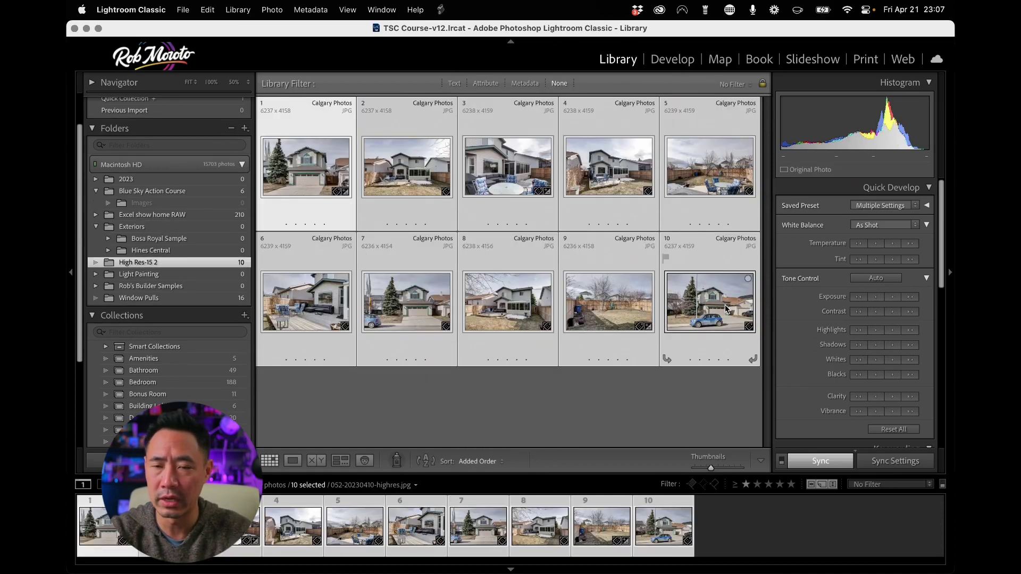
# Export the ten original photos with the Auto Blue Sky Replace preset.
pyautogui.rightClick(725, 305)
pyautogui.moveTo(781, 502)
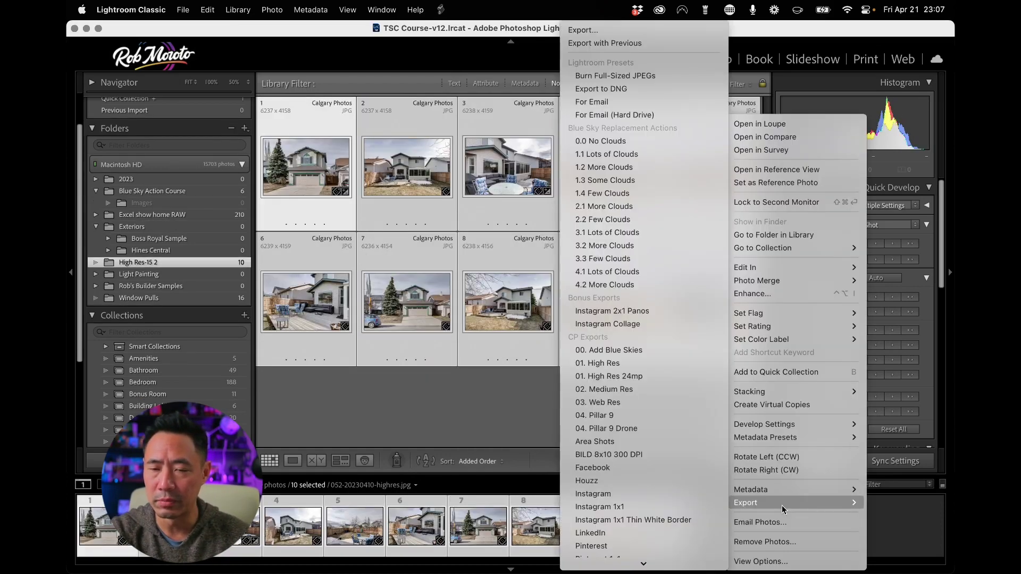
pyautogui.scroll(-10, 629, 444)
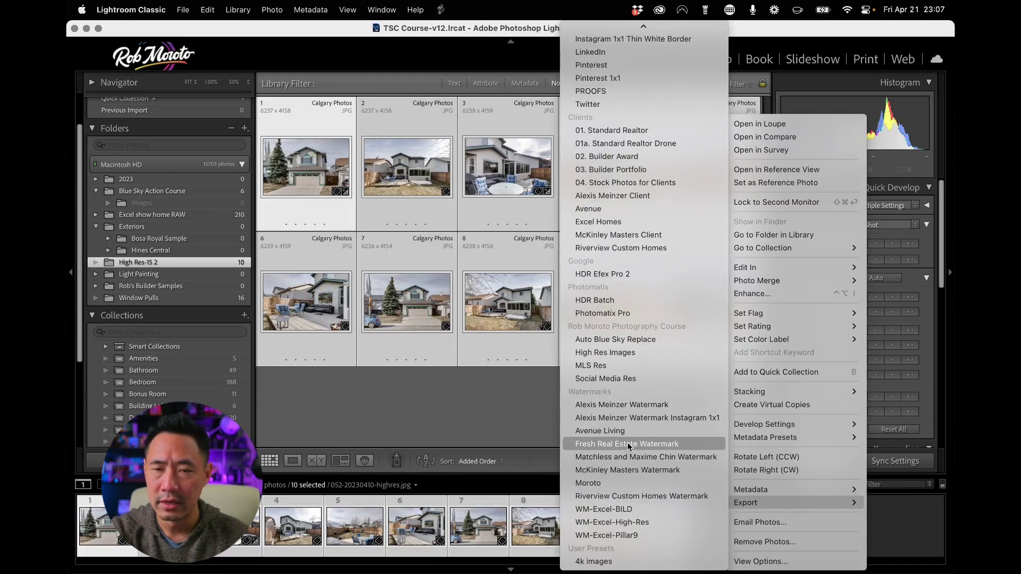
pyautogui.click(635, 340)
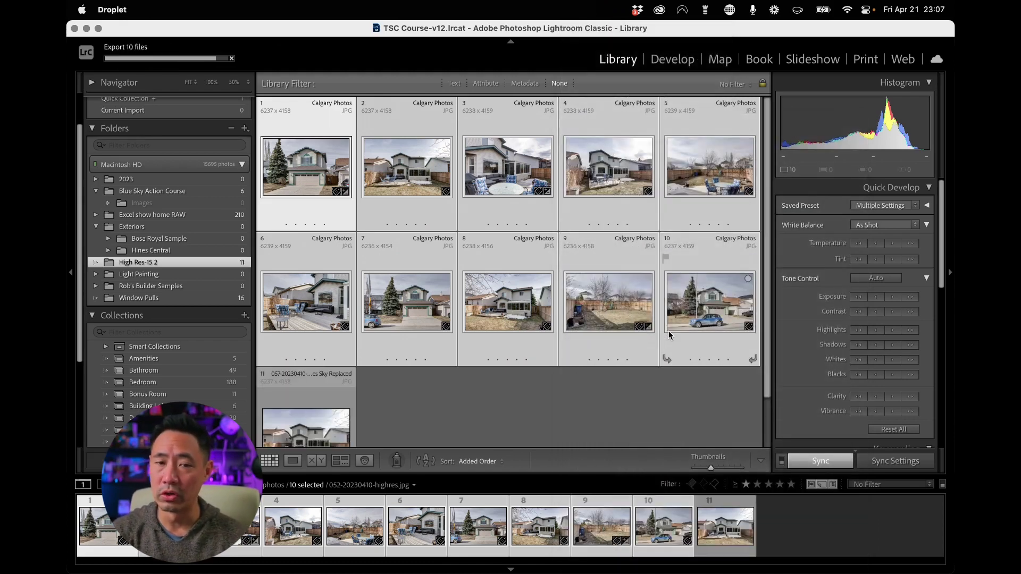
# Compare the exported "Sky Replaced" copies with the ten original photos in the thumbnail grid.
pyautogui.scroll(-2, 668, 331)
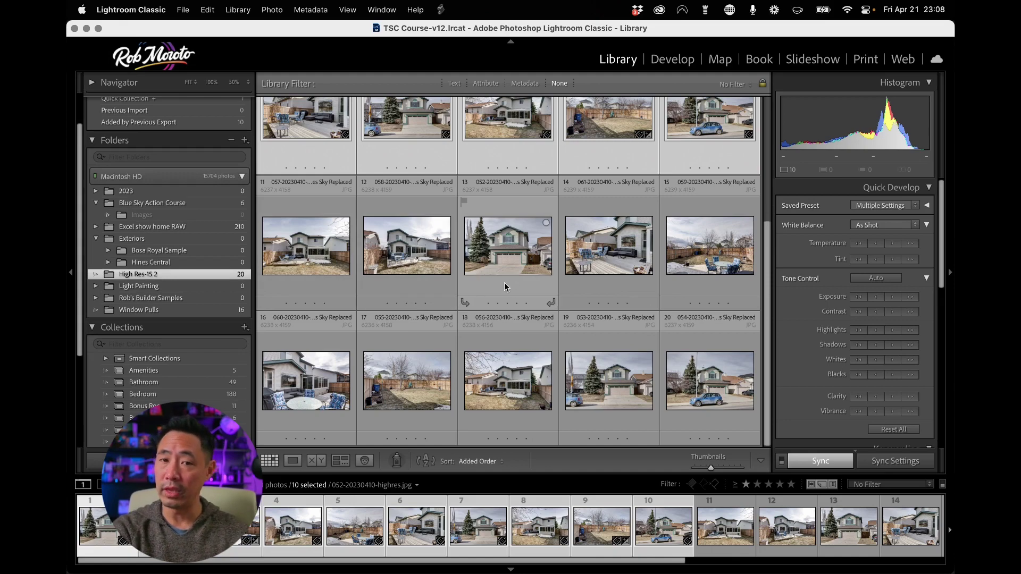
pyautogui.scroll(4, 505, 287)
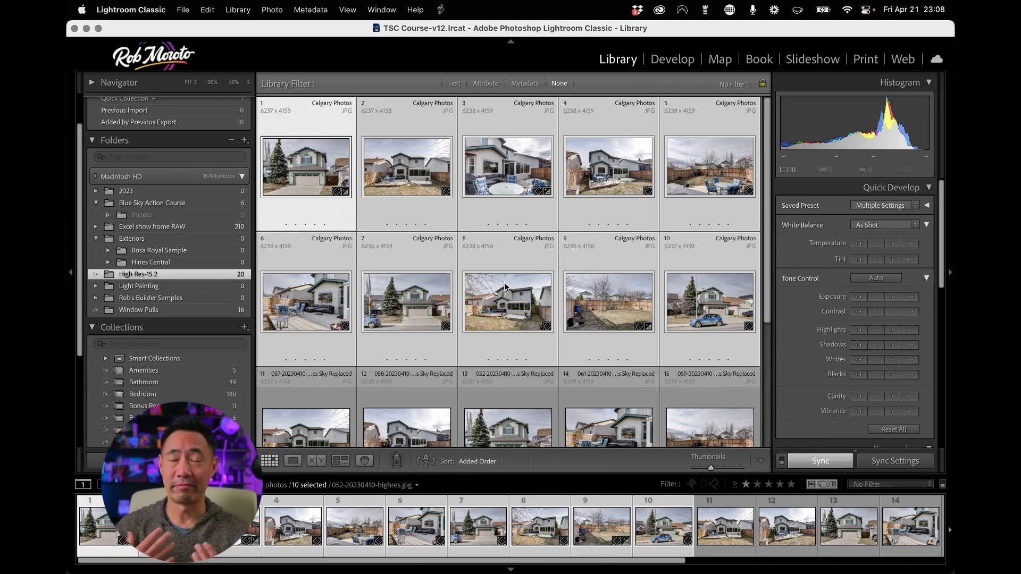
pyautogui.scroll(-3, 548, 285)
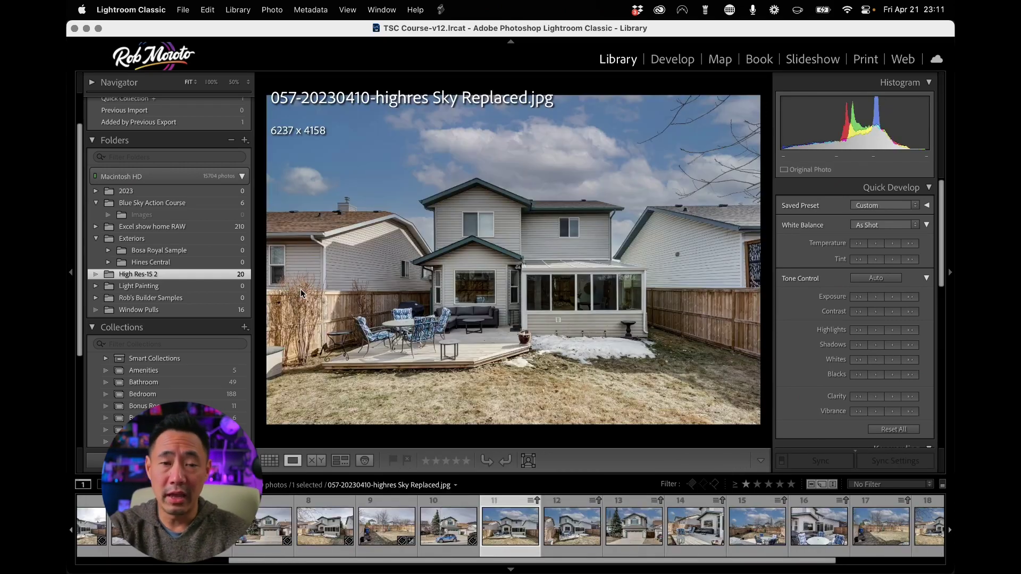
# Go through the ten "Sky Replaced" copies one by one in the enlarged view to check their skies.
pyautogui.press('Right')
pyautogui.press('Right')
pyautogui.press('Right')
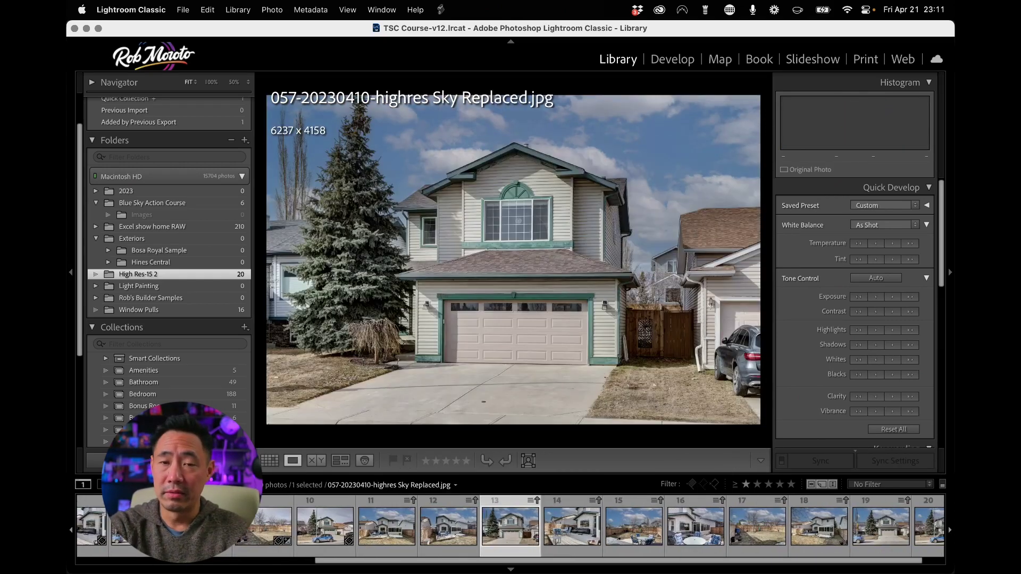
pyautogui.press('Right')
pyautogui.press('Right')
pyautogui.press('Right')
pyautogui.press('Left')
pyautogui.press('Left')
pyautogui.press('Left')
pyautogui.press('Left')
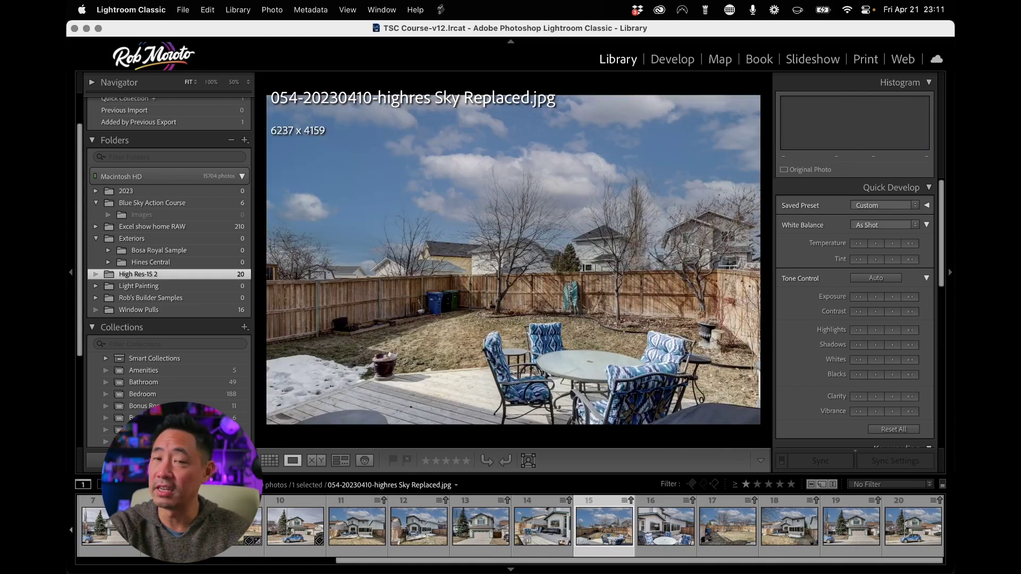
pyautogui.press('Right')
pyautogui.press('Right')
pyautogui.press('Right')
pyautogui.press('Right')
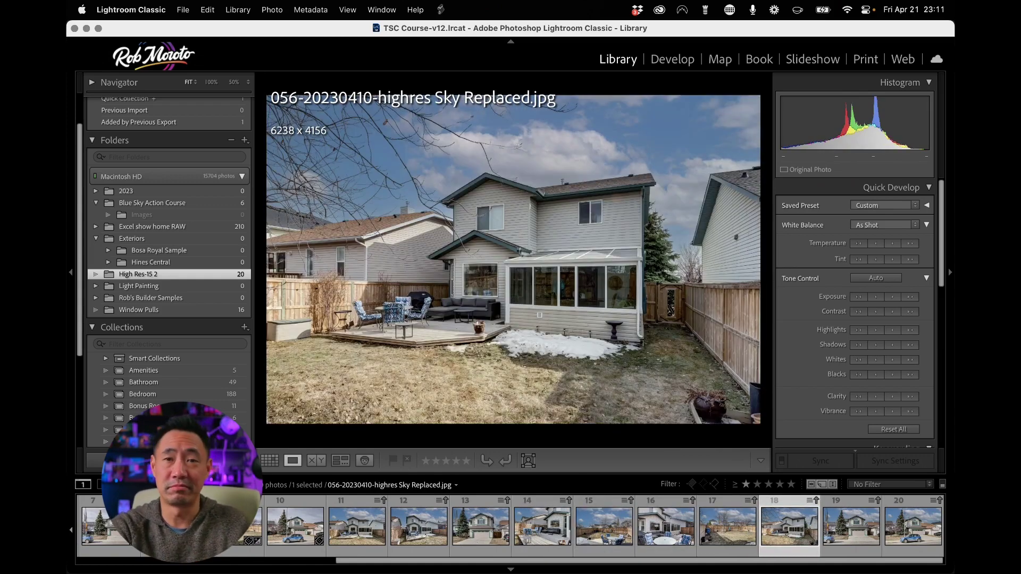
pyautogui.press('Right')
pyautogui.press('Right')
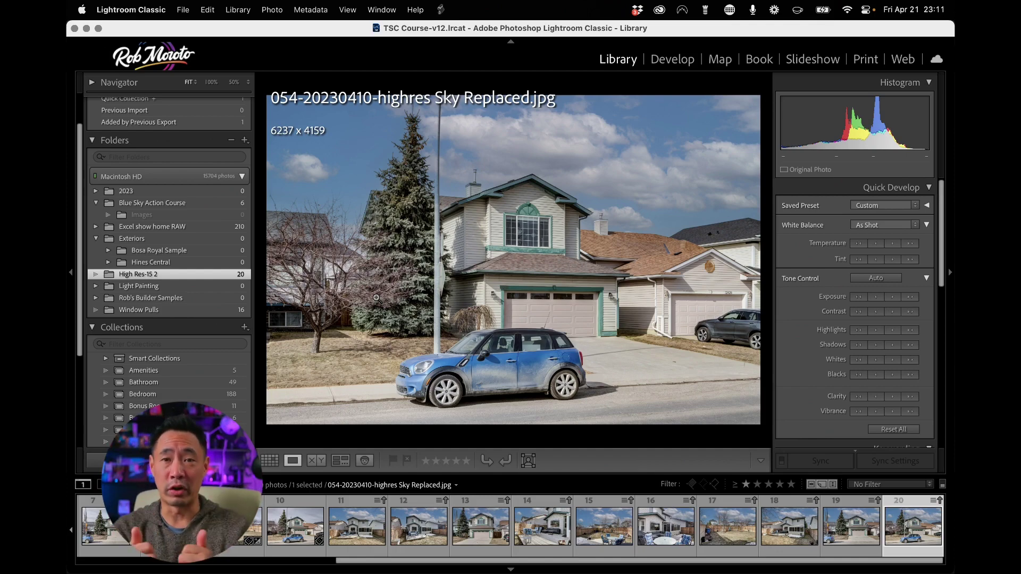
# Return to the thumbnail grid and select the ten original photos.
pyautogui.press('g')
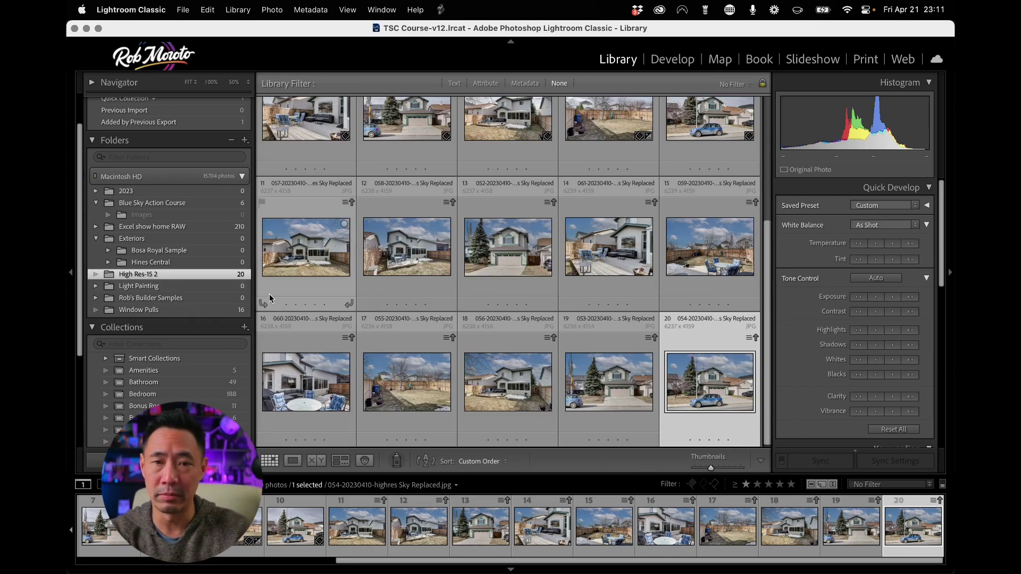
pyautogui.scroll(3, 502, 282)
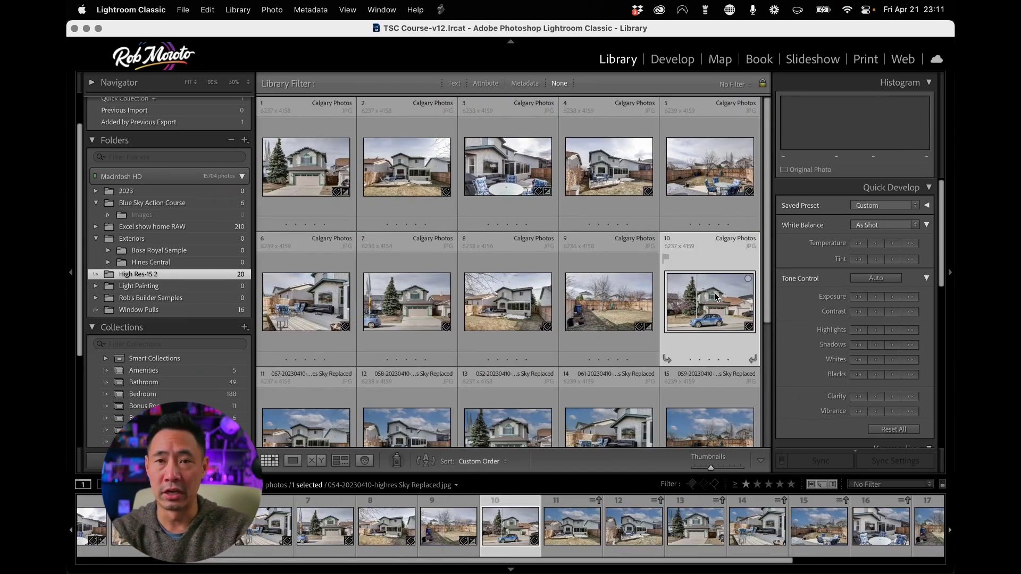
pyautogui.keyDown('shift'); pyautogui.click(329, 172); pyautogui.keyUp('shift')
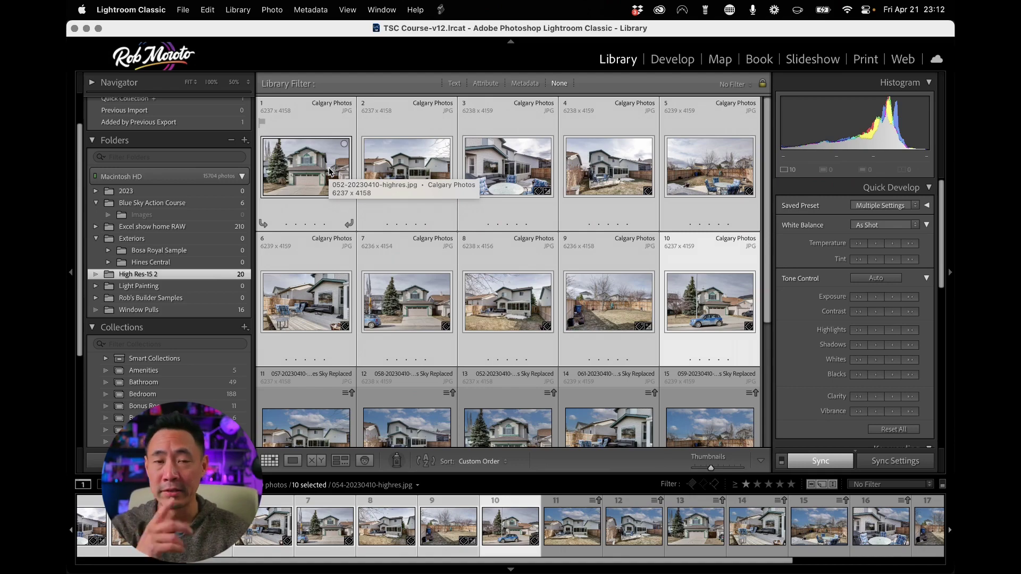
pyautogui.scroll(-3, 423, 342)
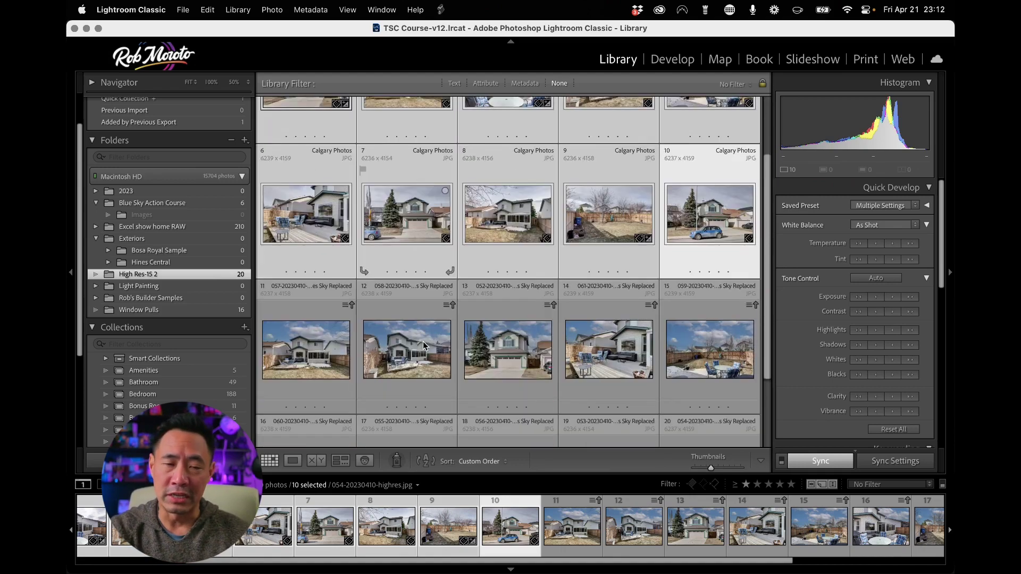
# Enlarge the "Sky Replaced" copy of photo 057 and compare the clouds in the neighbouring backyard and front-facade copies.
pyautogui.click(313, 359)
pyautogui.doubleClick(313, 359)
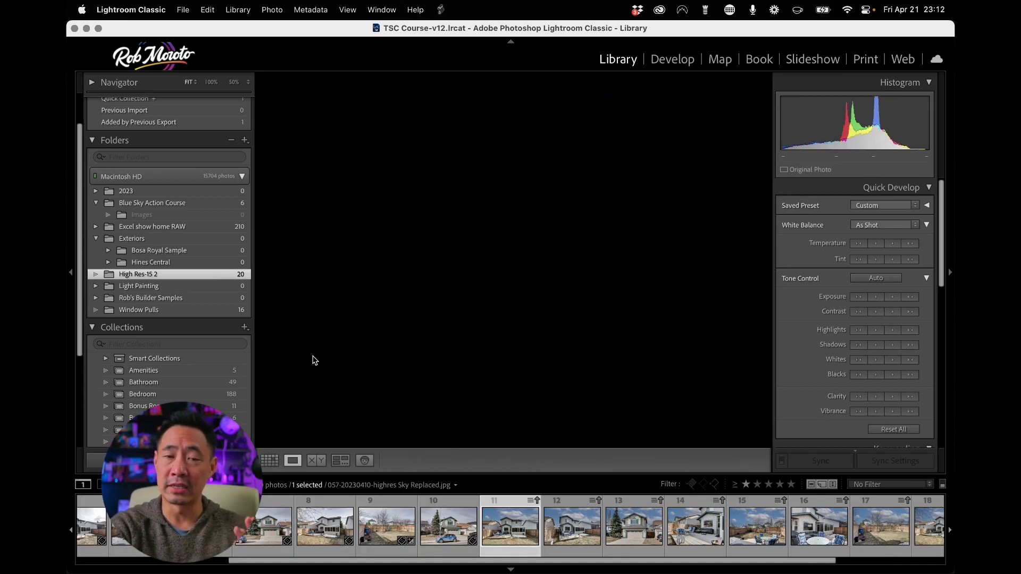
pyautogui.press('Right')
pyautogui.press('Right')
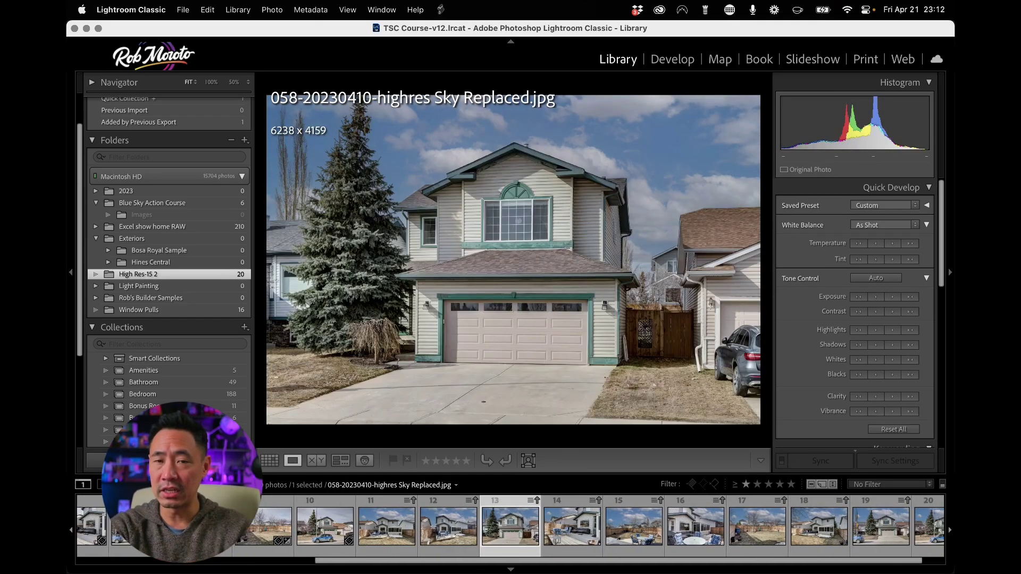
pyautogui.press('Left')
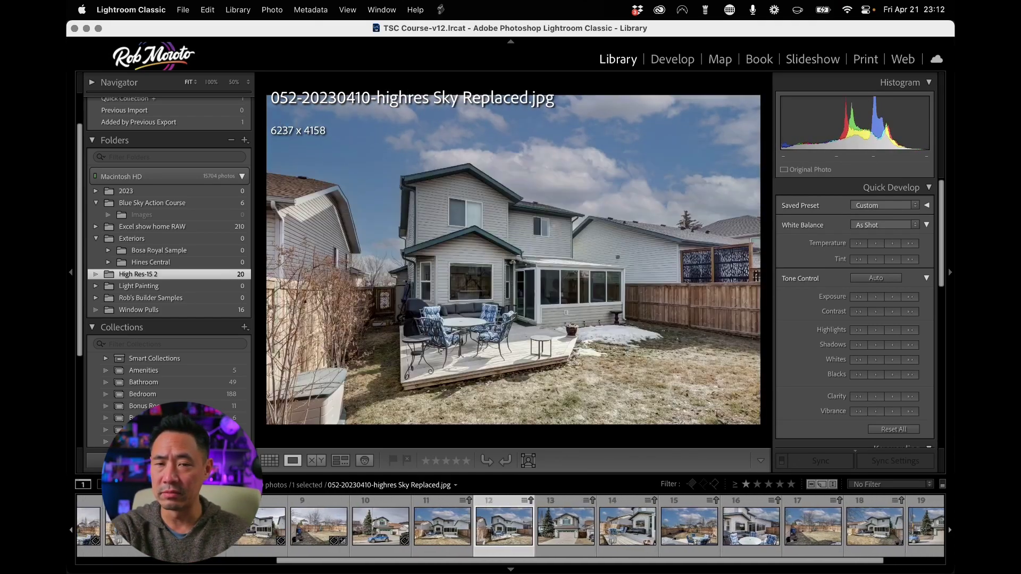
pyautogui.press('Right')
pyautogui.press('Left')
pyautogui.press('Right')
pyautogui.press('Left')
pyautogui.press('Right')
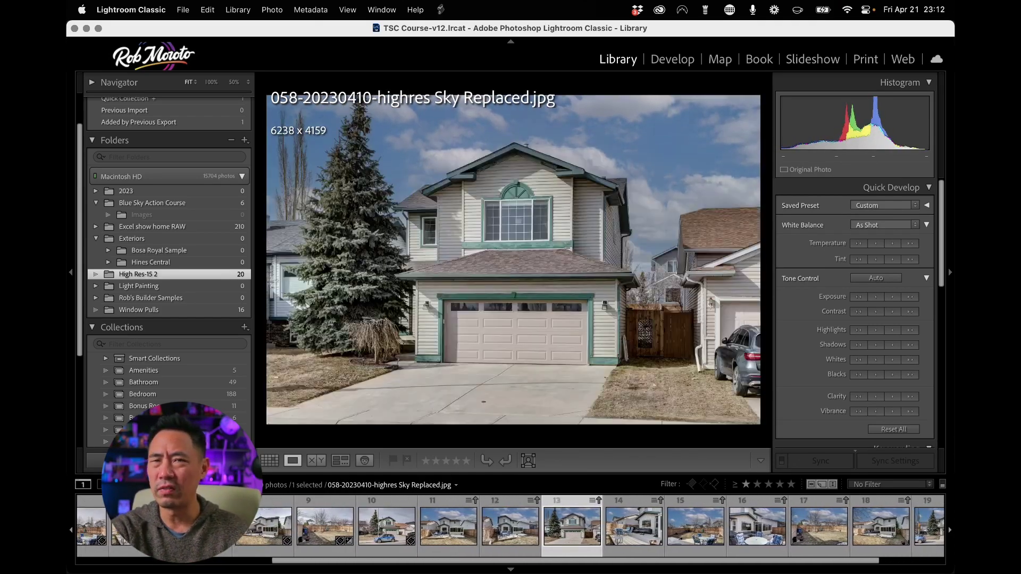
pyautogui.press('Left')
pyautogui.press('Right')
pyautogui.press('Left')
pyautogui.press('Left')
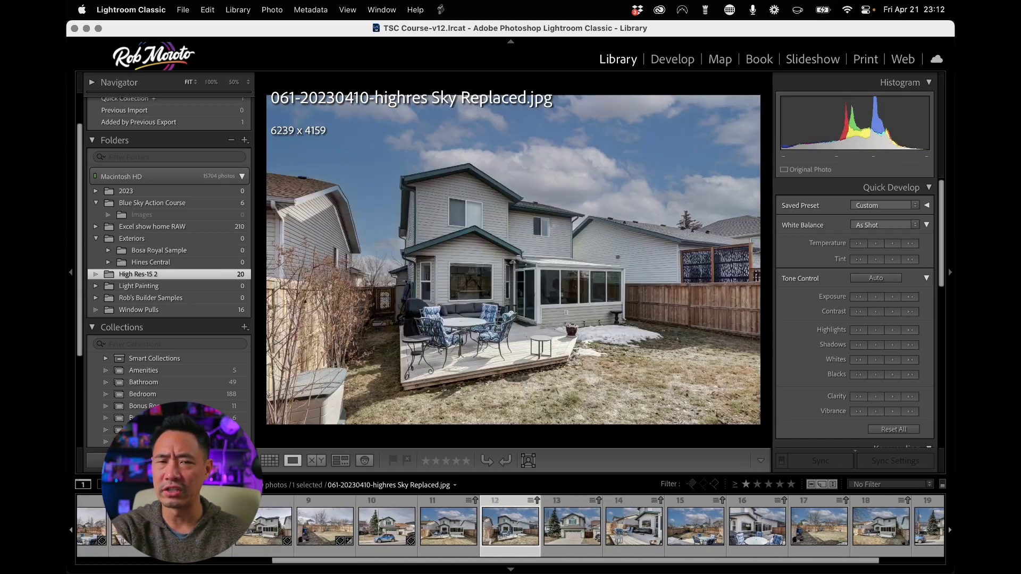
pyautogui.press('Right')
pyautogui.press('Right')
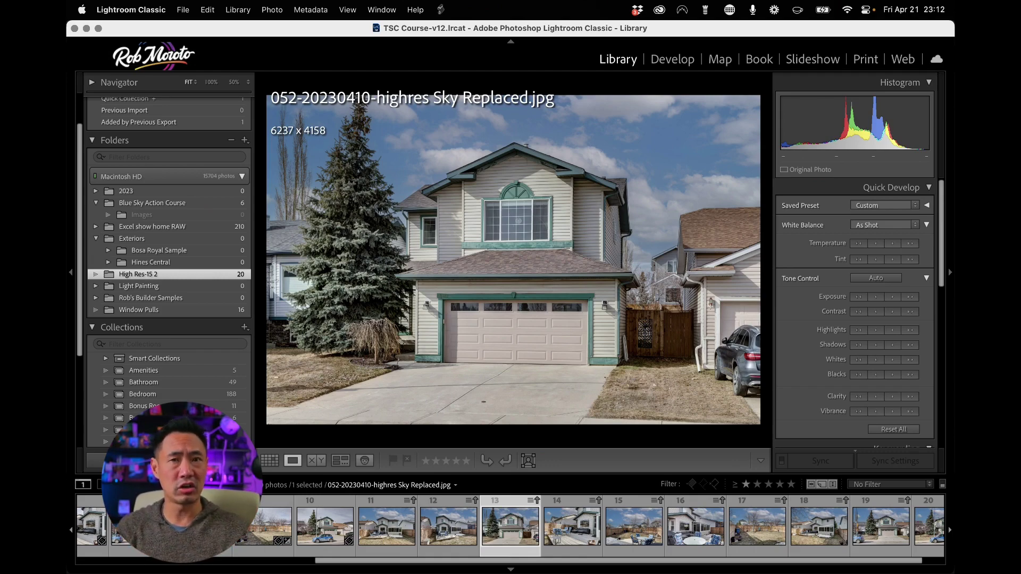
# Page back and forth through the remaining "Sky Replaced" copies and compare their cloud patterns for repetition.
pyautogui.press('Right')
pyautogui.press('Right')
pyautogui.press('Right')
pyautogui.press('Right')
pyautogui.press('Right')
pyautogui.press('Right')
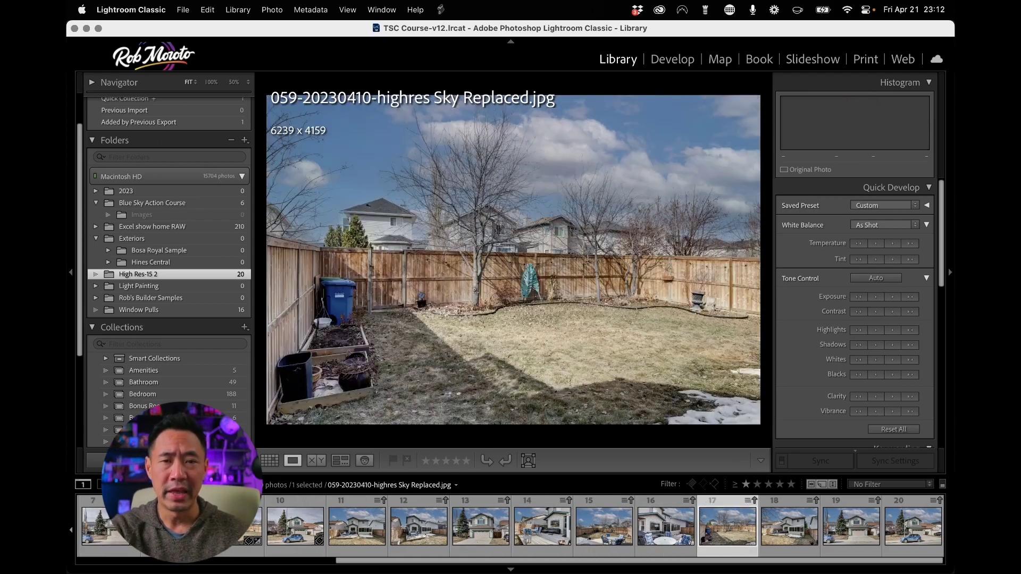
pyautogui.press('Left')
pyautogui.press('Left')
pyautogui.press('Left')
pyautogui.press('Left')
pyautogui.press('Left')
pyautogui.press('Left')
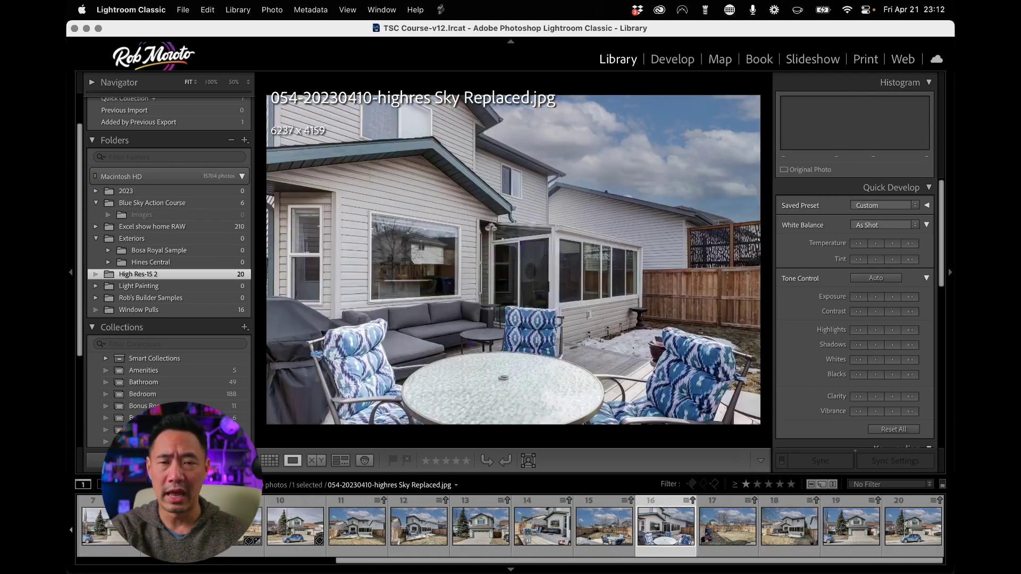
pyautogui.press('Right')
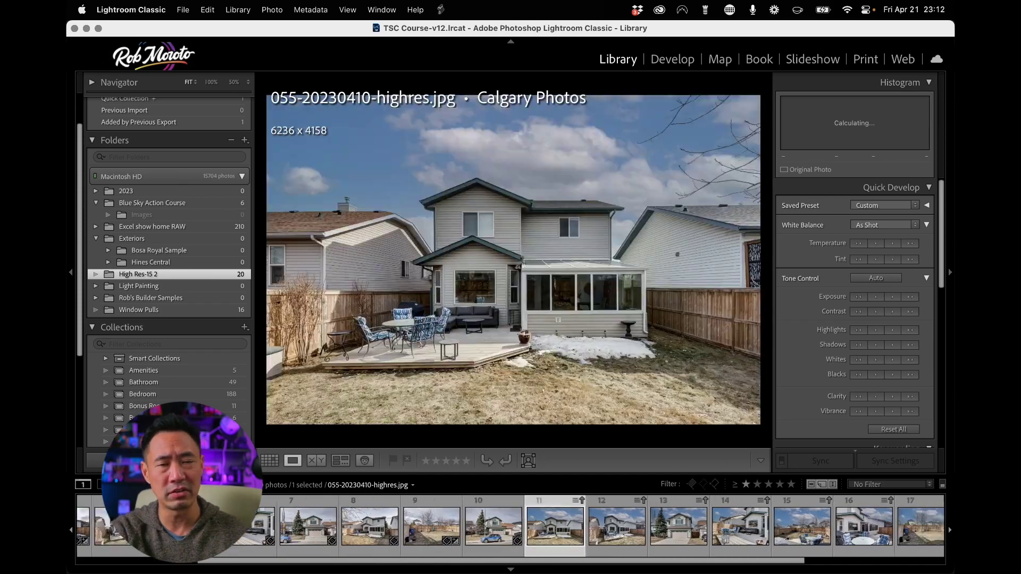
pyautogui.press('Right')
pyautogui.press('Right')
pyautogui.press('Right')
pyautogui.press('Right')
pyautogui.press('Right')
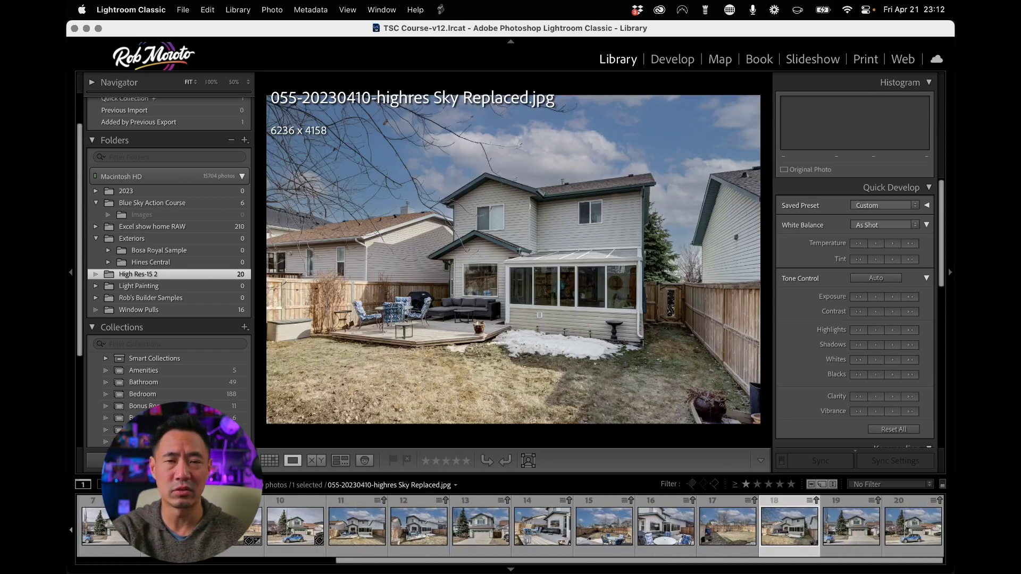
pyautogui.press('Left')
pyautogui.press('Left')
pyautogui.press('Left')
pyautogui.press('Left')
pyautogui.press('Left')
pyautogui.press('Left')
pyautogui.press('Left')
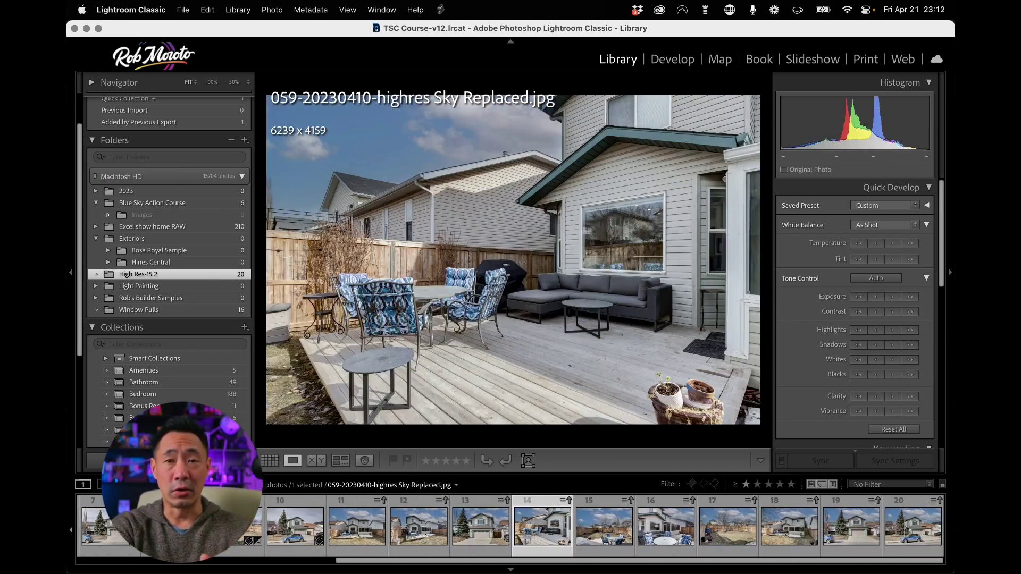
pyautogui.press('Left')
pyautogui.press('Left')
# Select the ten original photos in the grid and export them as "BlueSkyAdded" PSD copies.
pyautogui.press('g')
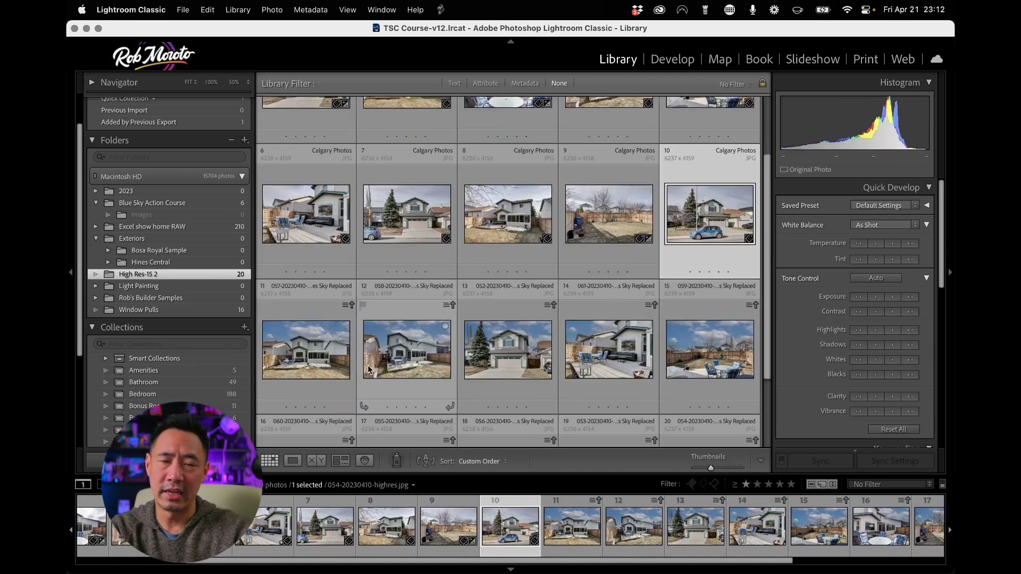
pyautogui.scroll(2, 319, 224)
pyautogui.keyDown('shift'); pyautogui.click(322, 221); pyautogui.keyUp('shift')
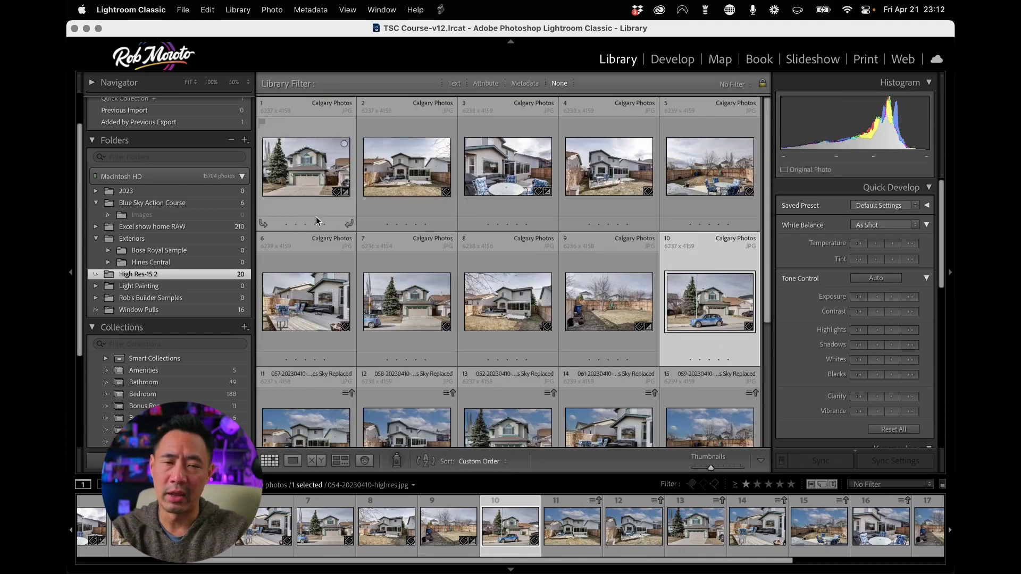
pyautogui.rightClick(327, 222)
pyautogui.moveTo(394, 503)
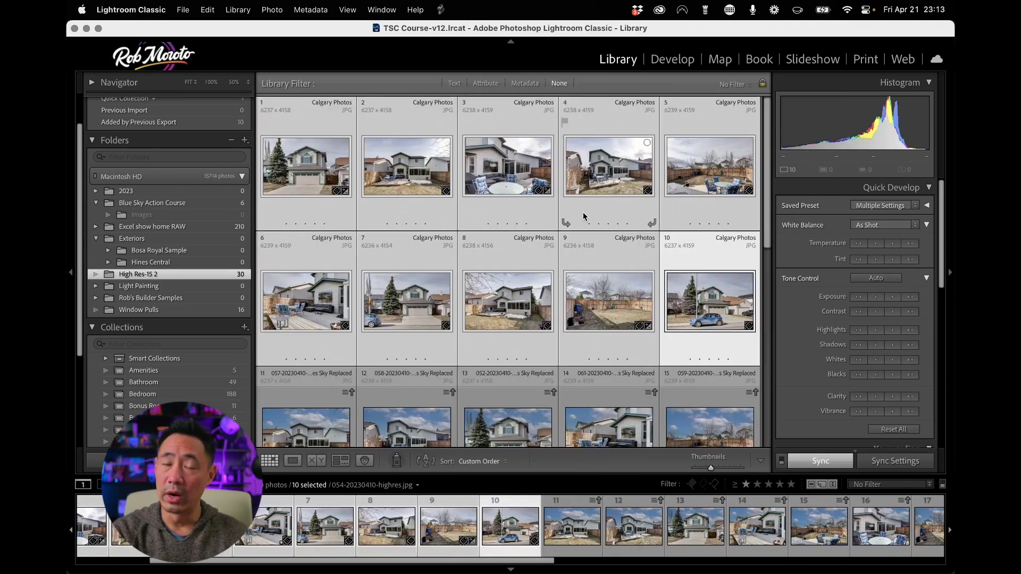
# Enlarge the "BlueSkyAdded" PSD copies one by one, starting with photo 052, and check the sky in each.
pyautogui.scroll(-9, 583, 217)
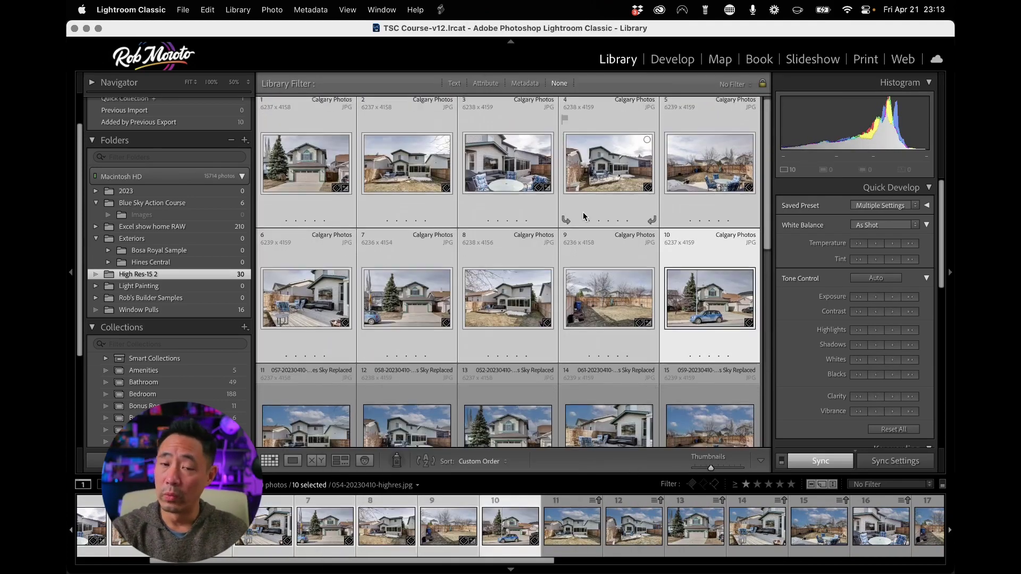
pyautogui.click(313, 248)
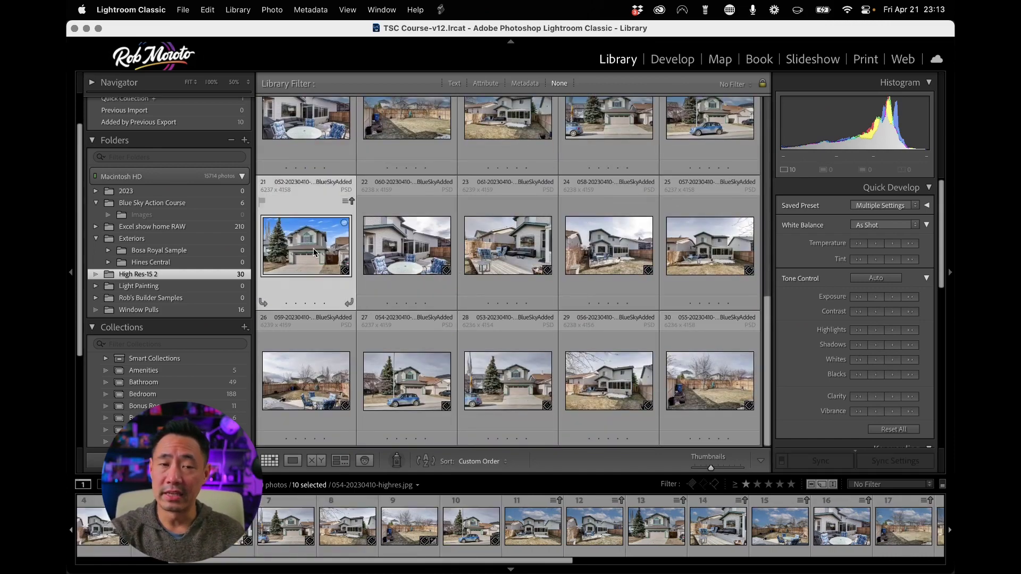
pyautogui.doubleClick(314, 252)
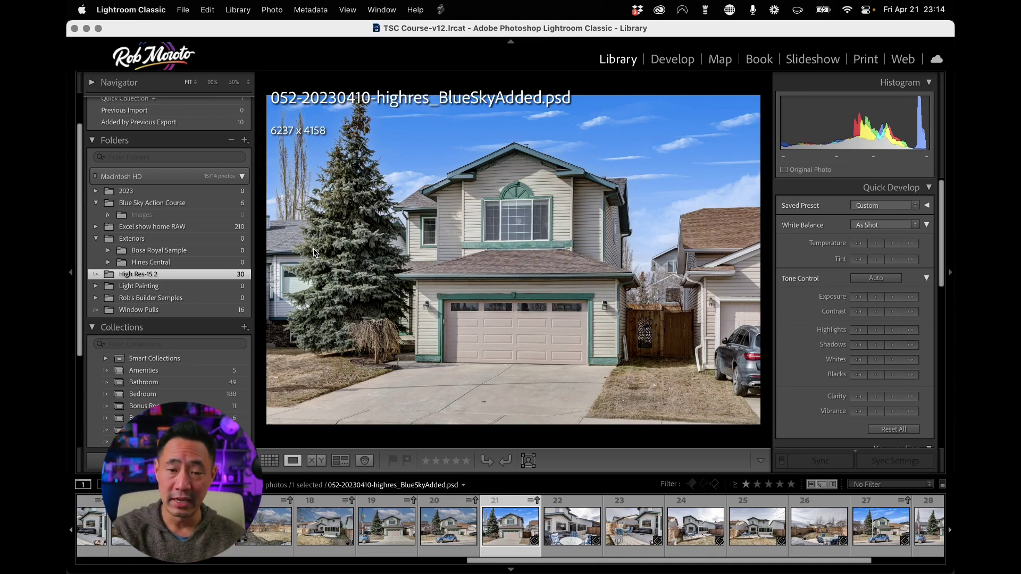
pyautogui.press('Right')
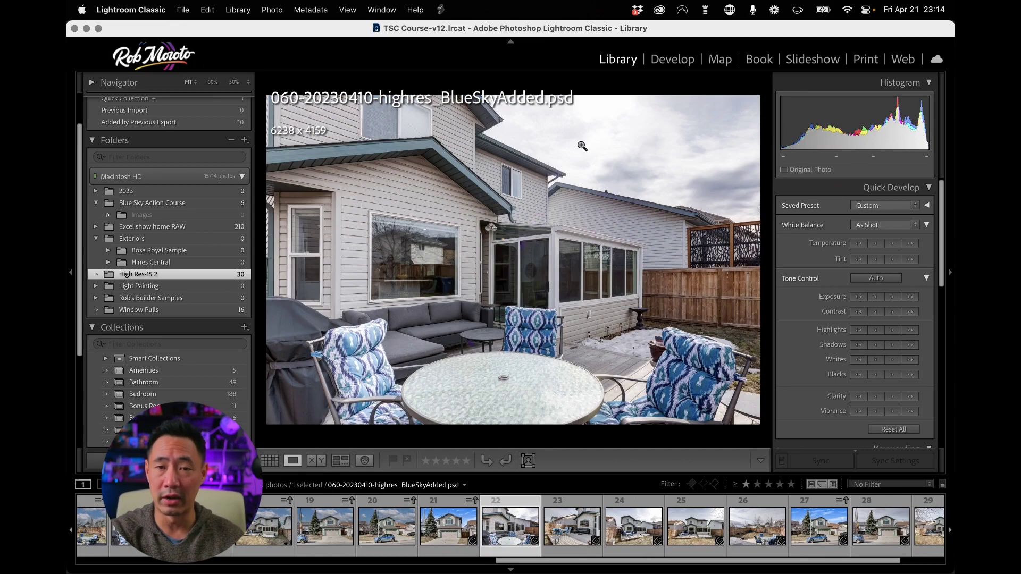
pyautogui.click(580, 146)
pyautogui.click(581, 146)
pyautogui.press('Right')
pyautogui.press('Right')
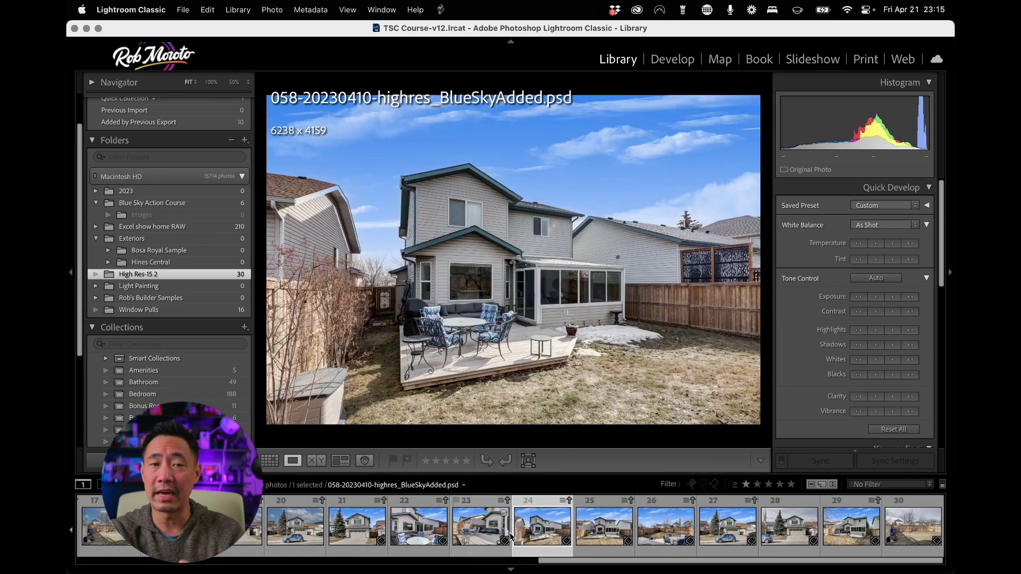
pyautogui.press('Right')
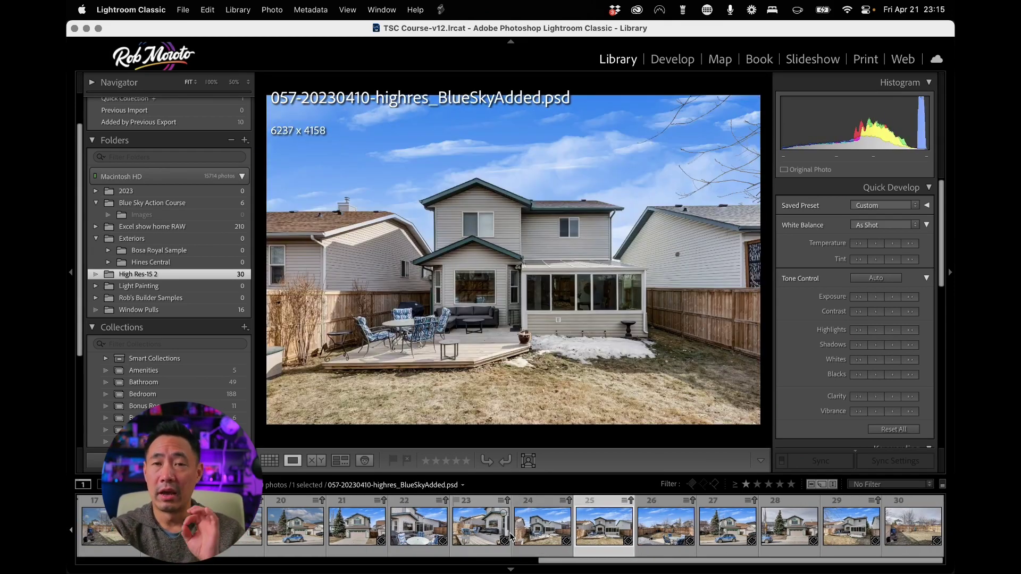
pyautogui.press('Right')
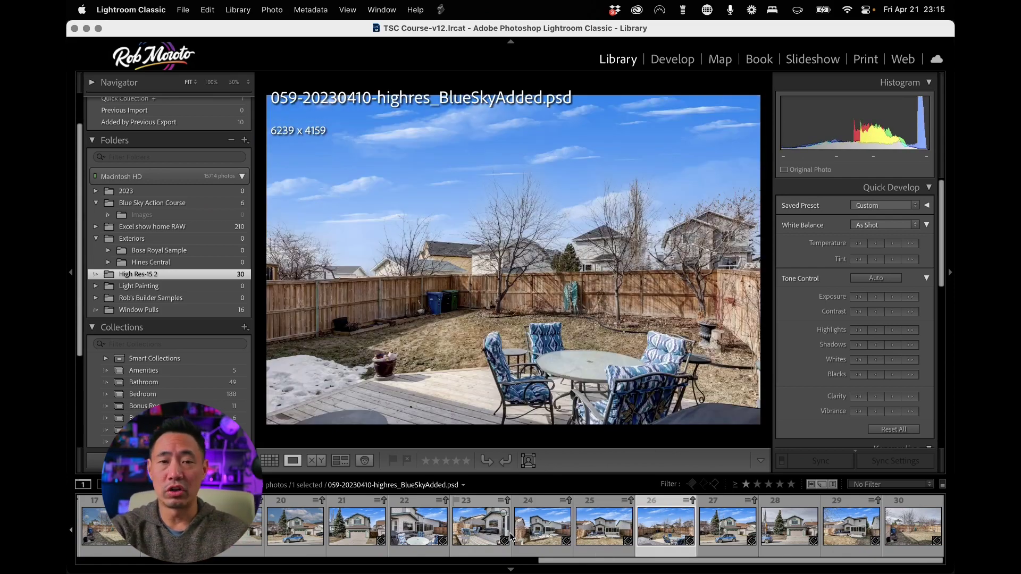
pyautogui.press('Right')
pyautogui.press('Right')
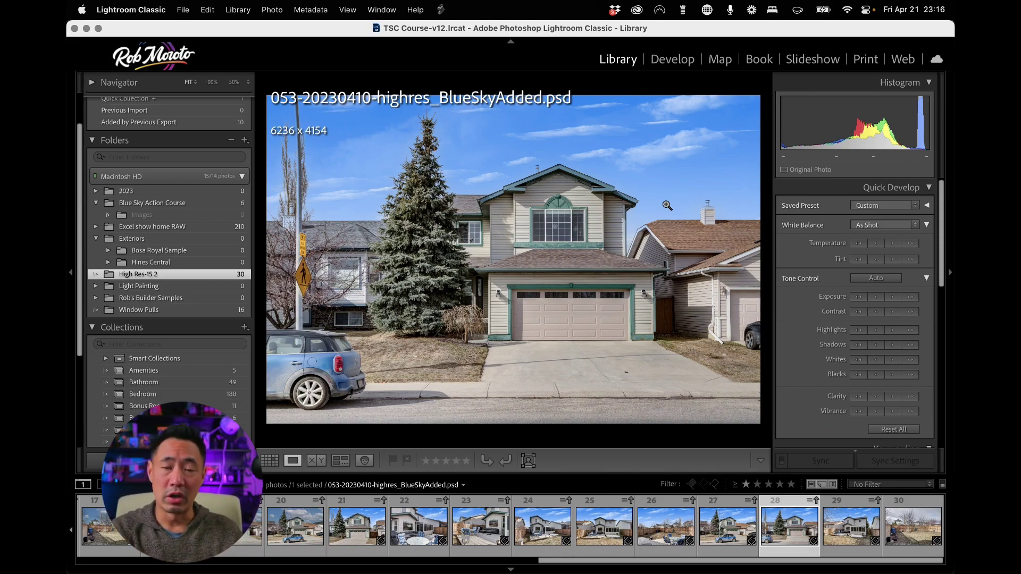
# Look through the cloud export presets available for the "BlueSkyAdded" copy of photo 053, such as 2.1 More Clouds.
pyautogui.rightClick(478, 153)
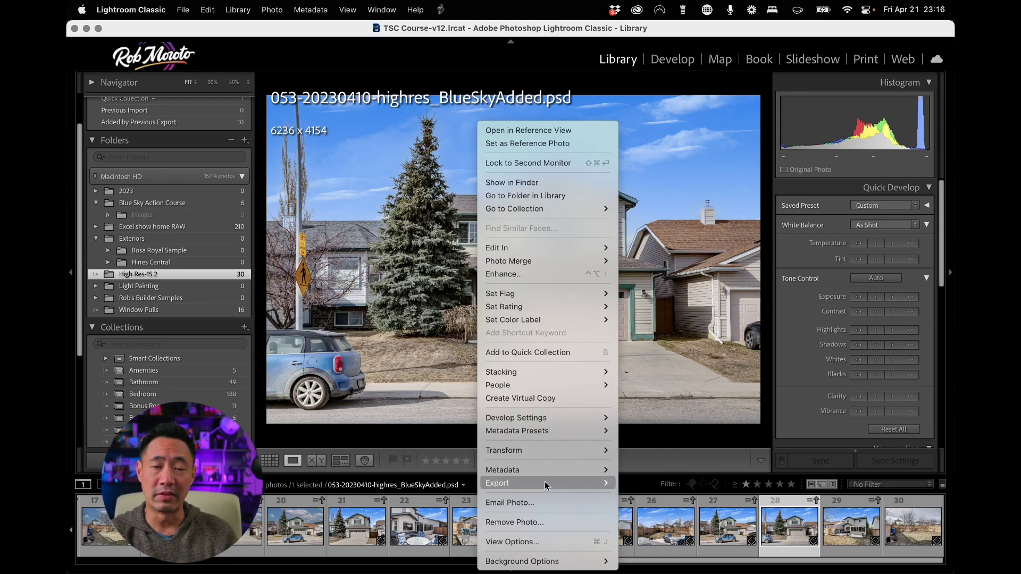
pyautogui.moveTo(557, 484)
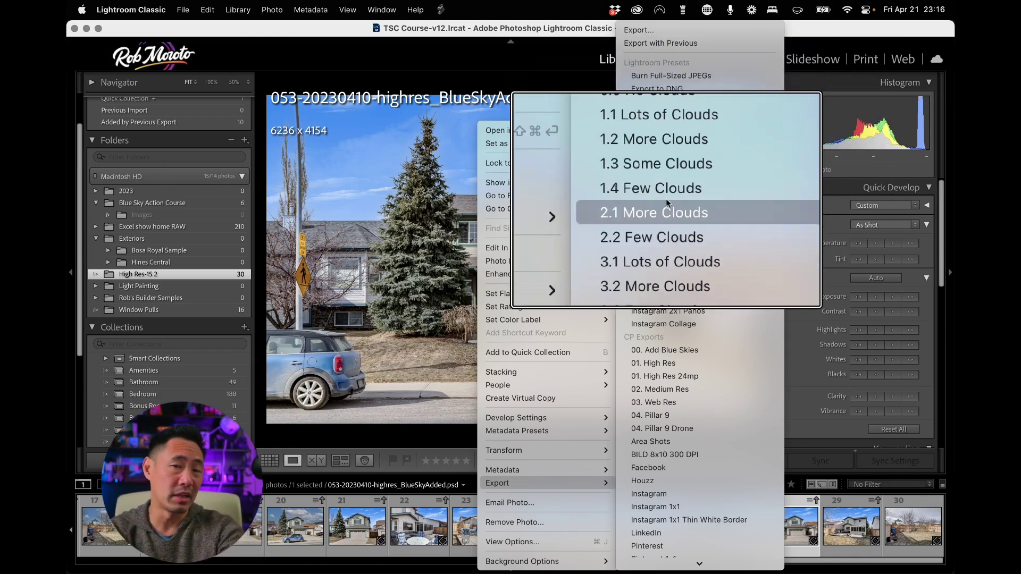
pyautogui.click(668, 208)
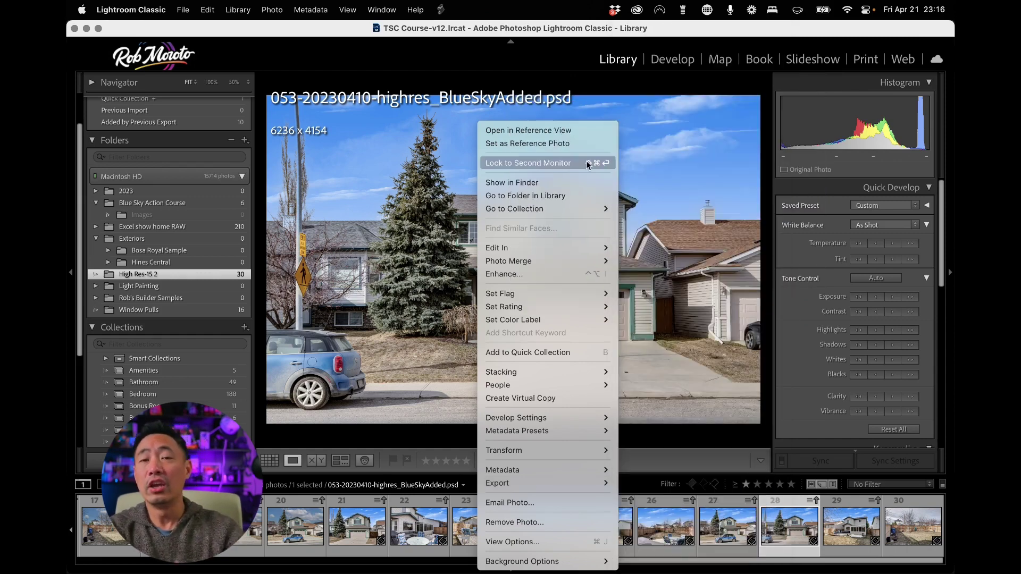